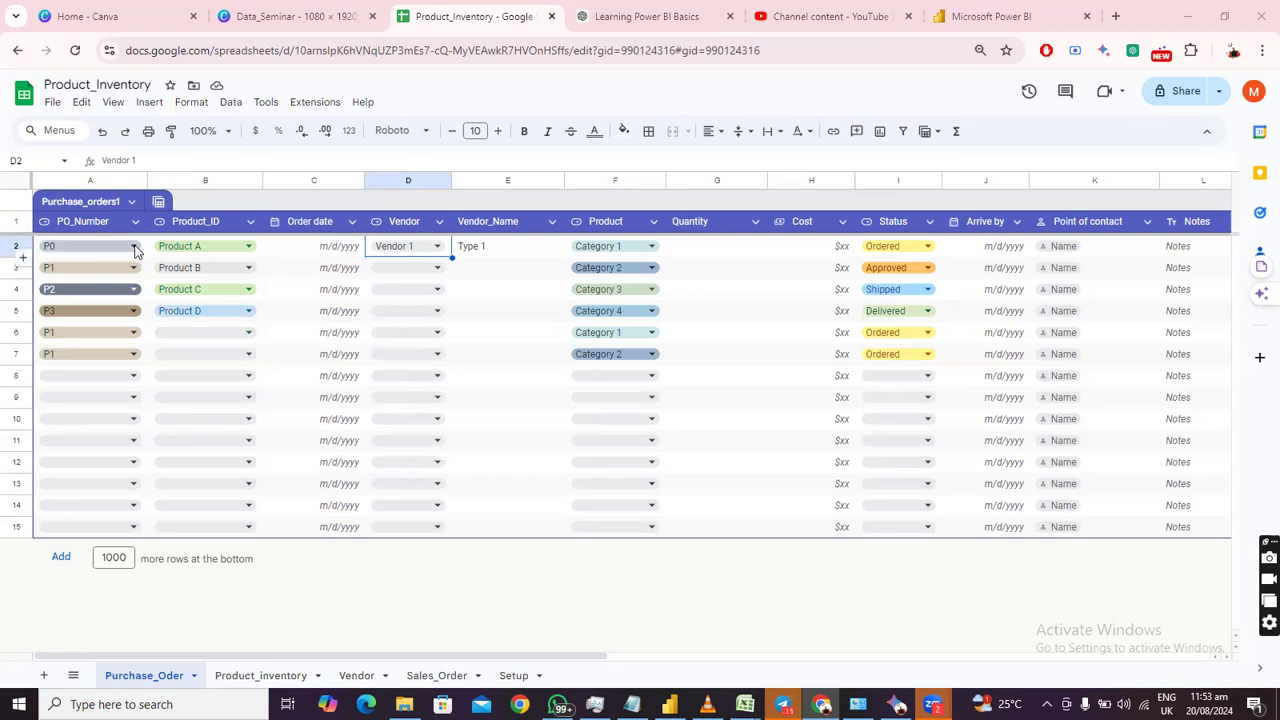
Examine the dropdown choices and date picker in row 2's PO_Number, Product_ID, Order date and Vendor cells.
left_click(135, 250)
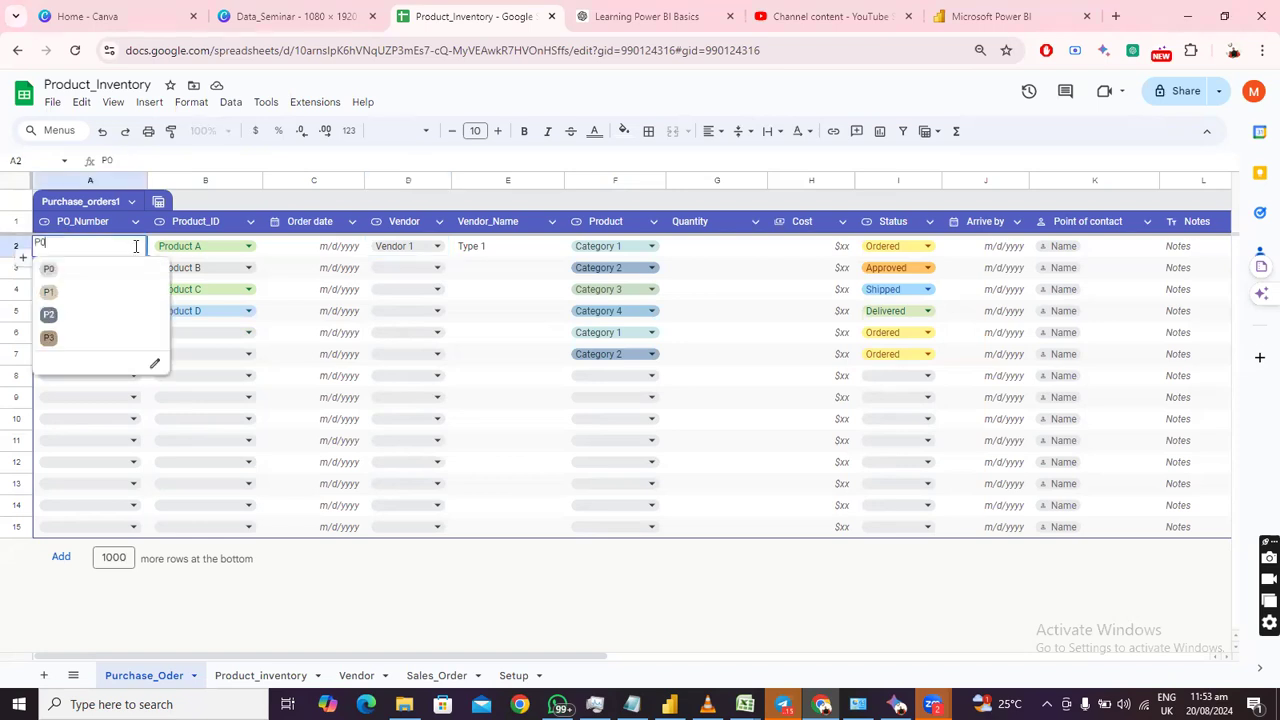
left_click(57, 274)
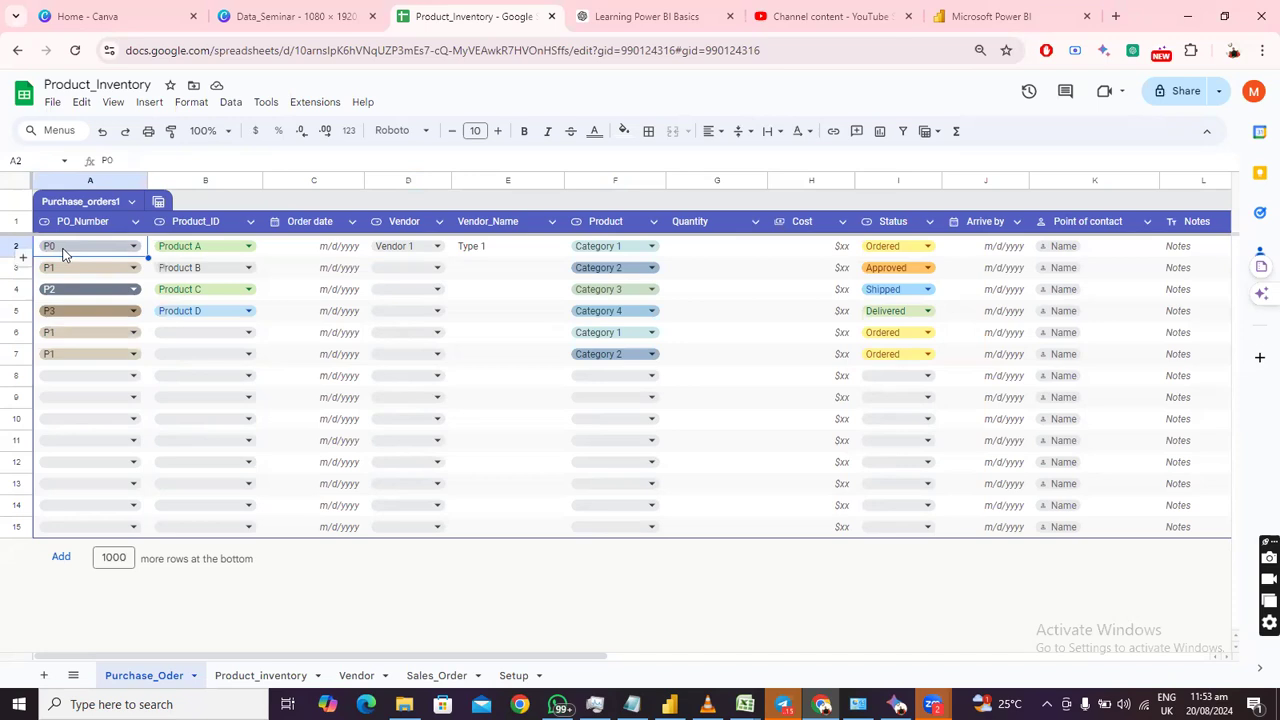
left_click(249, 251)
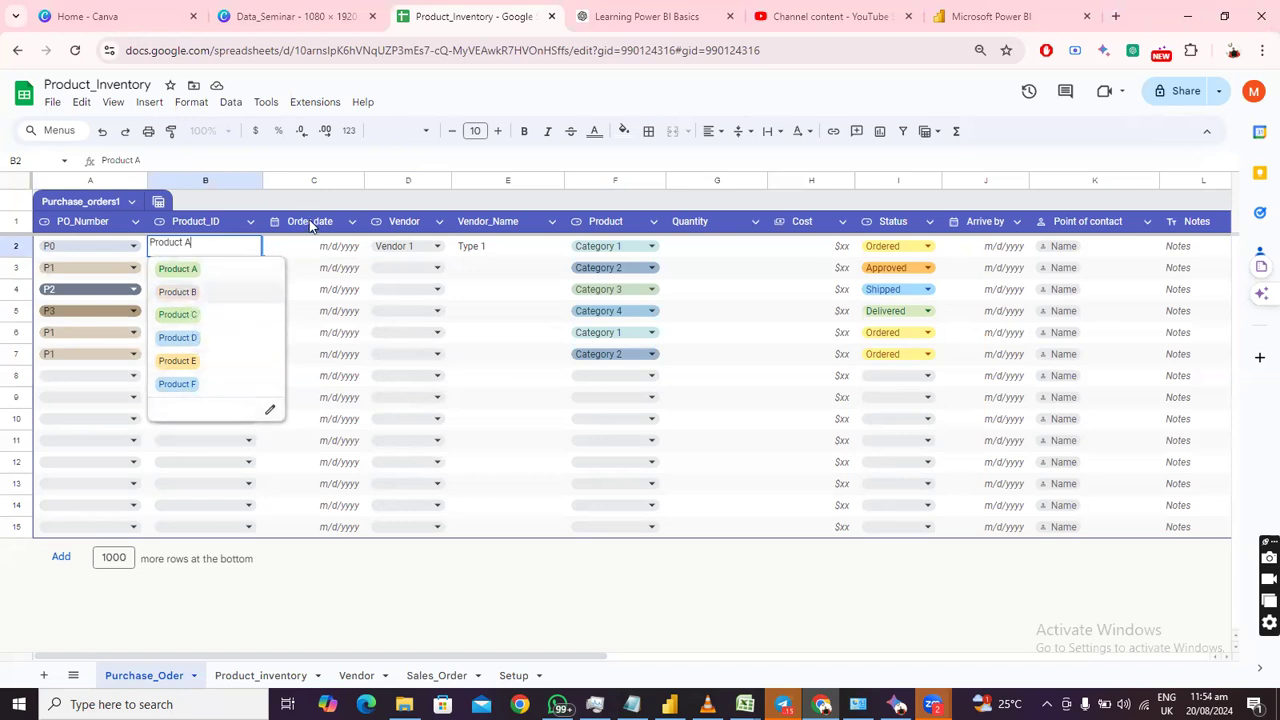
left_click_drag(303, 247, 233, 309)
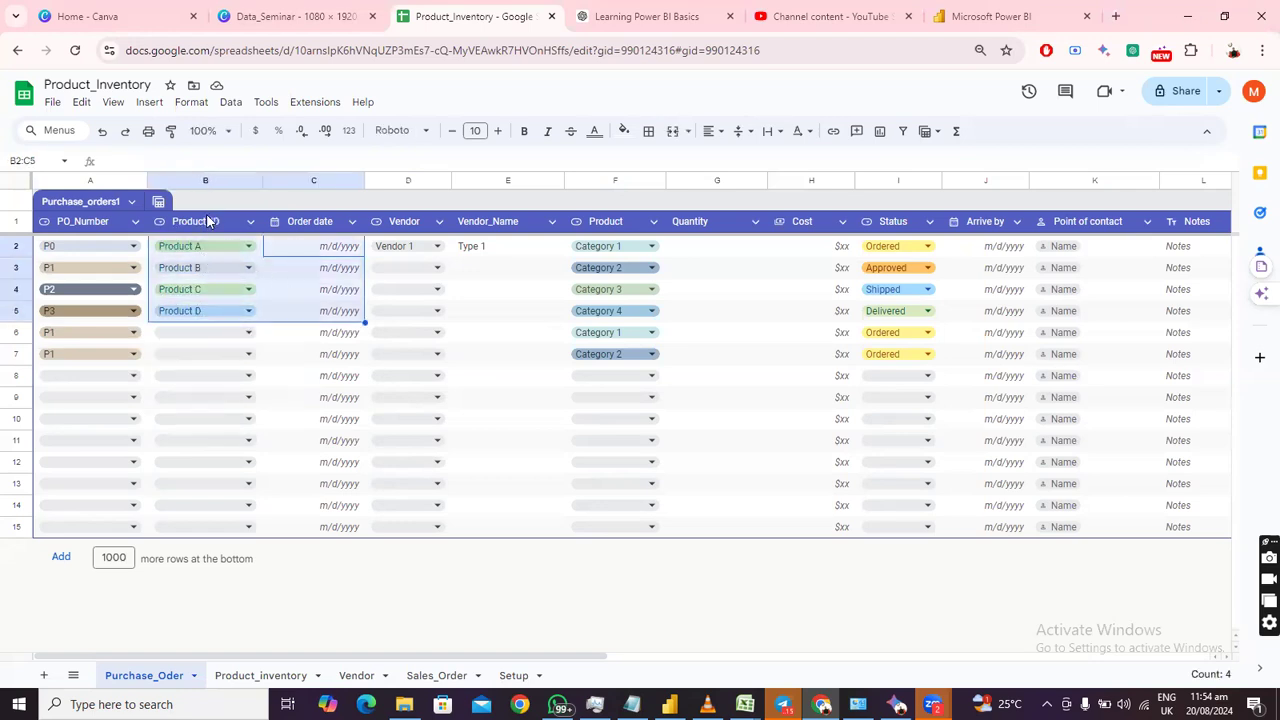
double_click(251, 245)
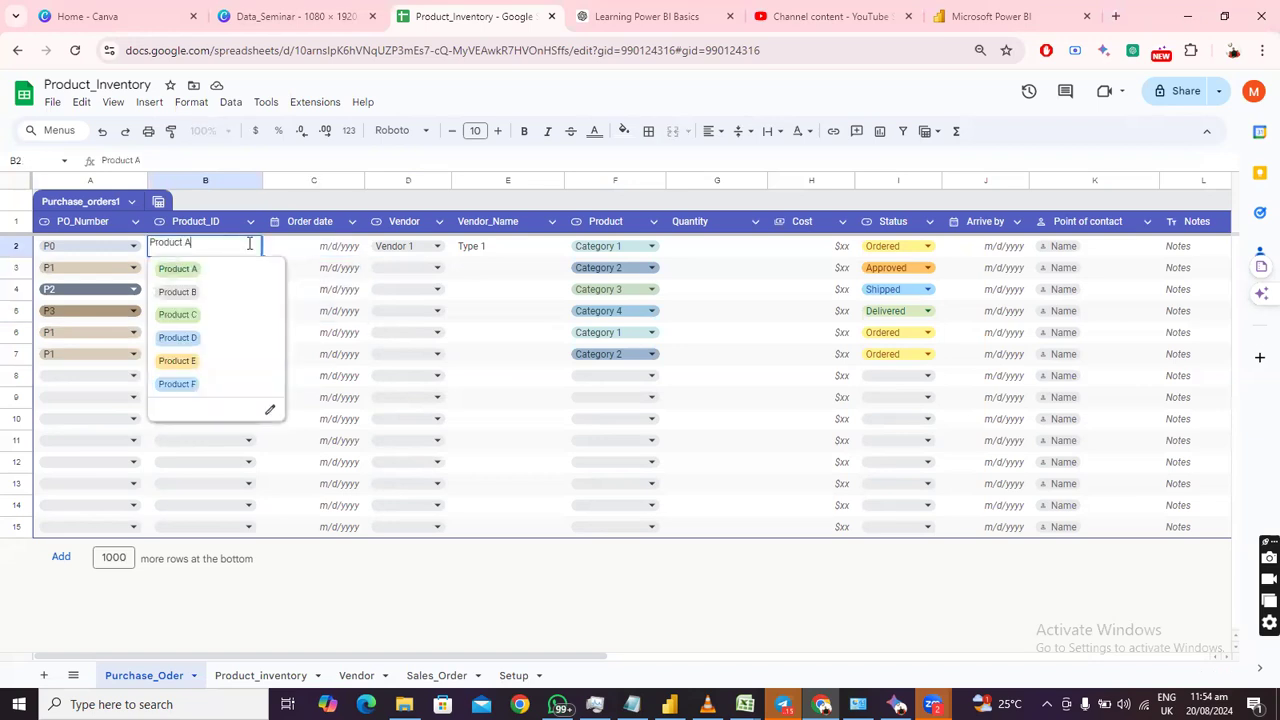
left_click(335, 251)
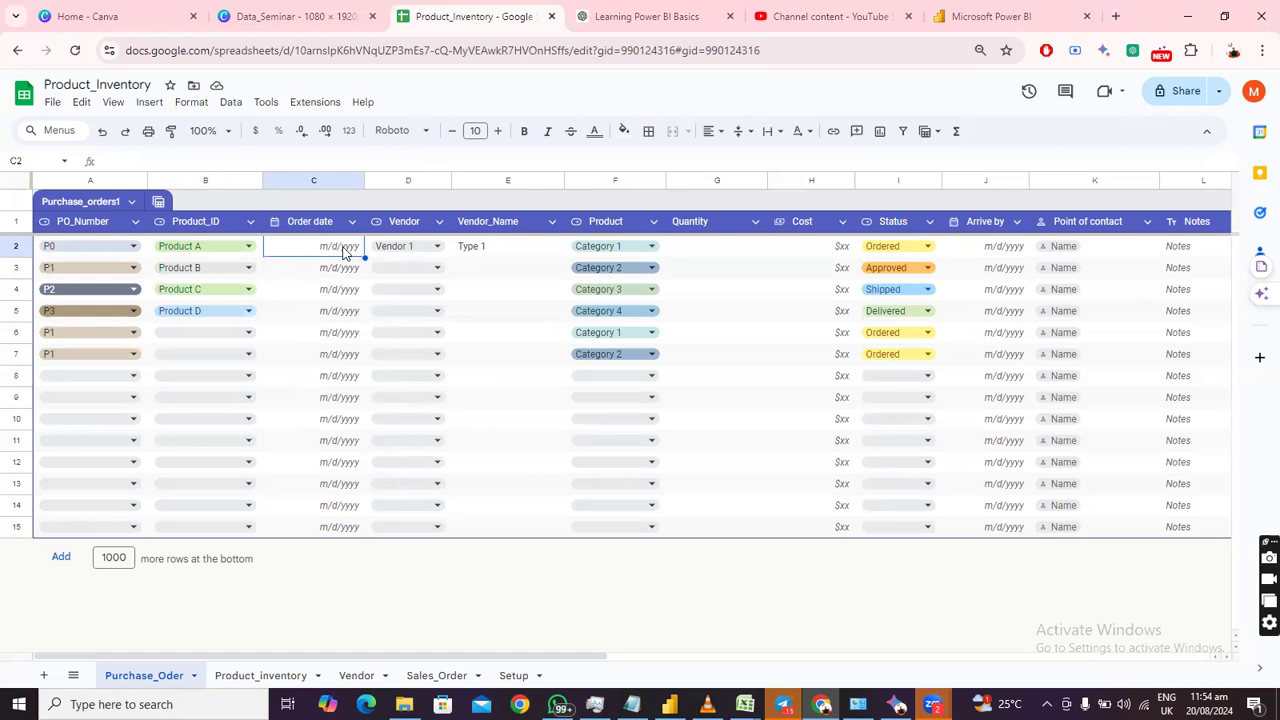
double_click(343, 248)
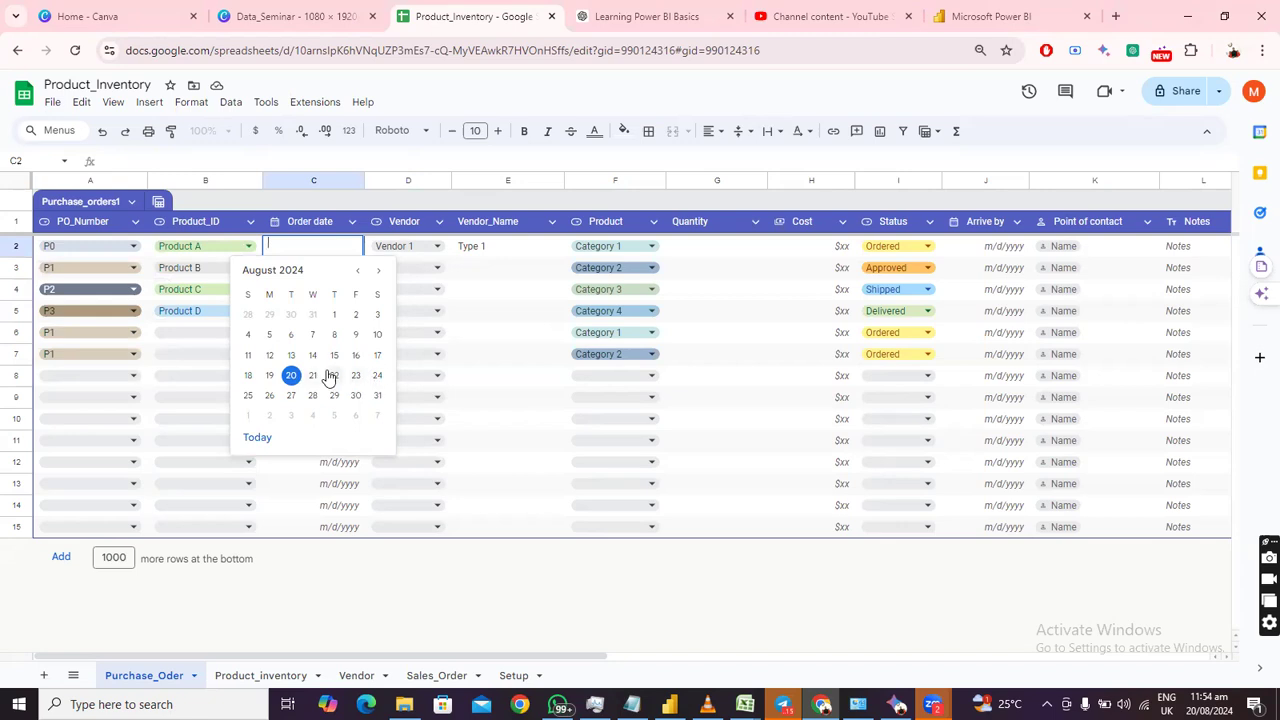
left_click(480, 292)
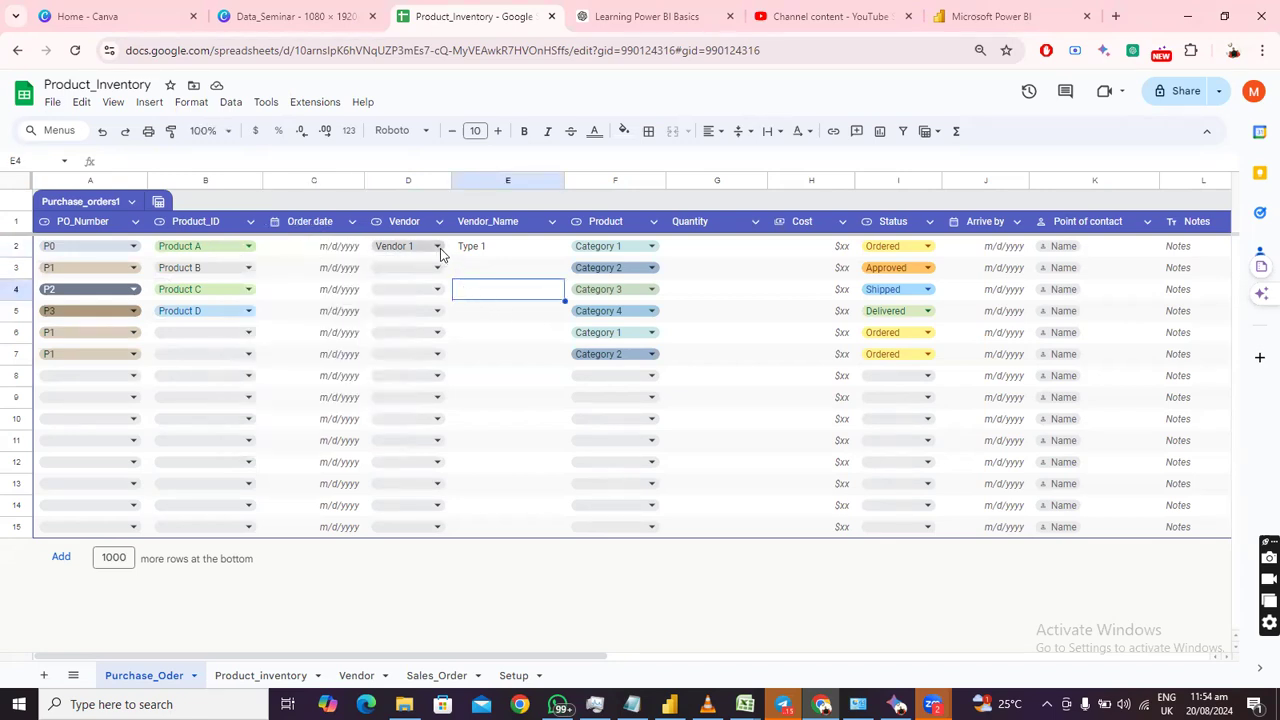
left_click(438, 248)
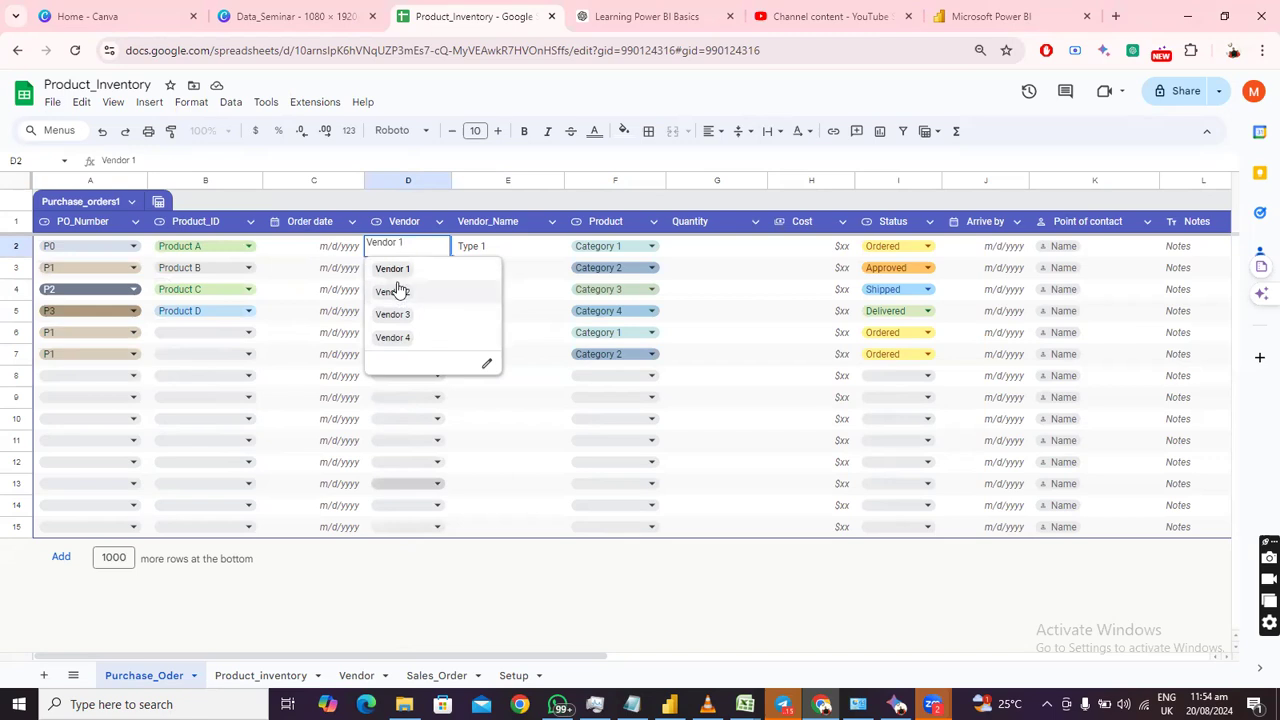
Look through the Vendor_ID entries for Vendor 1 to Vendor 4 on the Vendor sheet.
left_click(362, 676)
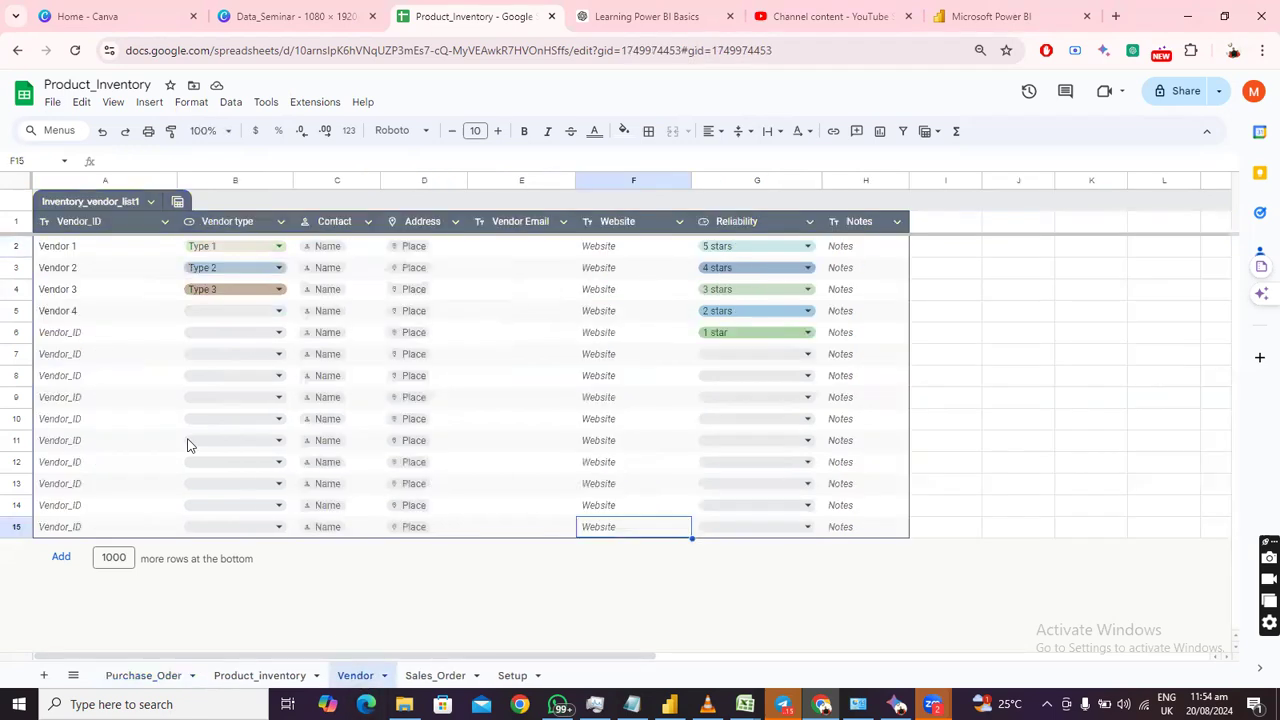
left_click(73, 251)
left_click(72, 267)
left_click(75, 290)
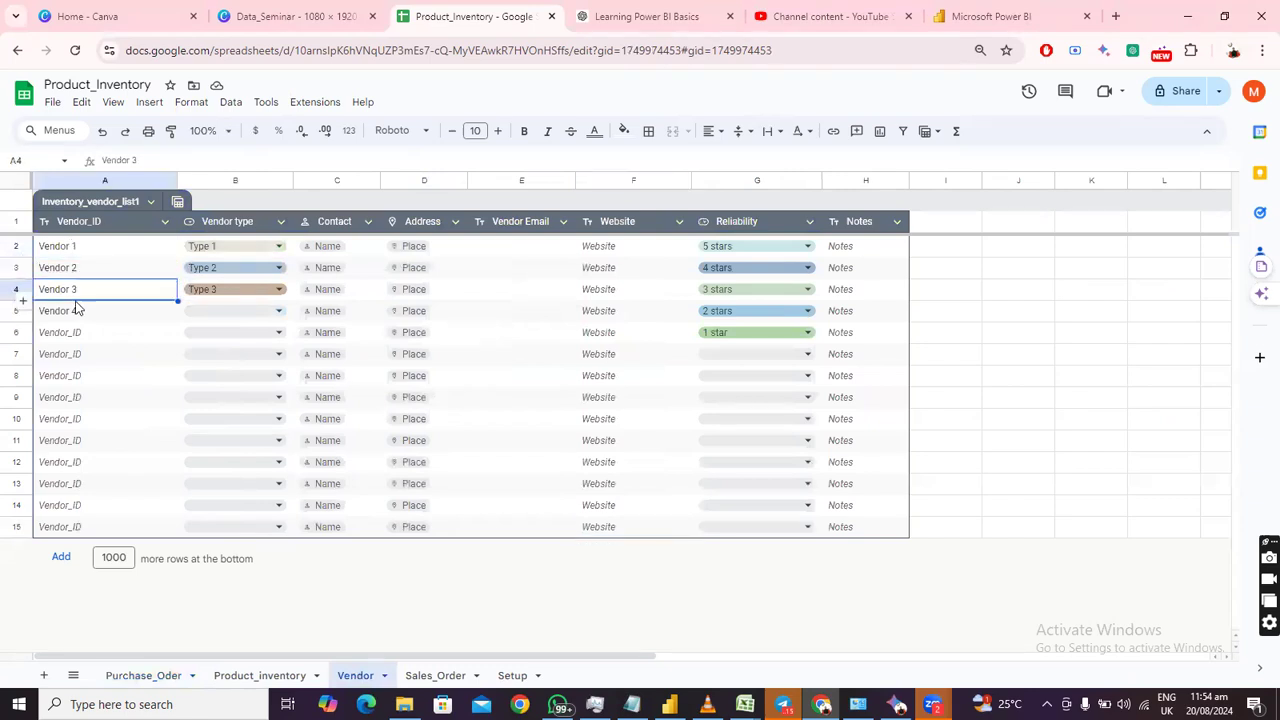
left_click(80, 314)
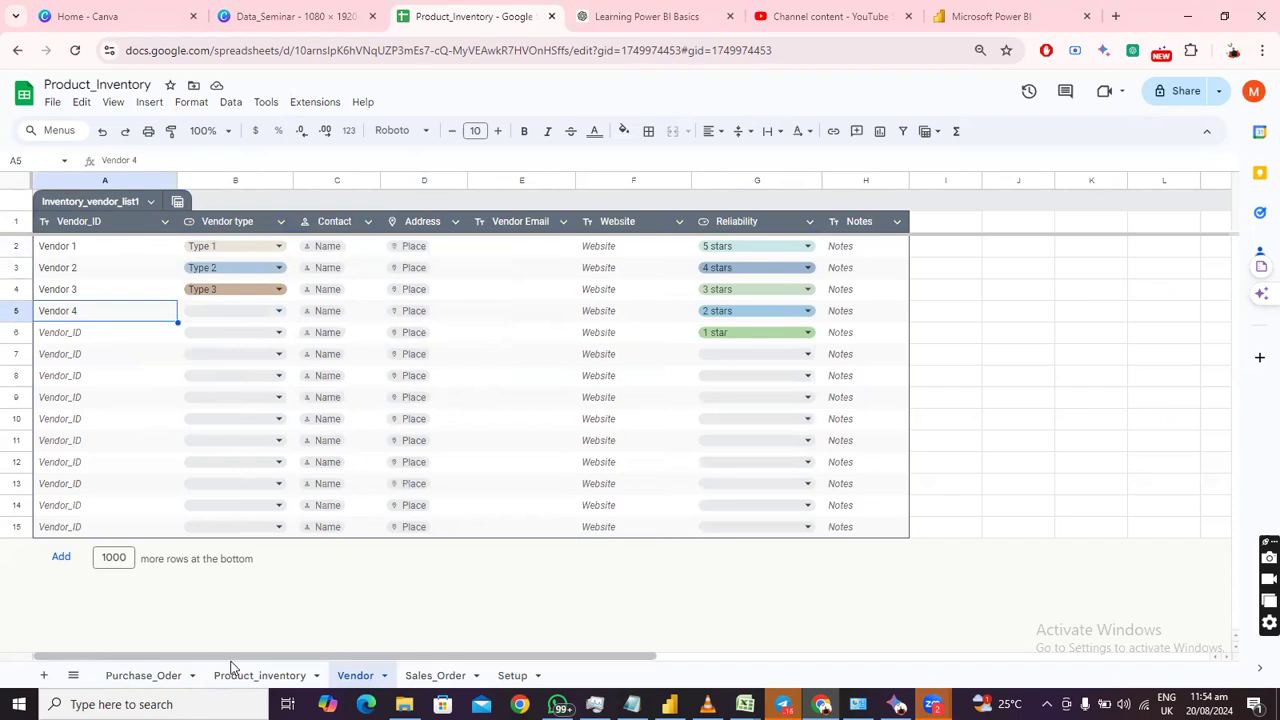
Set the Vendor of the first order on the Purchase_Oder sheet to Vendor 2.
left_click(155, 675)
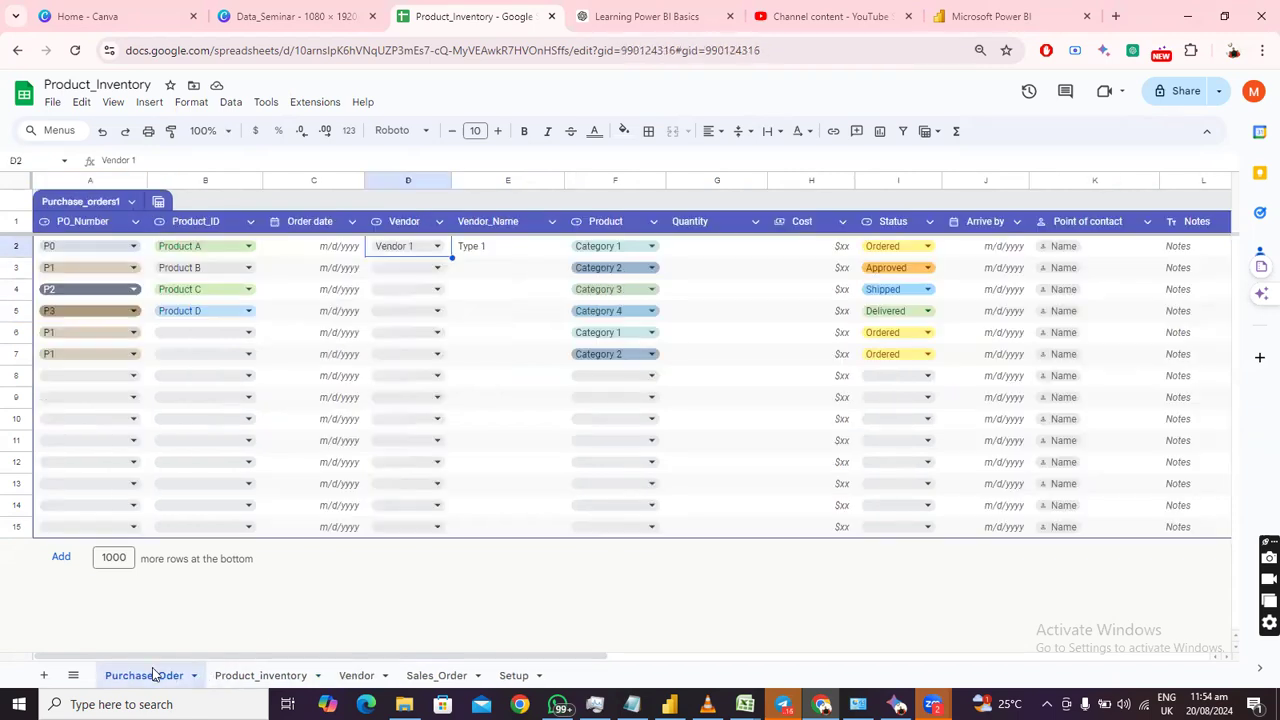
left_click(437, 248)
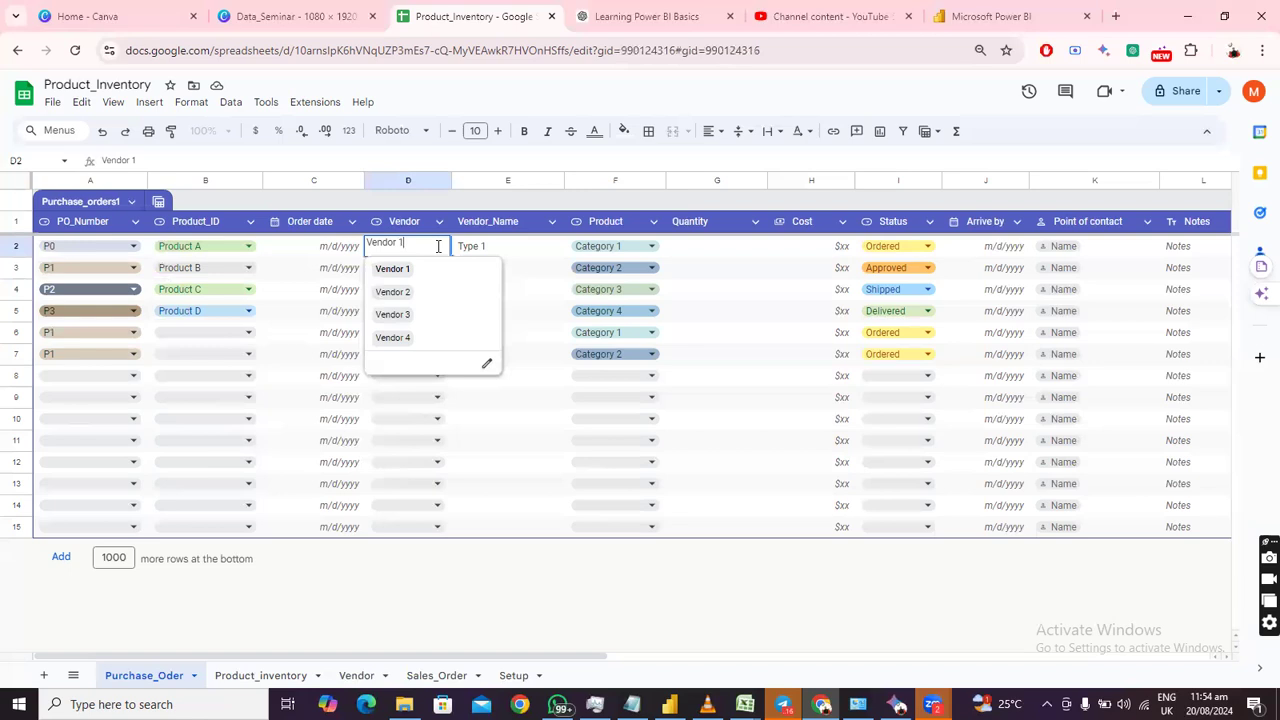
left_click(393, 292)
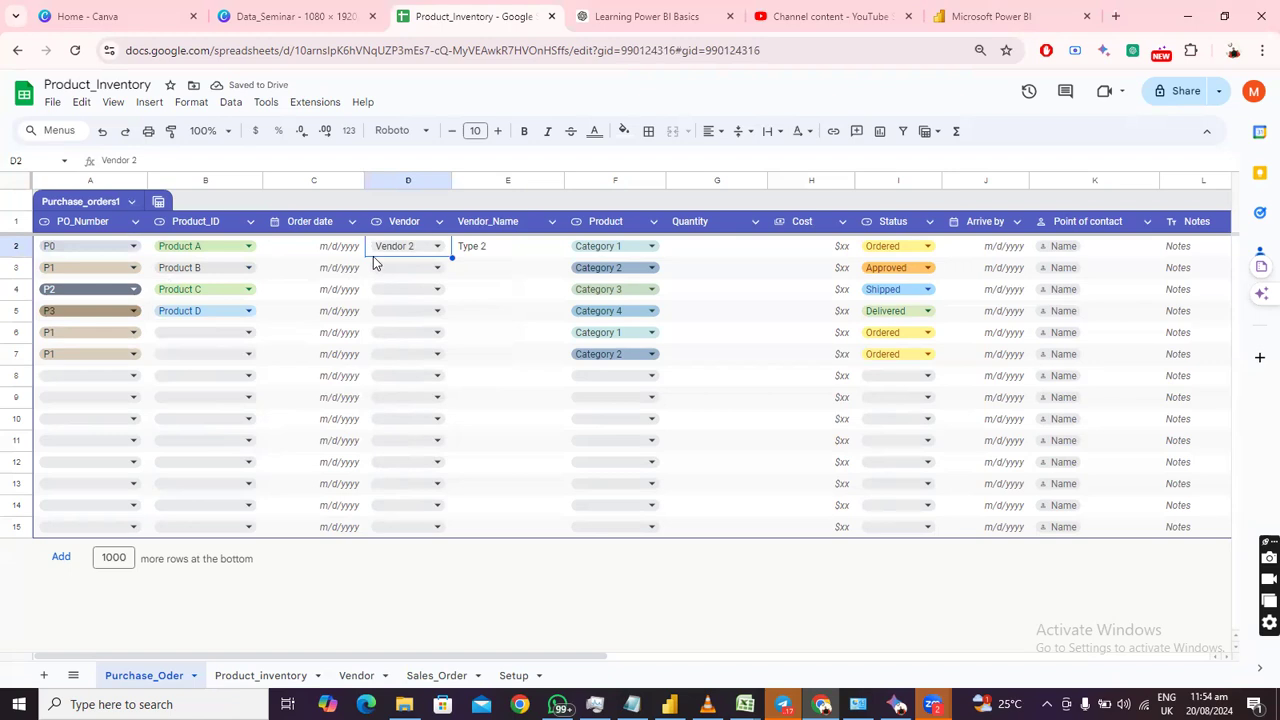
Inspect the VLOOKUP formula in Vendor_Name cell E2 and the Vendor type column it reads on the Vendor sheet.
left_click(489, 252)
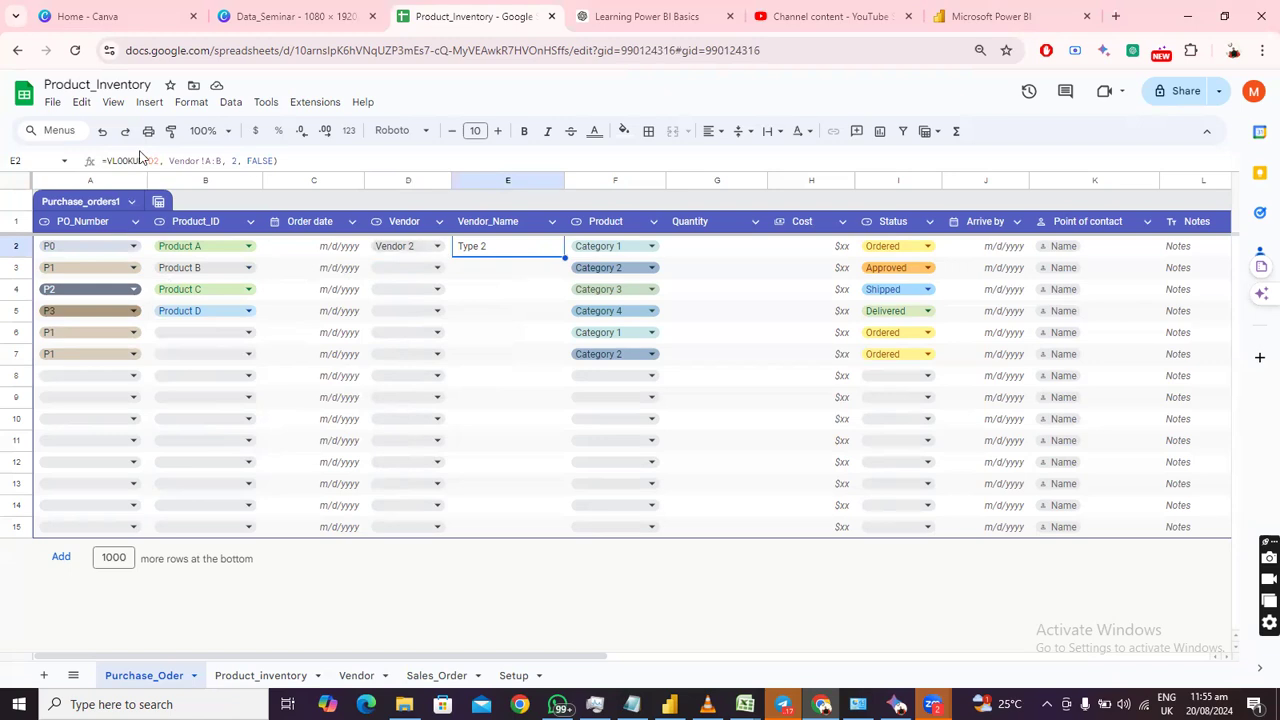
mouse_move(310, 156)
left_mouse_down()
mouse_move(86, 163)
mouse_move(306, 164)
left_mouse_up()
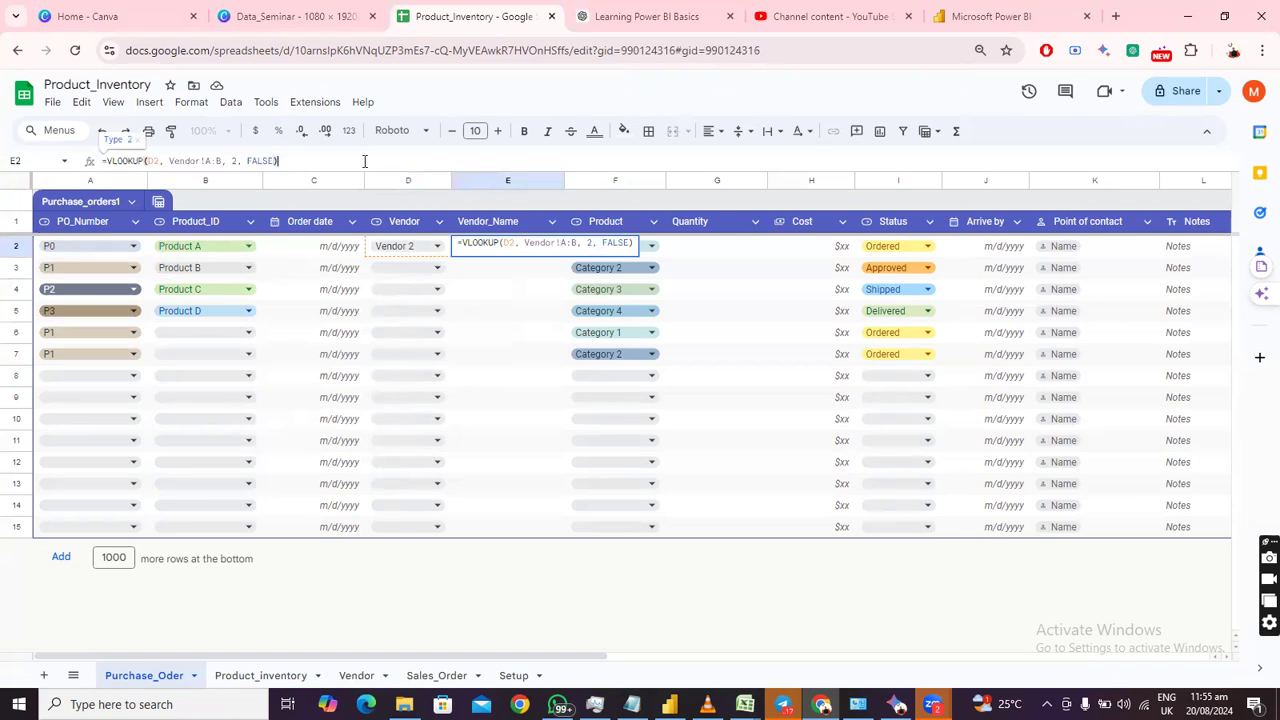
left_click(355, 675)
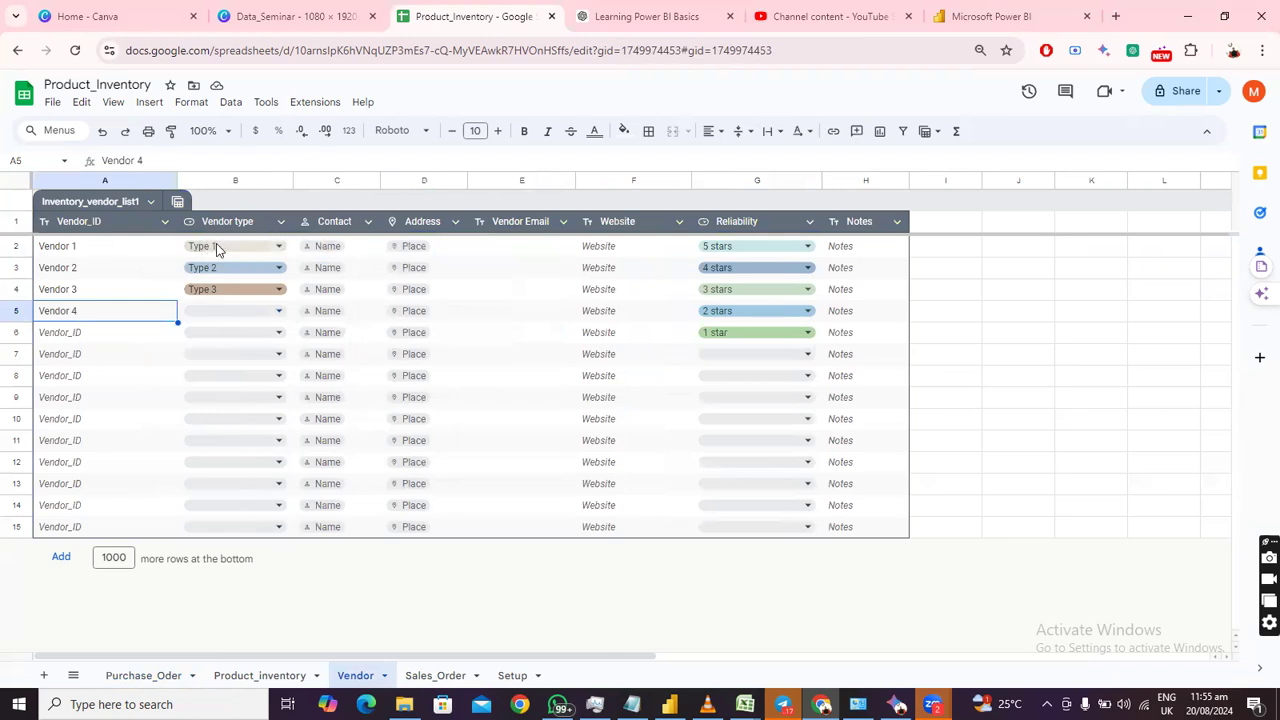
left_click(237, 176)
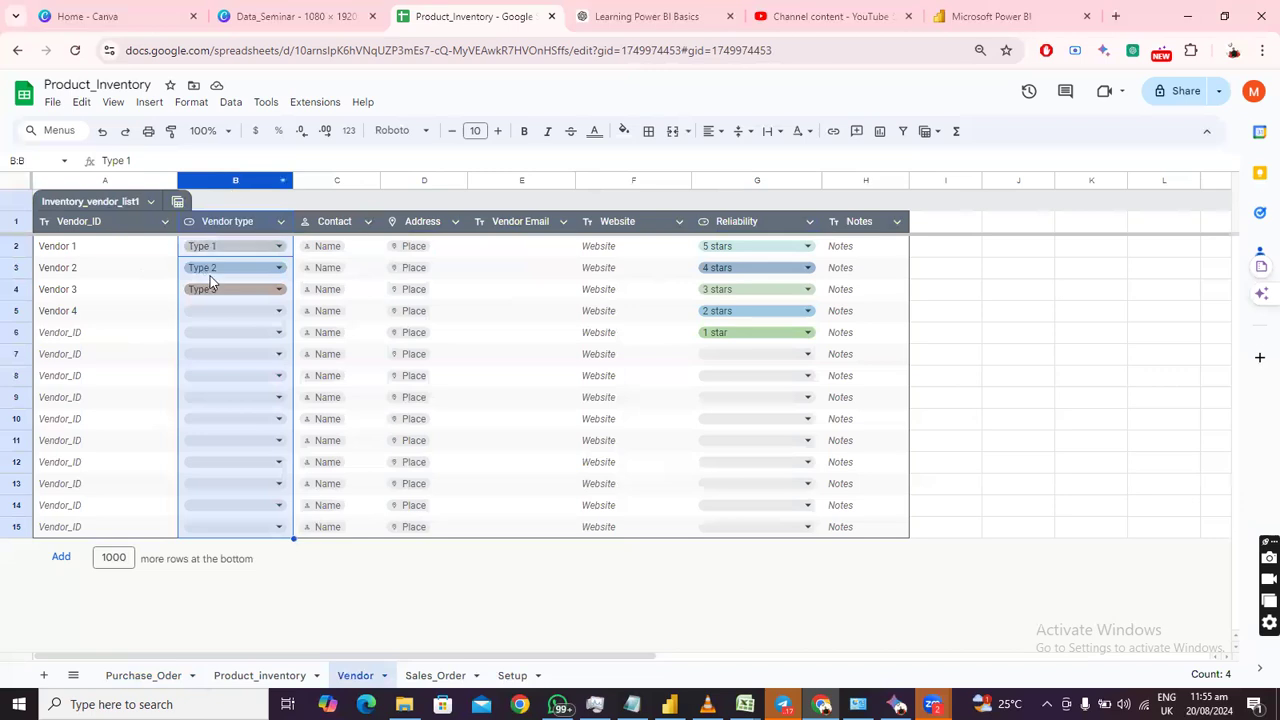
Change the Vendor_Name lookup in E2 of Purchase_Oder to =VLOOKUP(D2, Vendor!A:C, 3, FALSE).
left_click(138, 678)
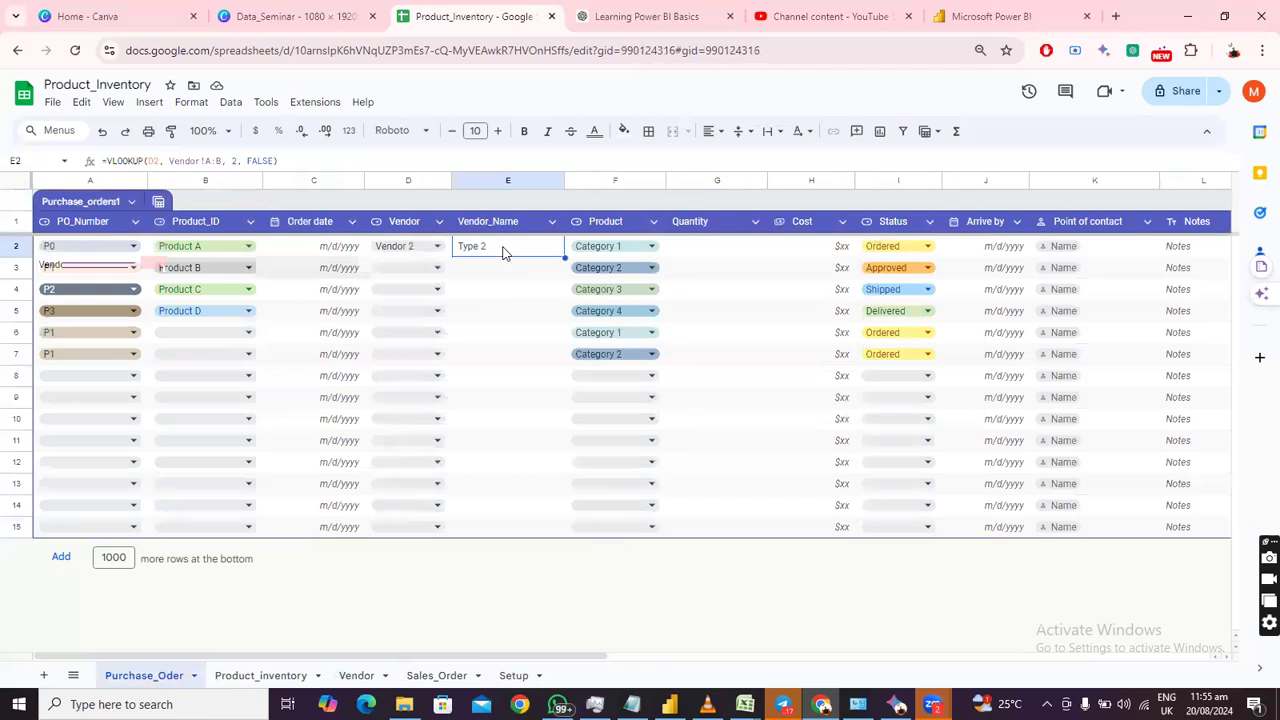
left_click(220, 162)
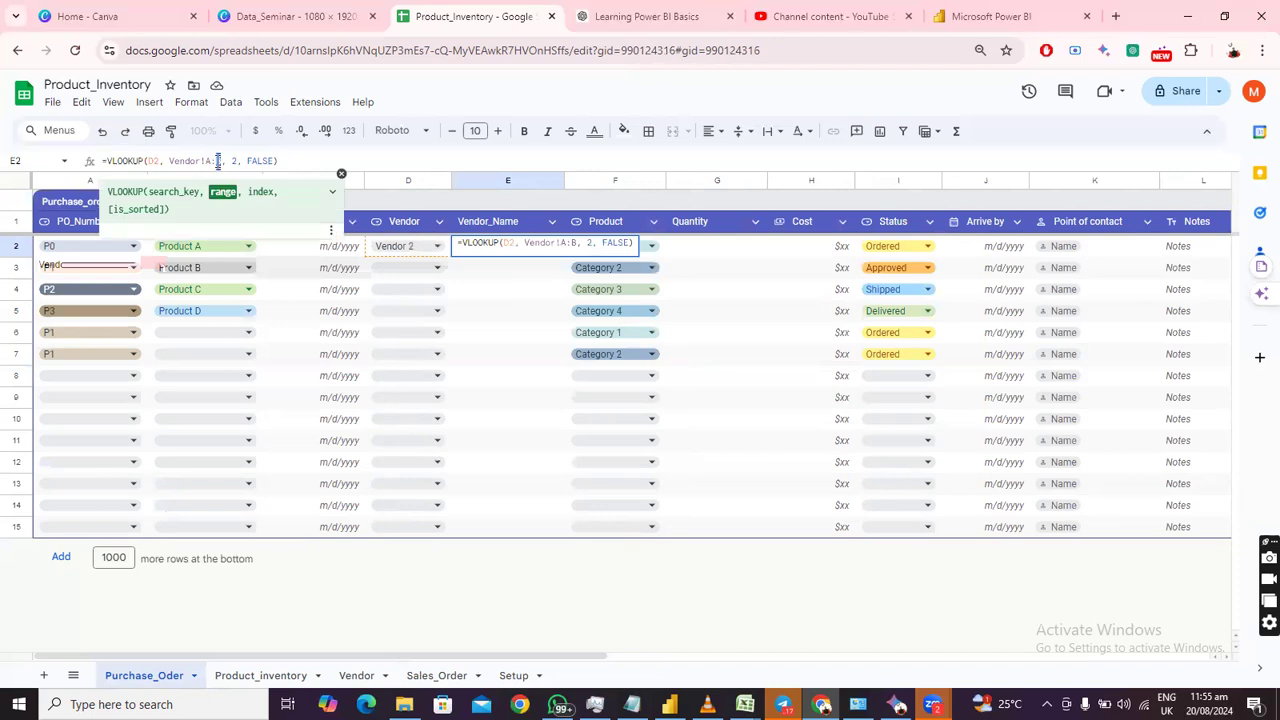
type("d")
key("BackSpace")
type("C")
double_click(235, 161)
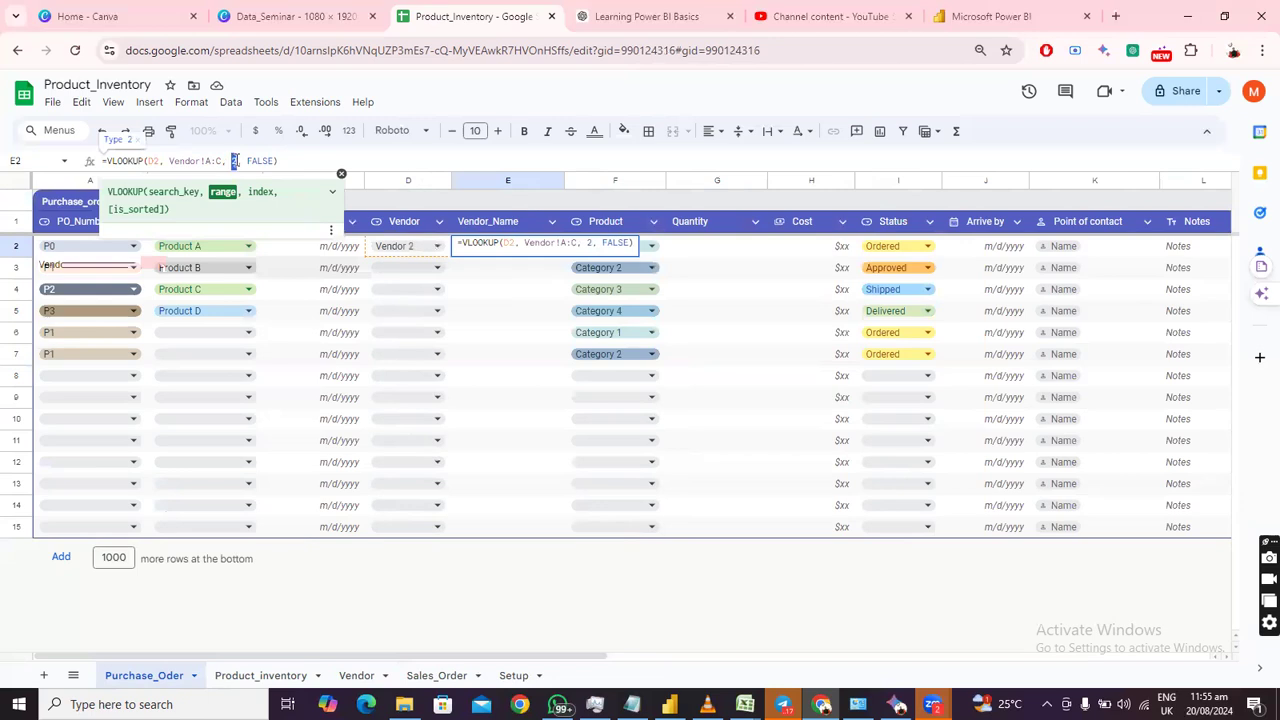
type("3")
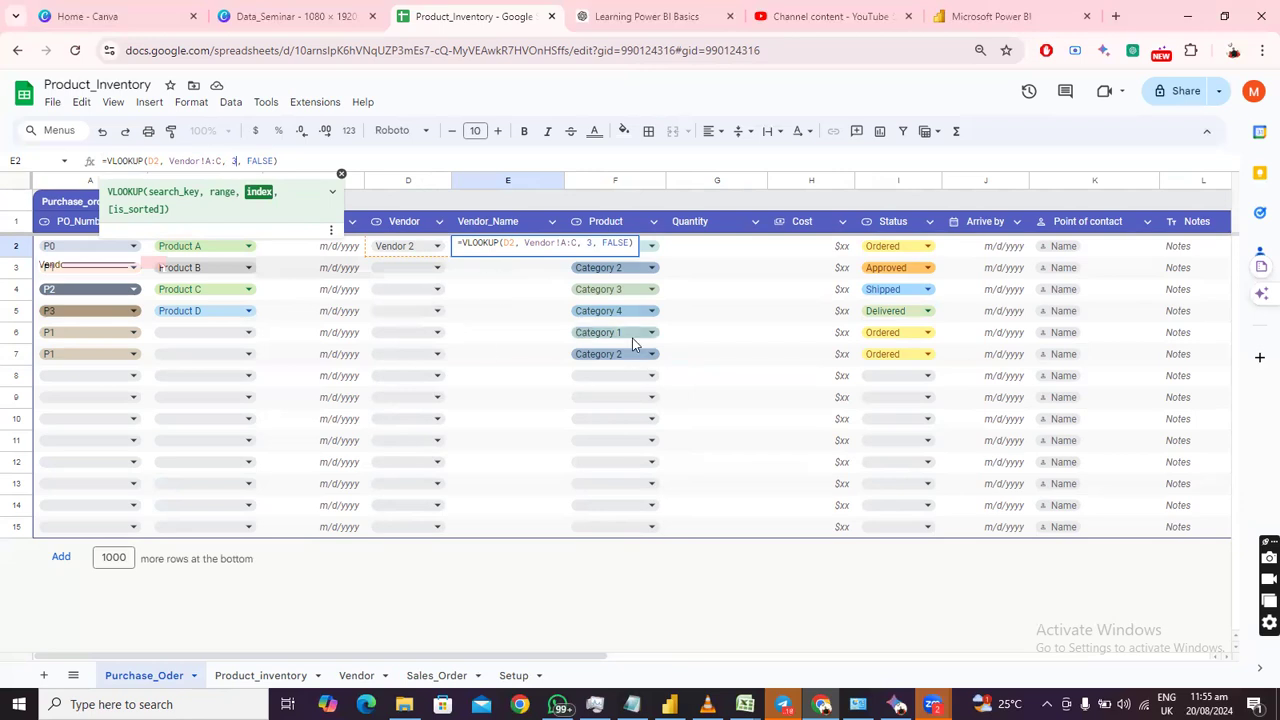
key("Return")
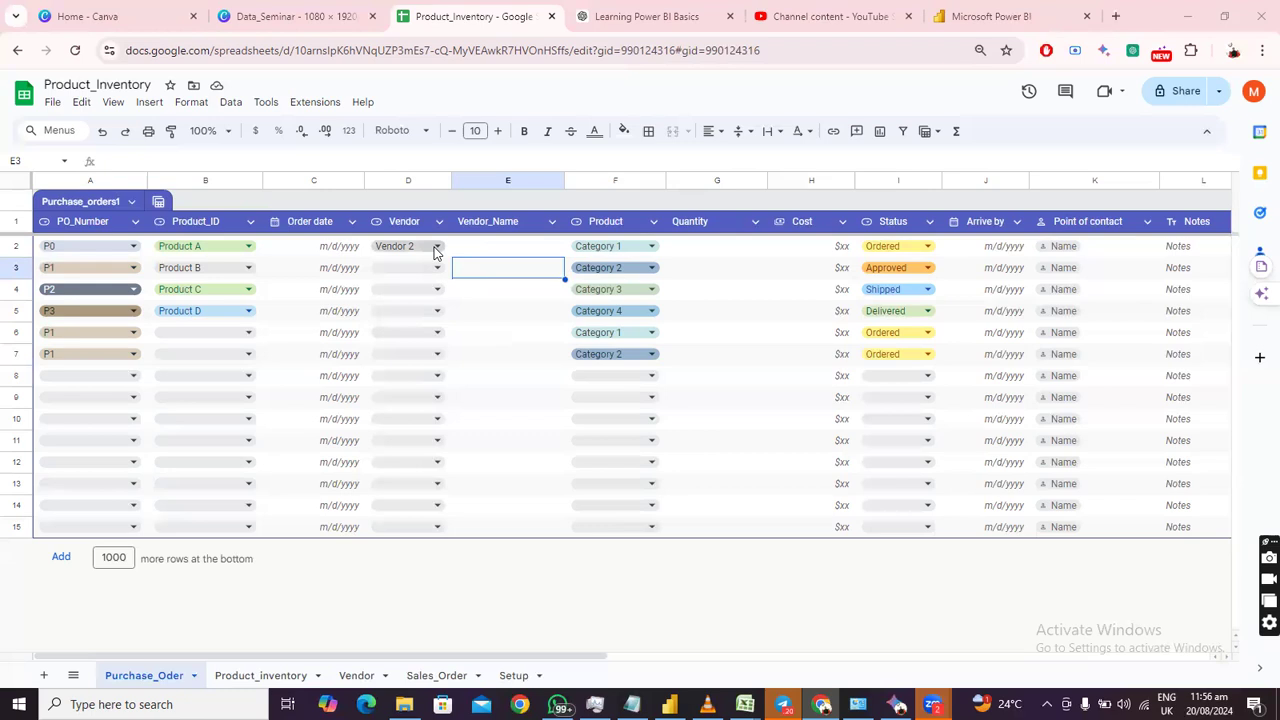
Enter a person's name as a people chip in the Contact cell of Vendor 1 on the Vendor sheet.
left_click(358, 677)
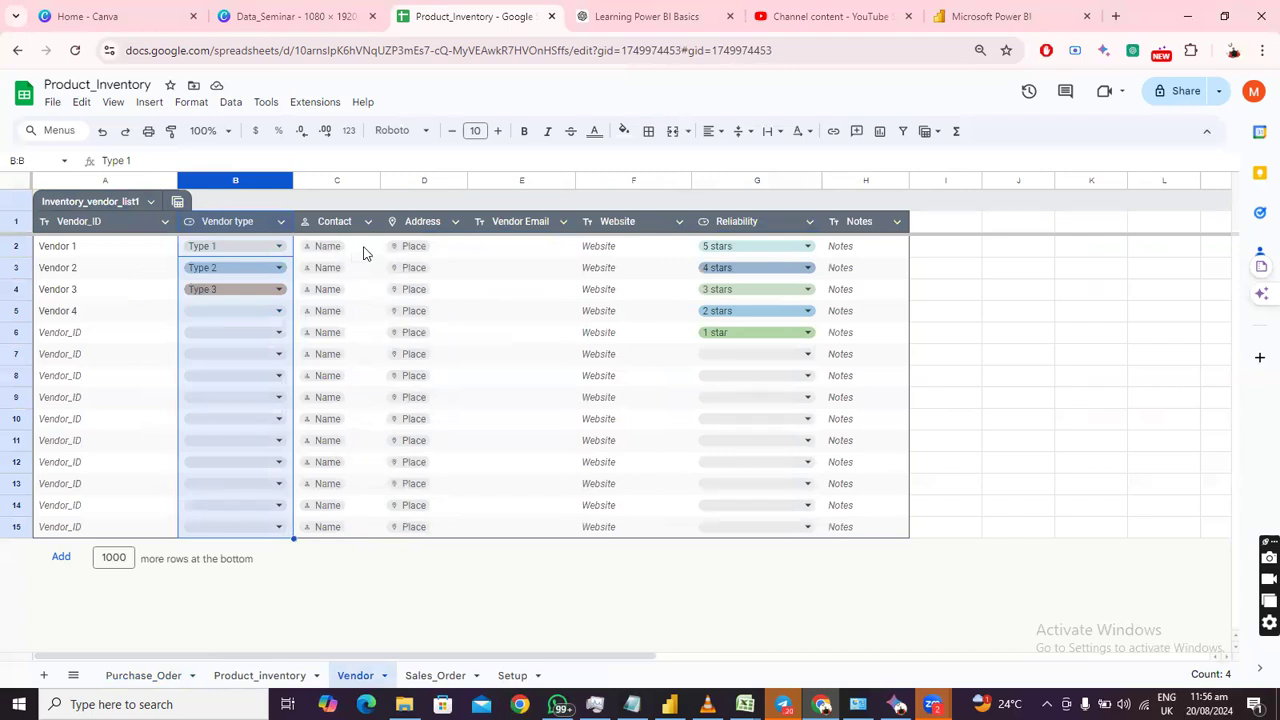
left_click(364, 253)
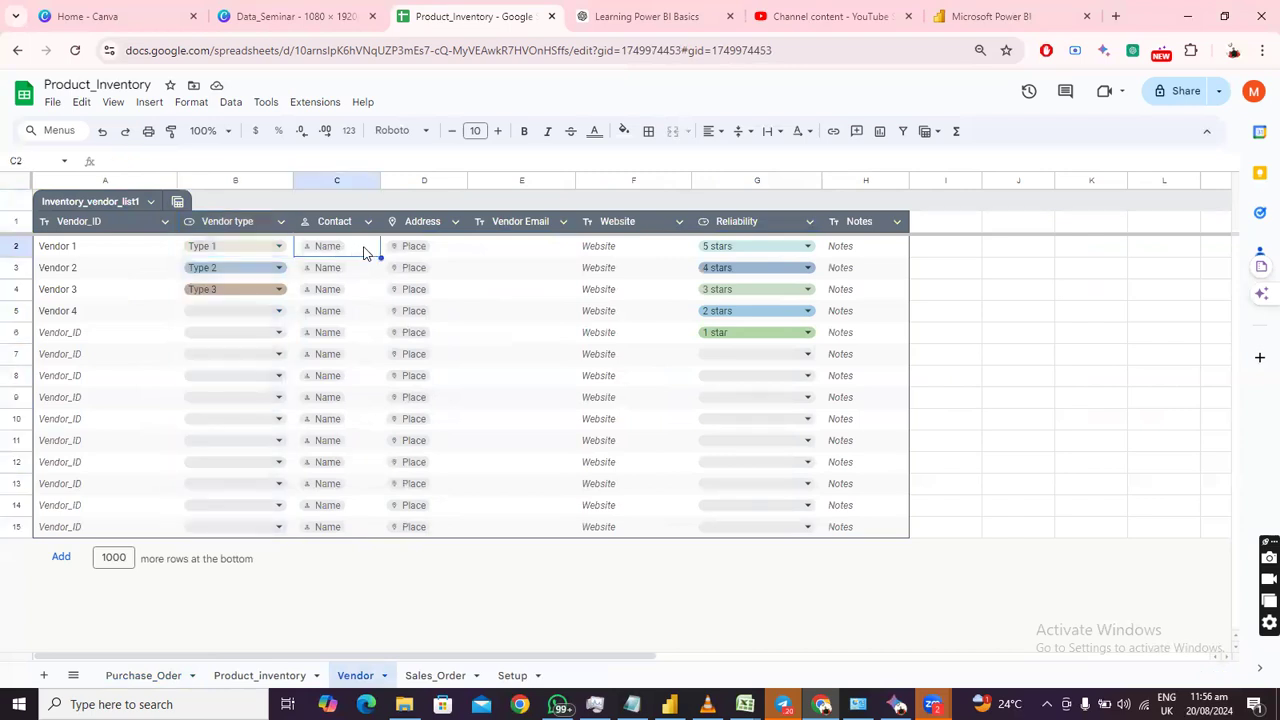
type("Mc")
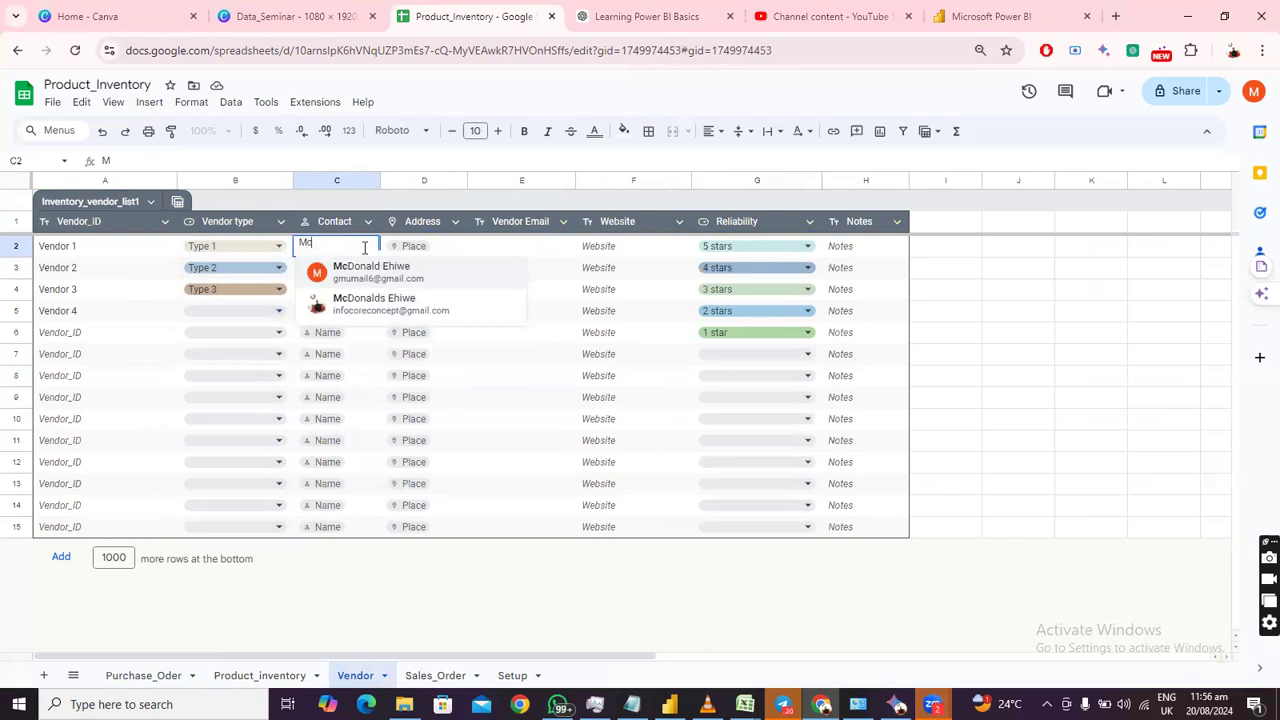
type("donal")
key("Return")
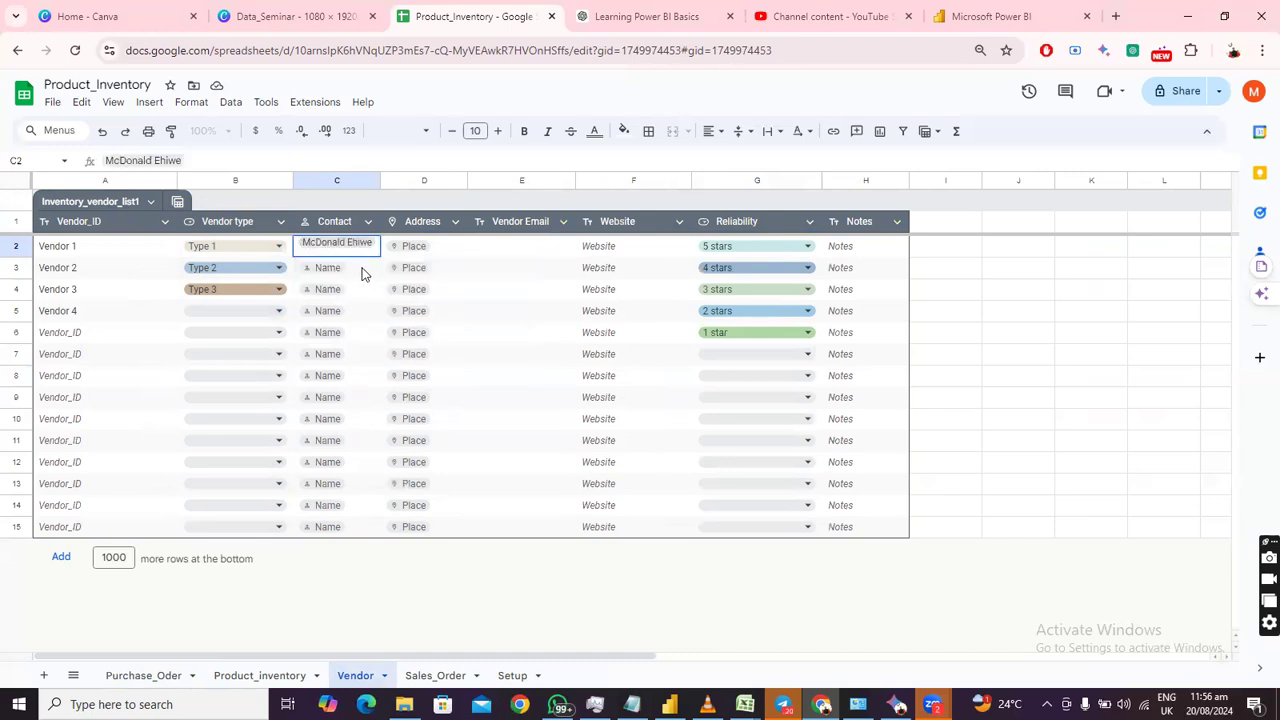
Enter plain-text contact names for Vendor 2 and Vendor 3 and check the validation note on the Contact cells.
left_click(363, 274)
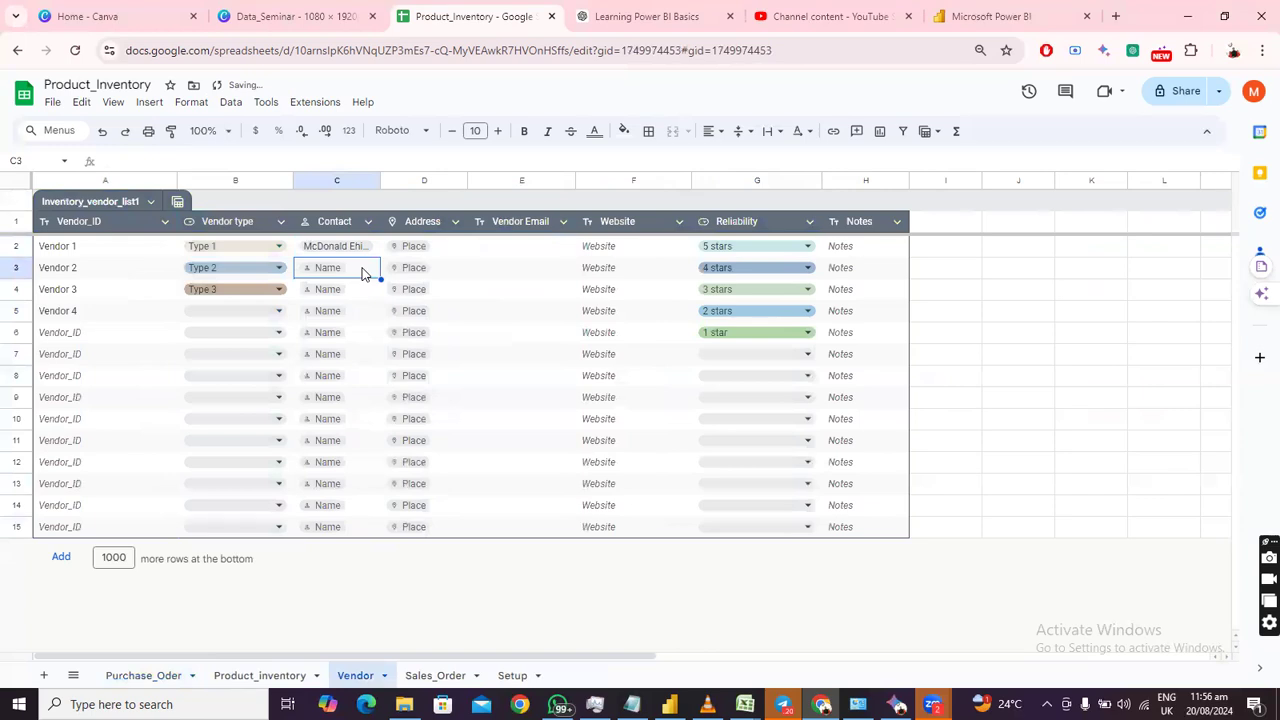
type("Lynda")
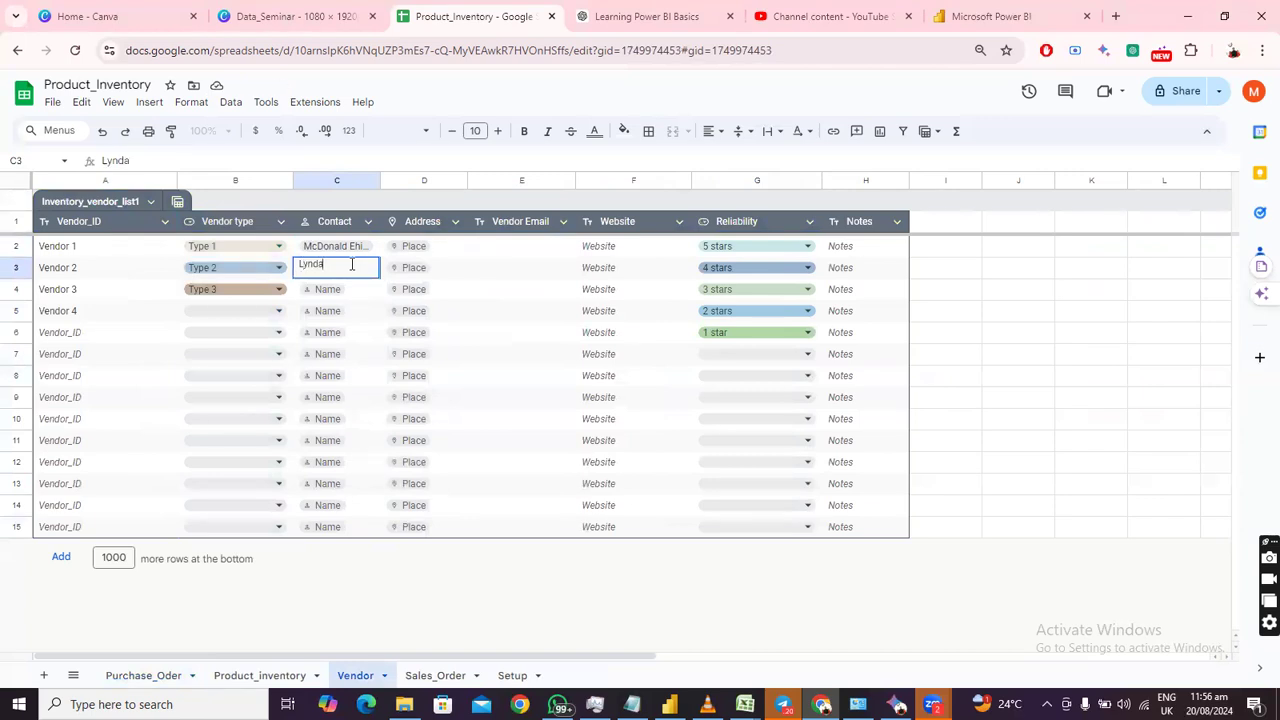
key("Return")
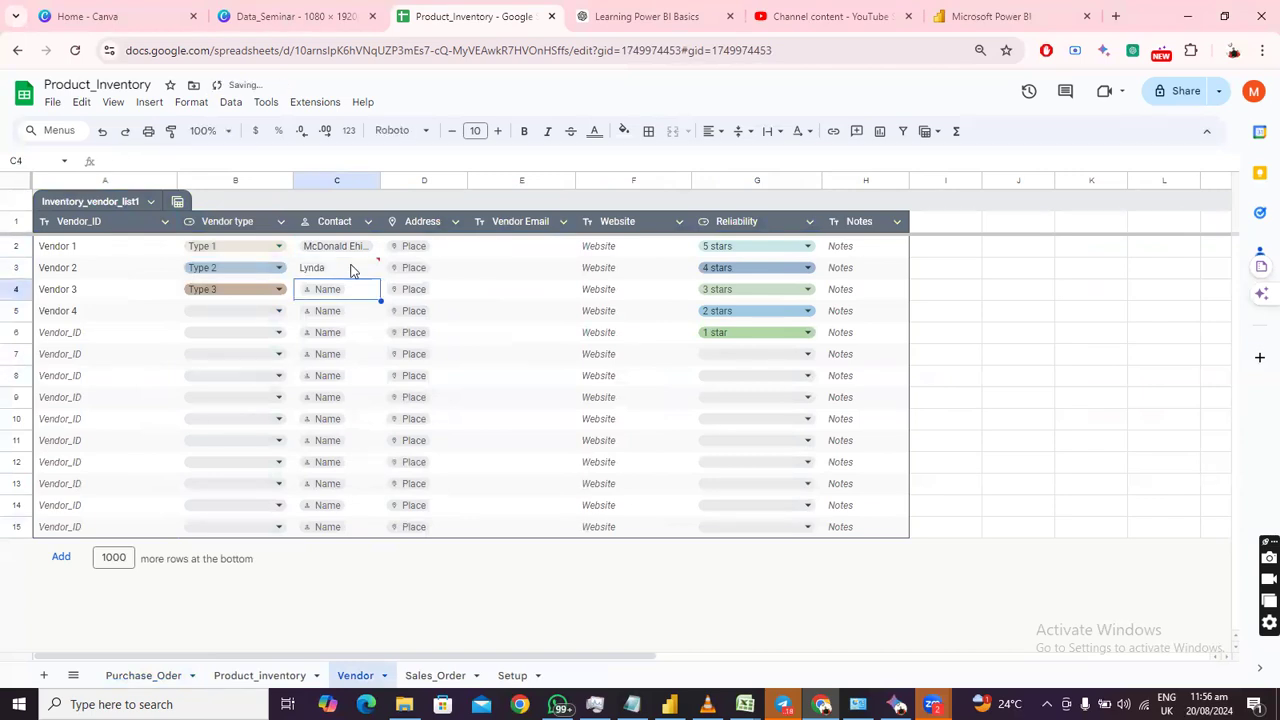
type("Oloy")
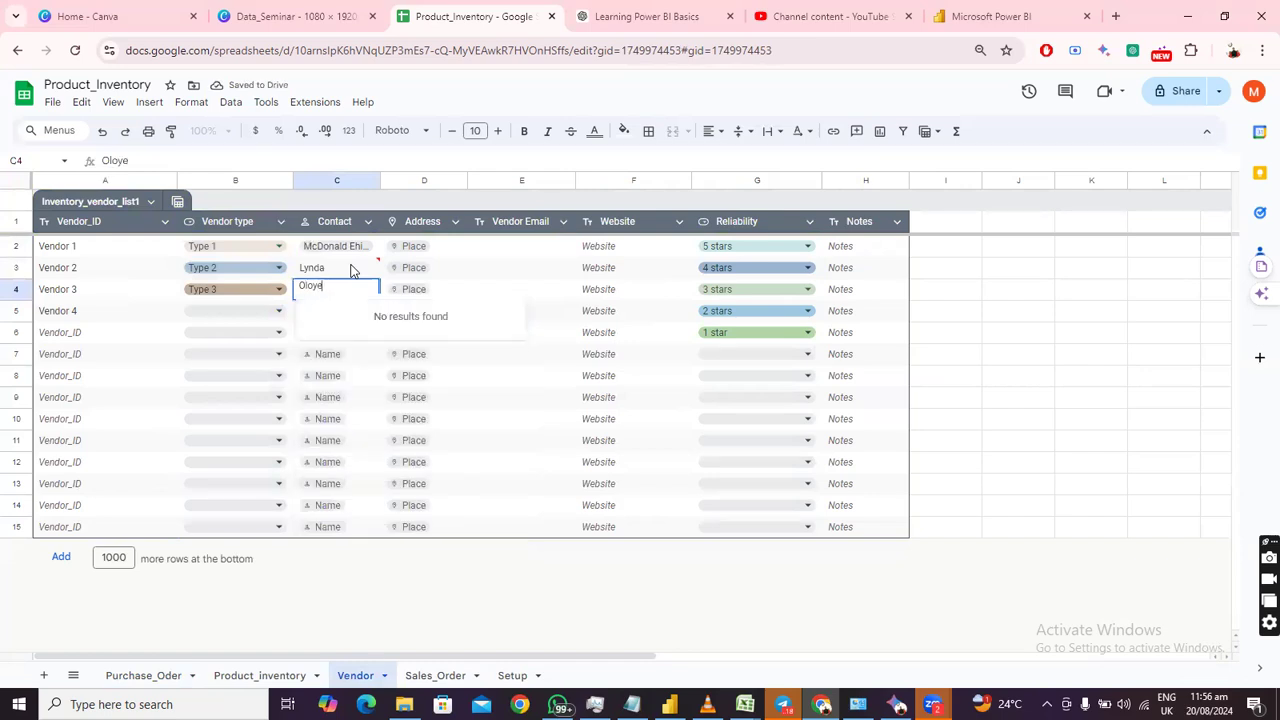
type("ode")
key("Return")
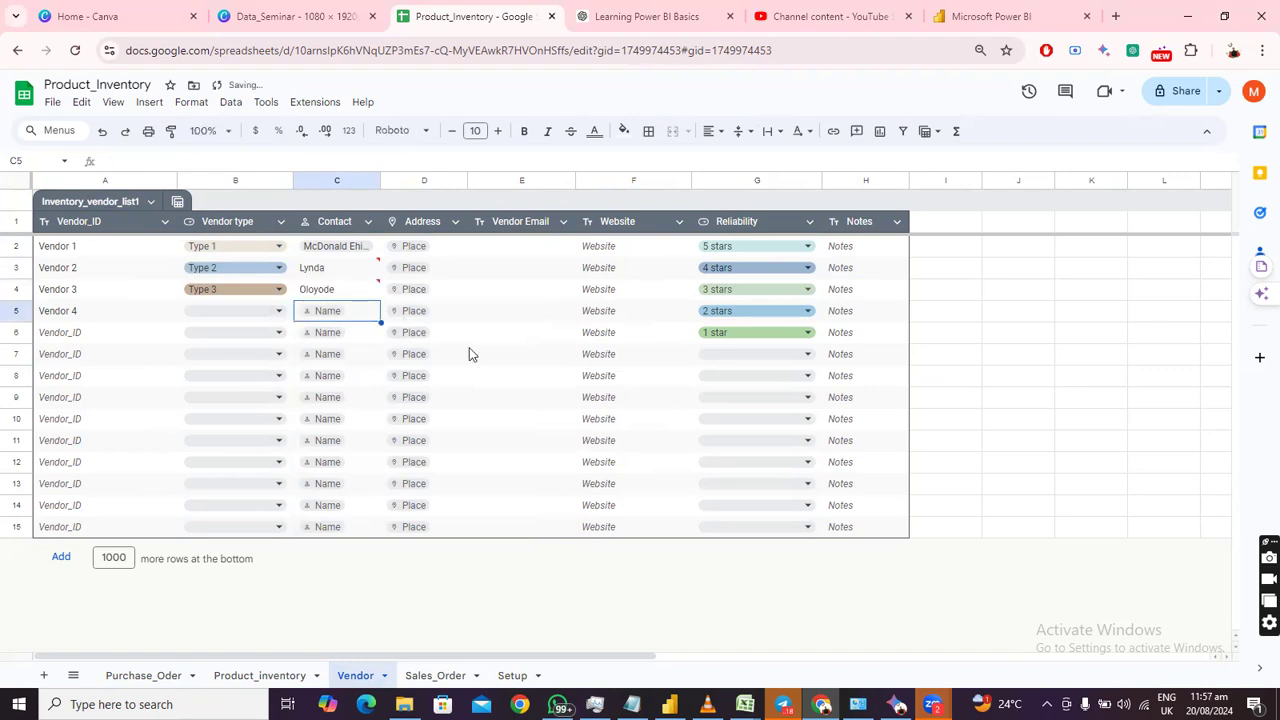
left_click(487, 335)
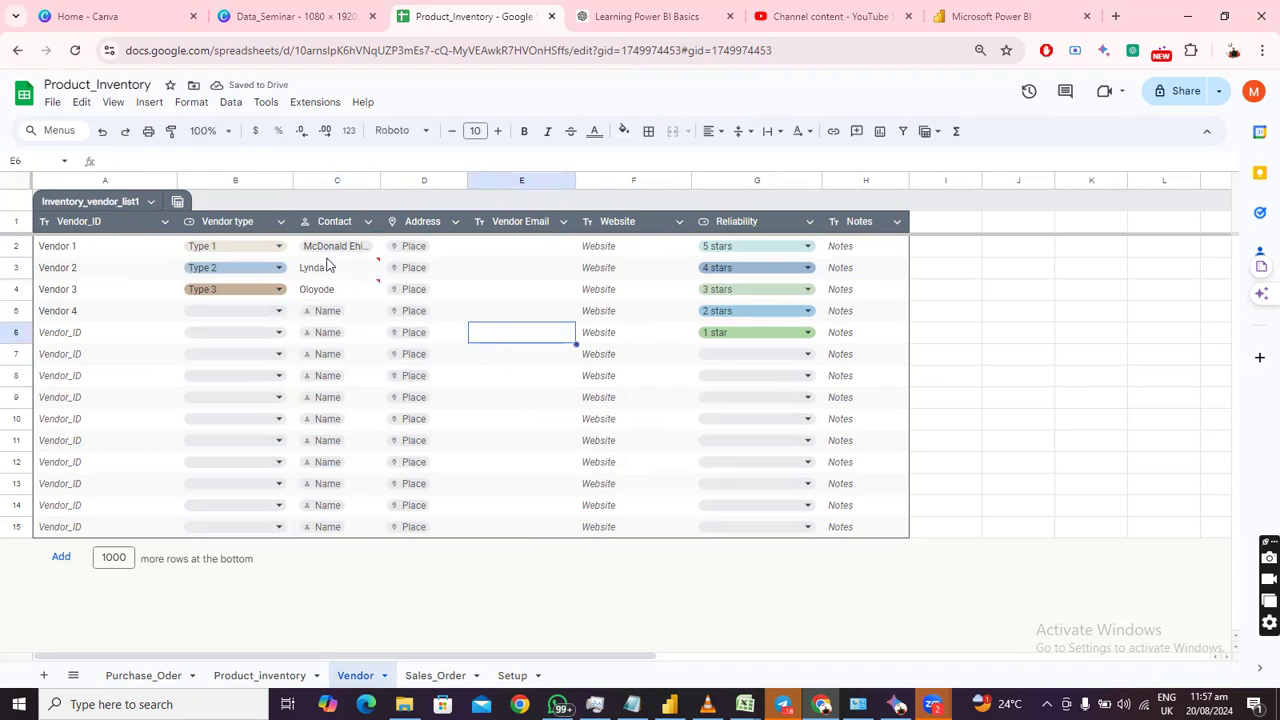
mouse_move(335, 278)
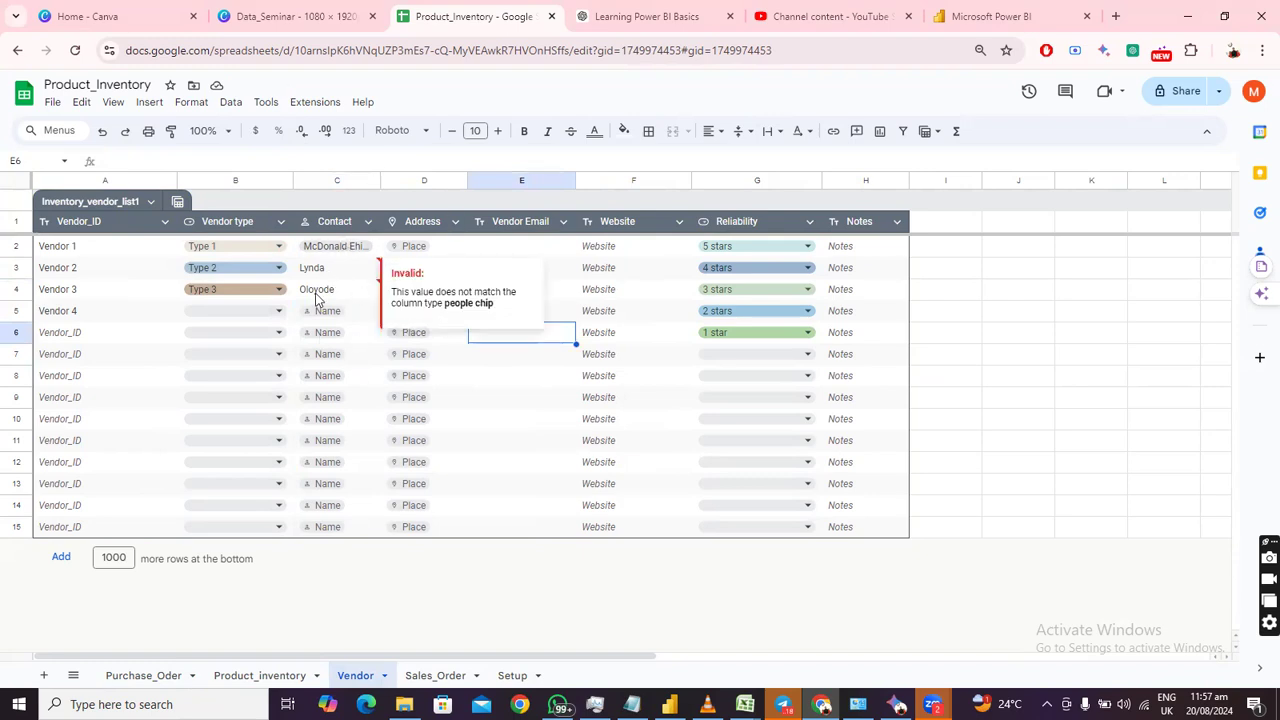
Set the Vendor of the first order (P0) on the Purchase_Oder sheet to Vendor 1.
left_click(140, 676)
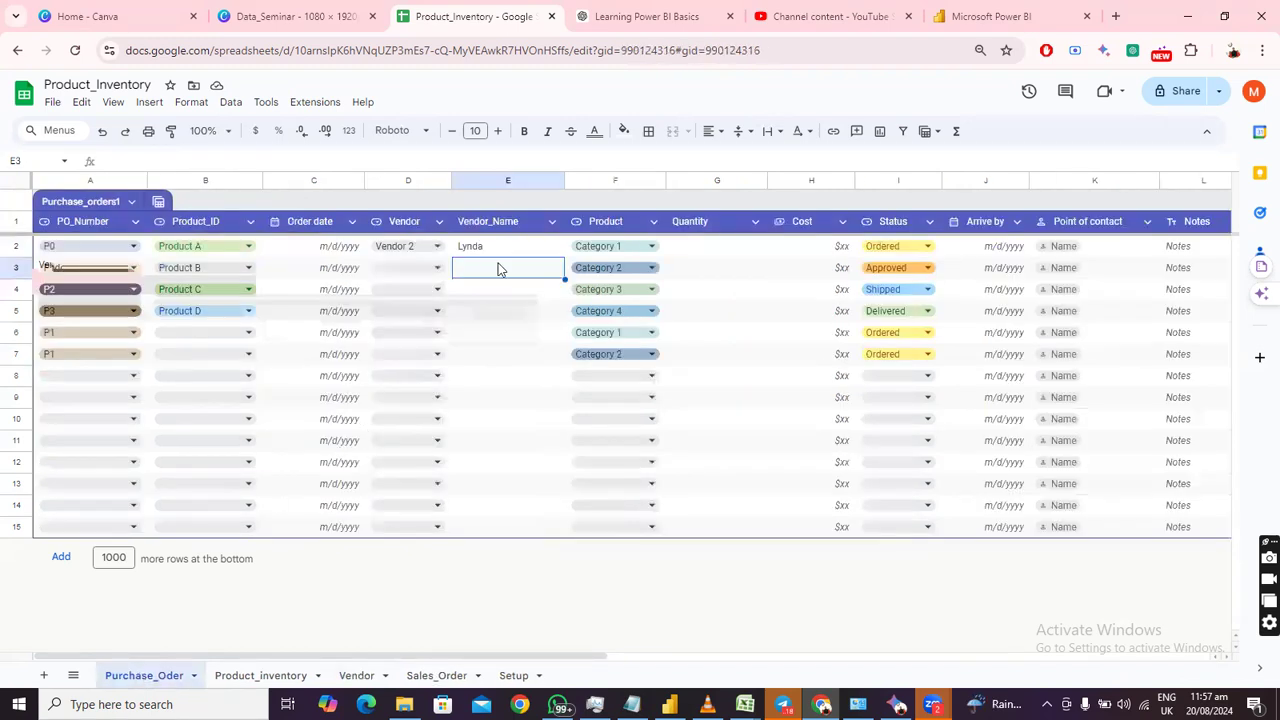
double_click(438, 246)
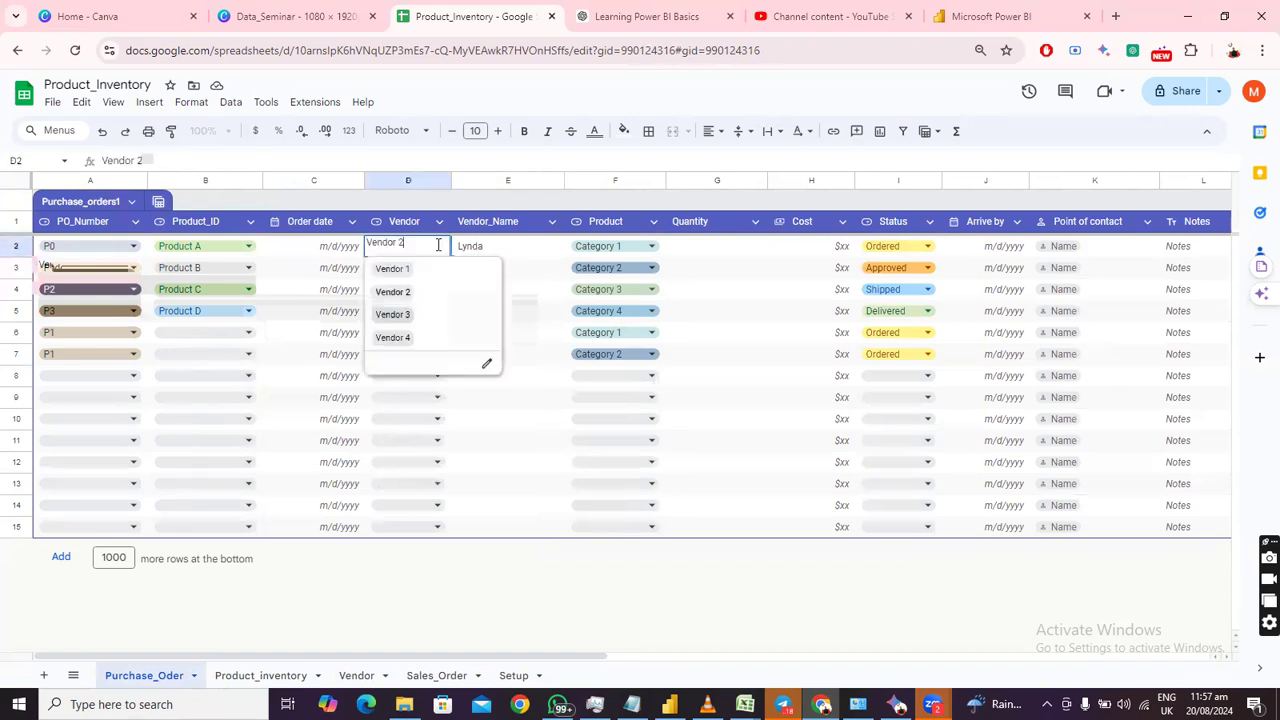
left_click(408, 268)
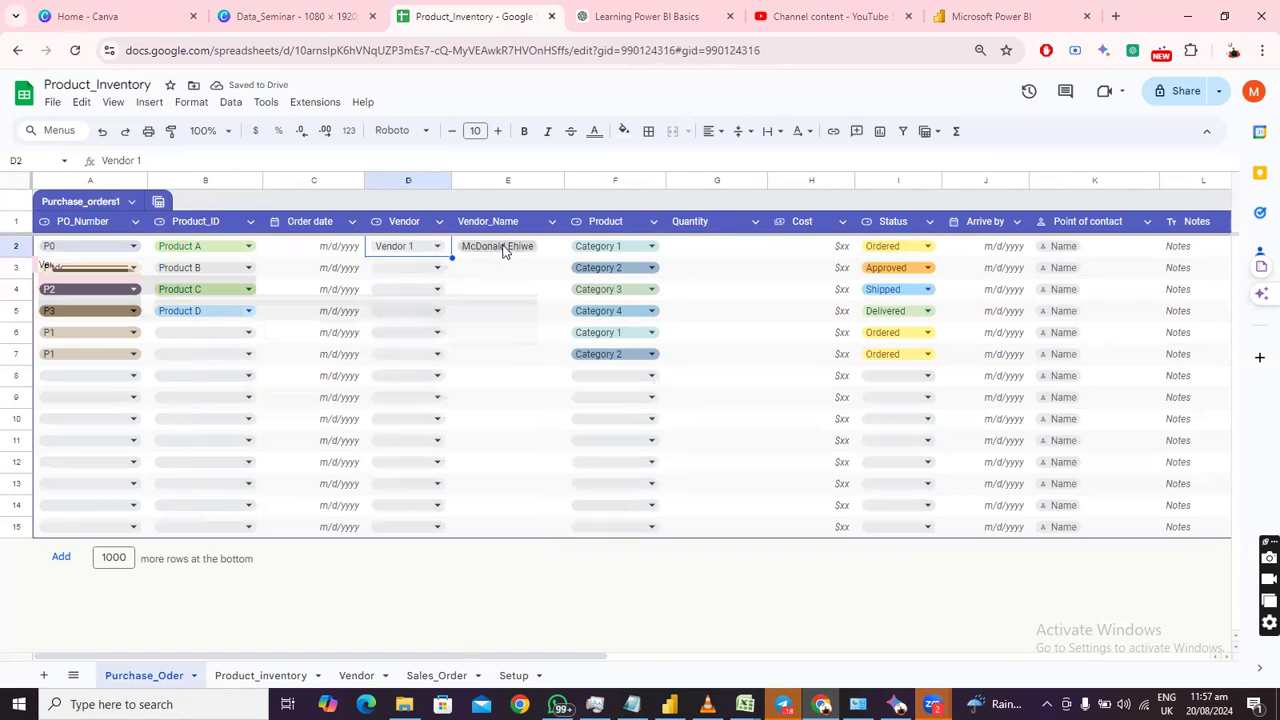
left_click_drag(372, 531, 408, 545)
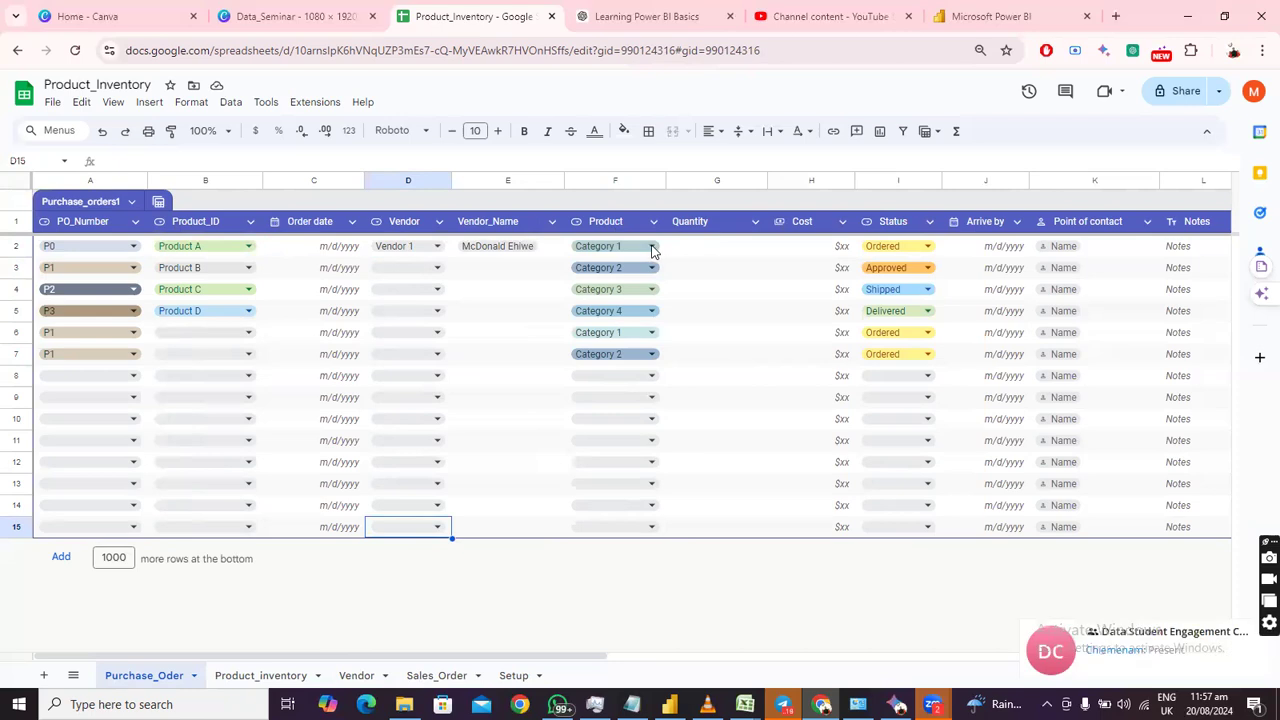
Review the category choices for the first order's Product and set its Quantity to 45.
left_click(651, 247)
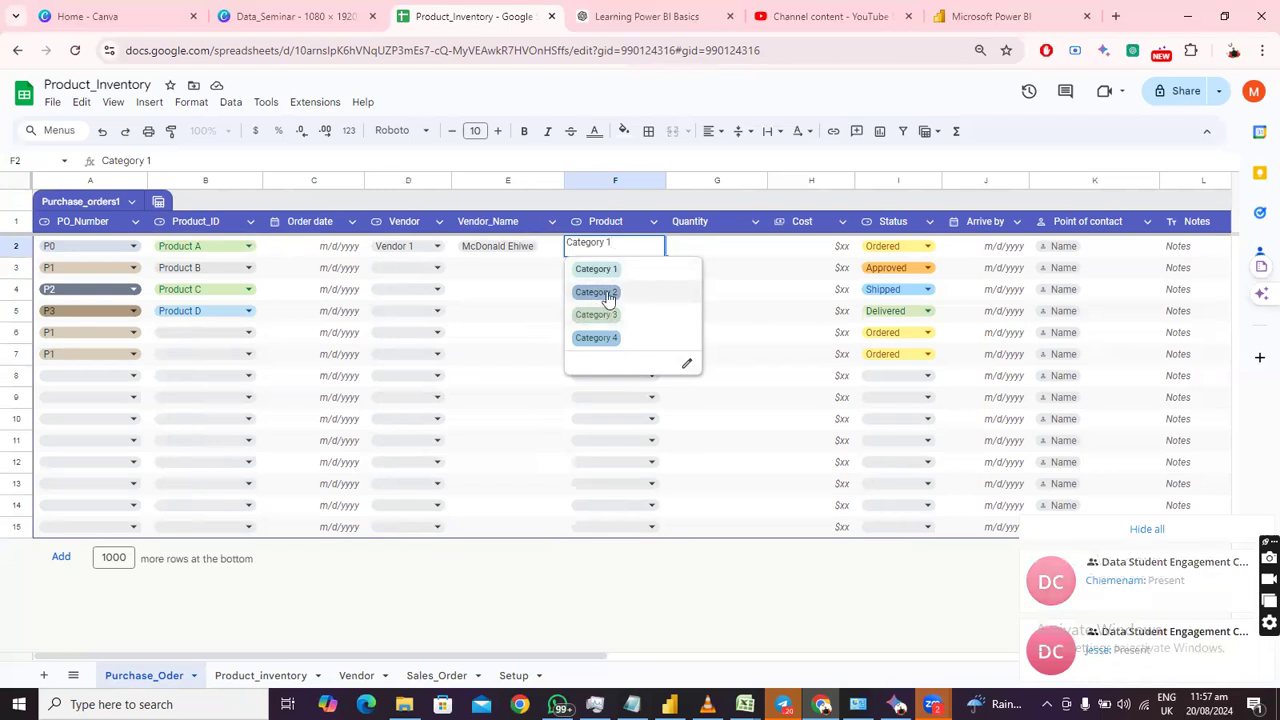
left_click(529, 354)
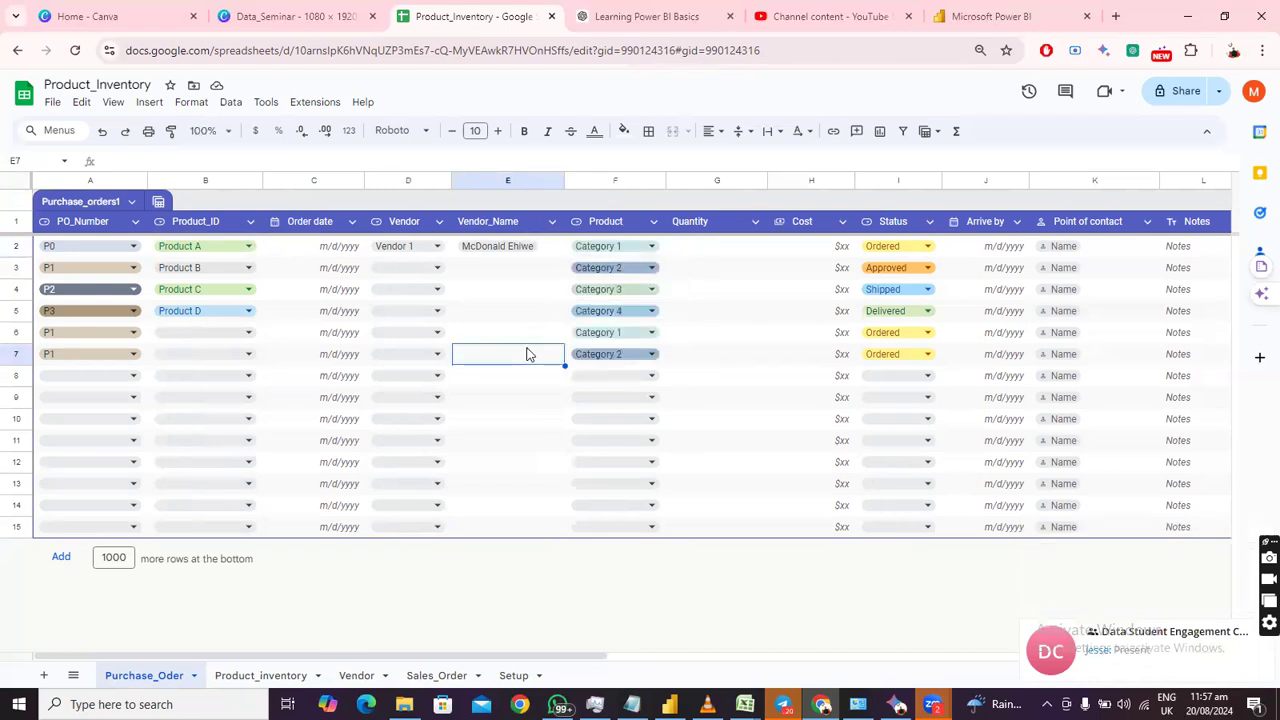
left_click(730, 250)
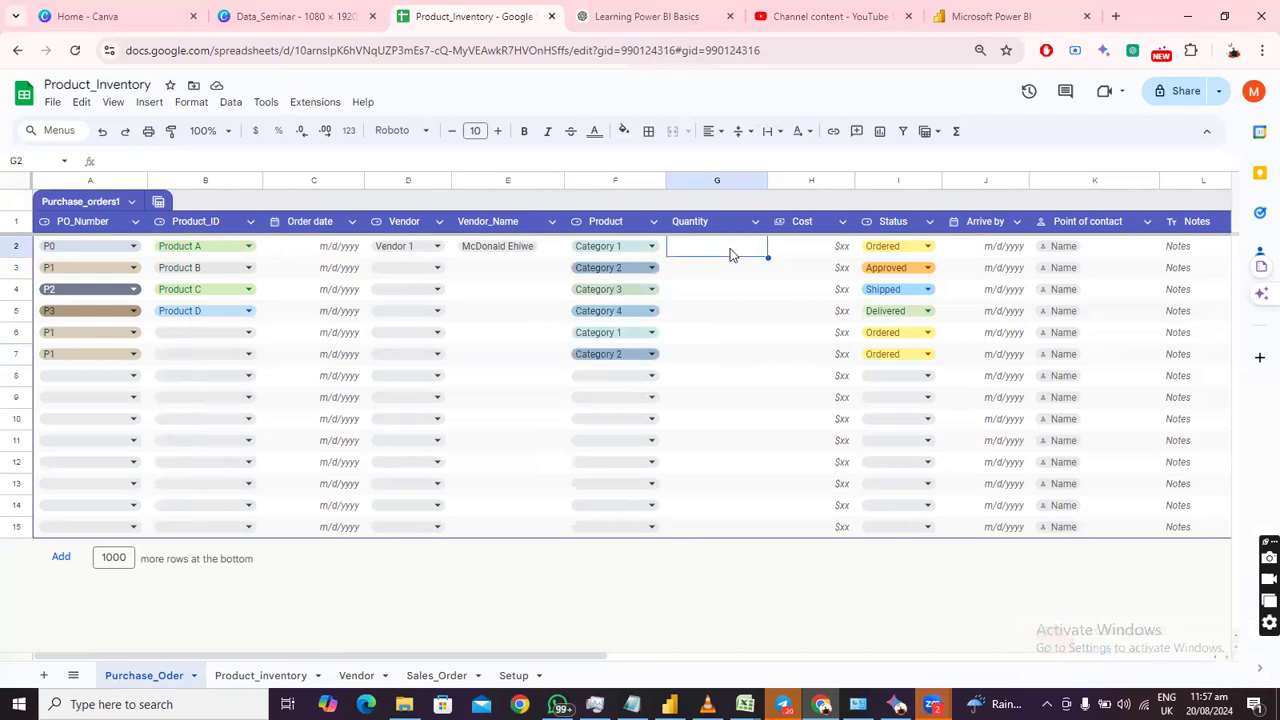
type("45")
left_click(742, 293)
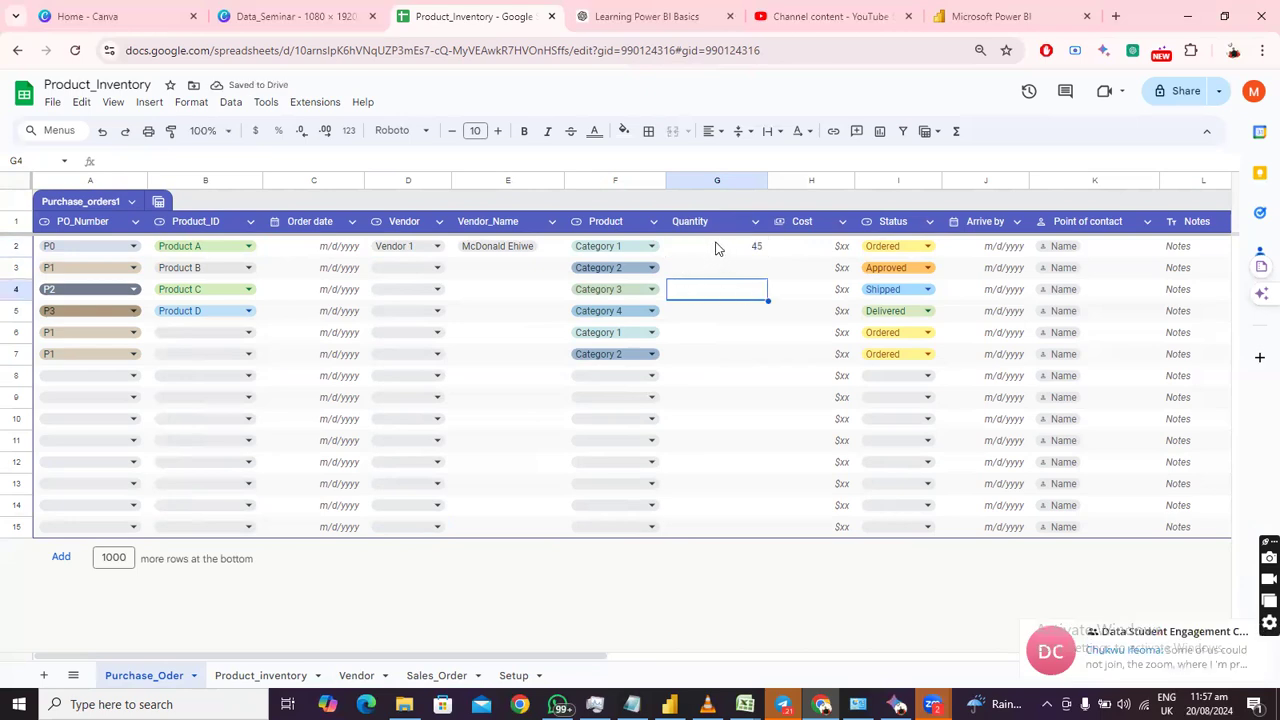
Set the first order's Cost to $50,000 and choose Ordered as its Status.
left_click(810, 246)
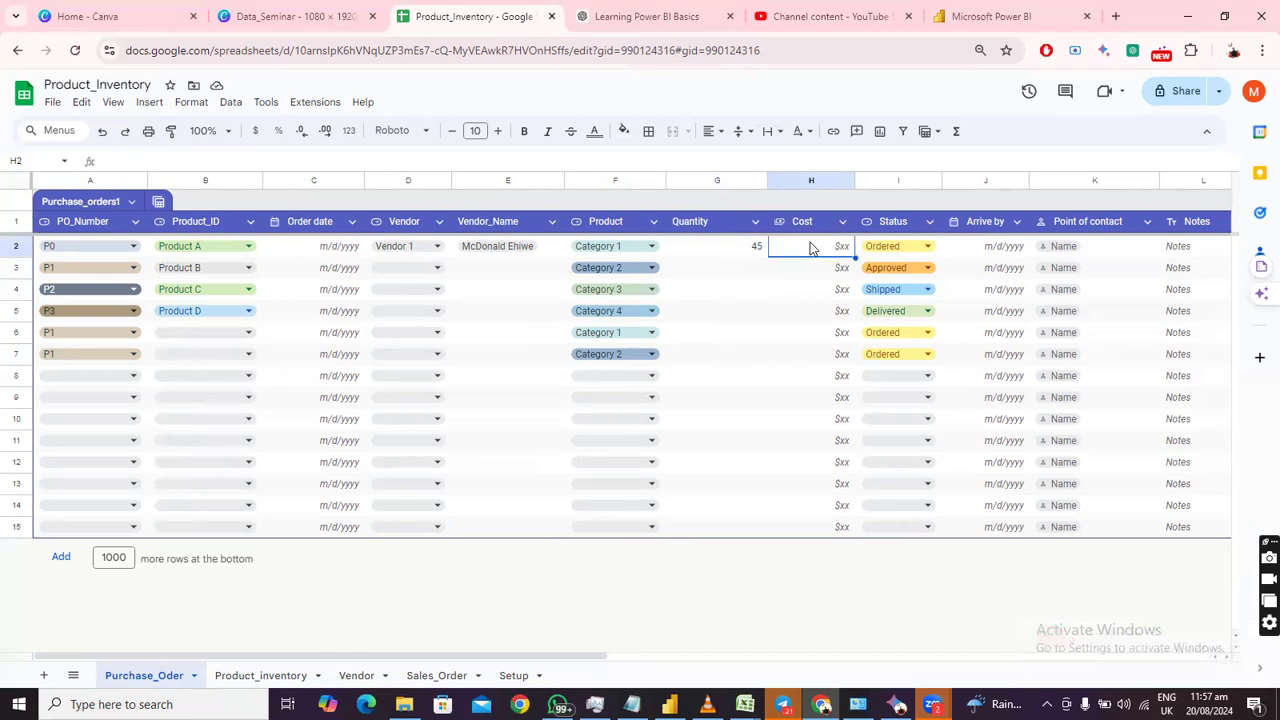
type("50,")
type("0000")
key("Return")
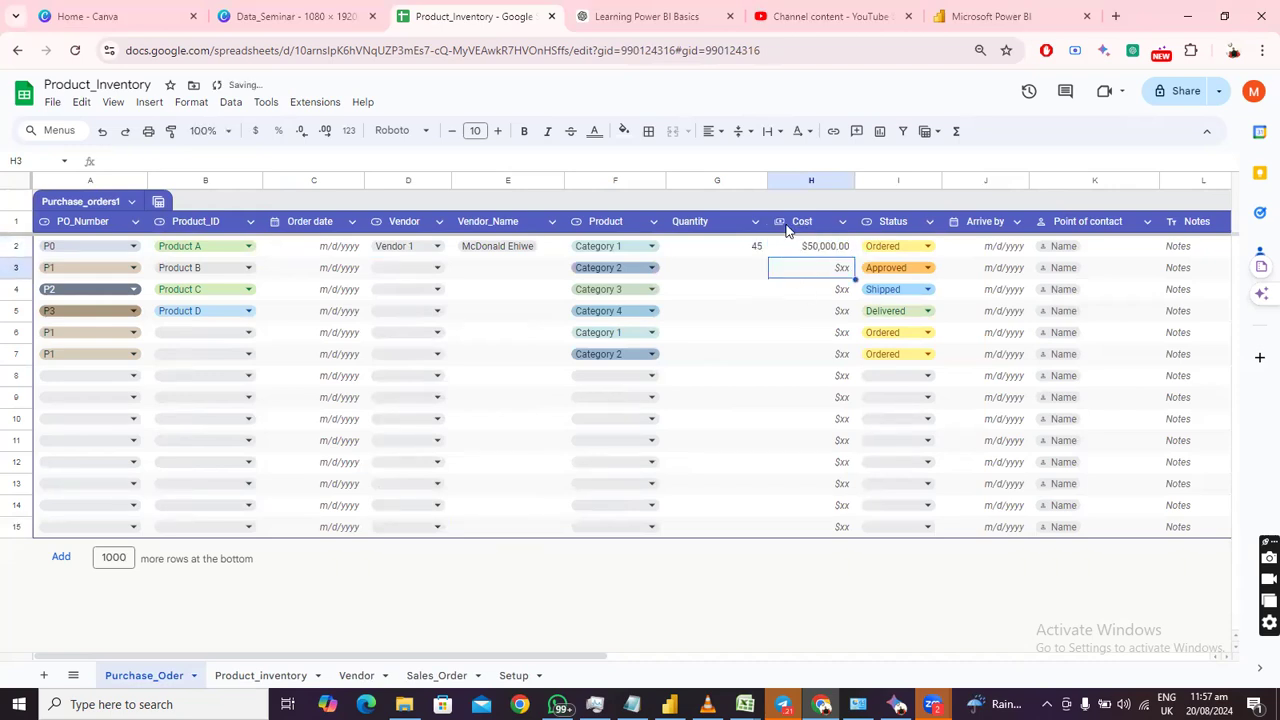
left_click(927, 248)
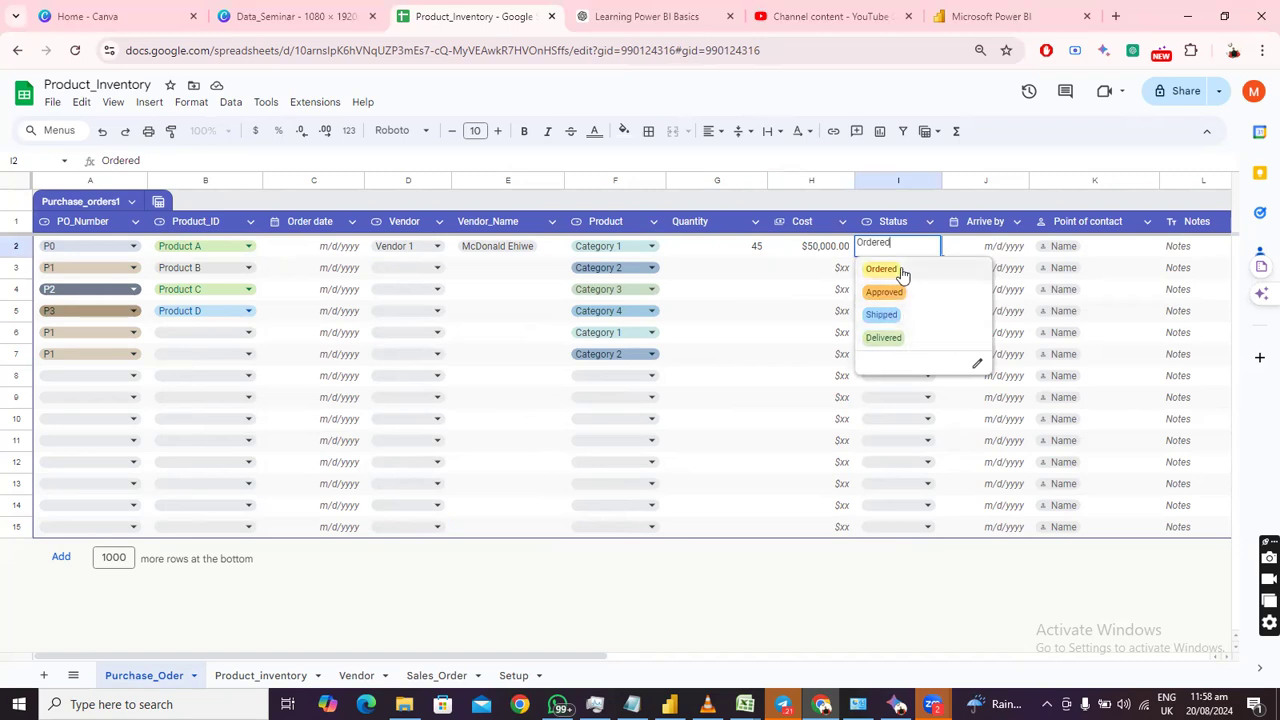
left_click(882, 269)
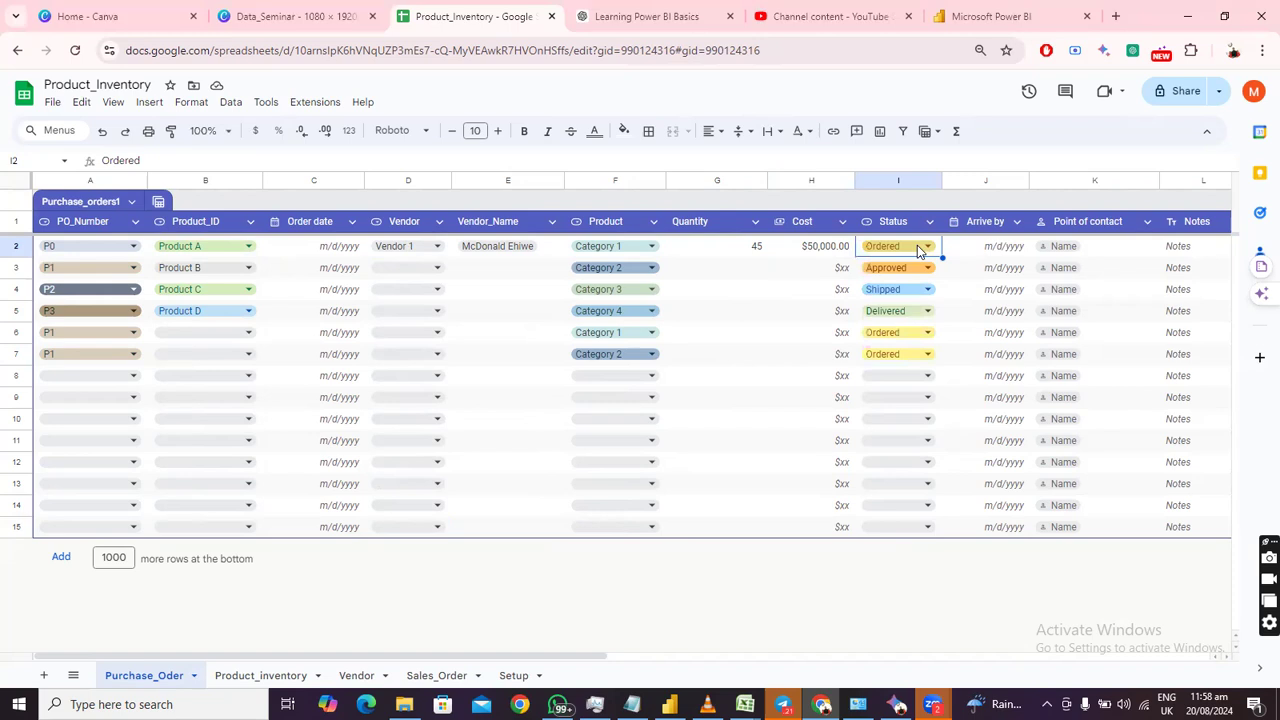
Enter a plain-text first name as the Point of contact for the first purchase order.
double_click(997, 249)
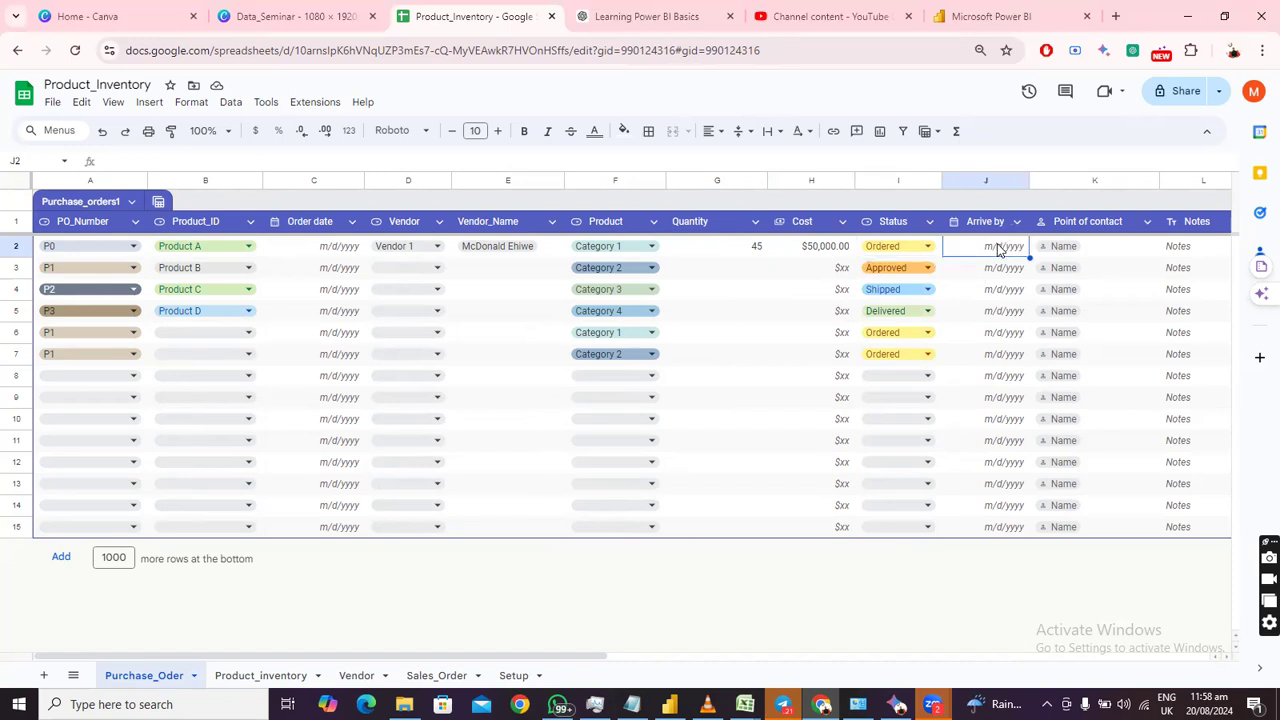
left_click(816, 275)
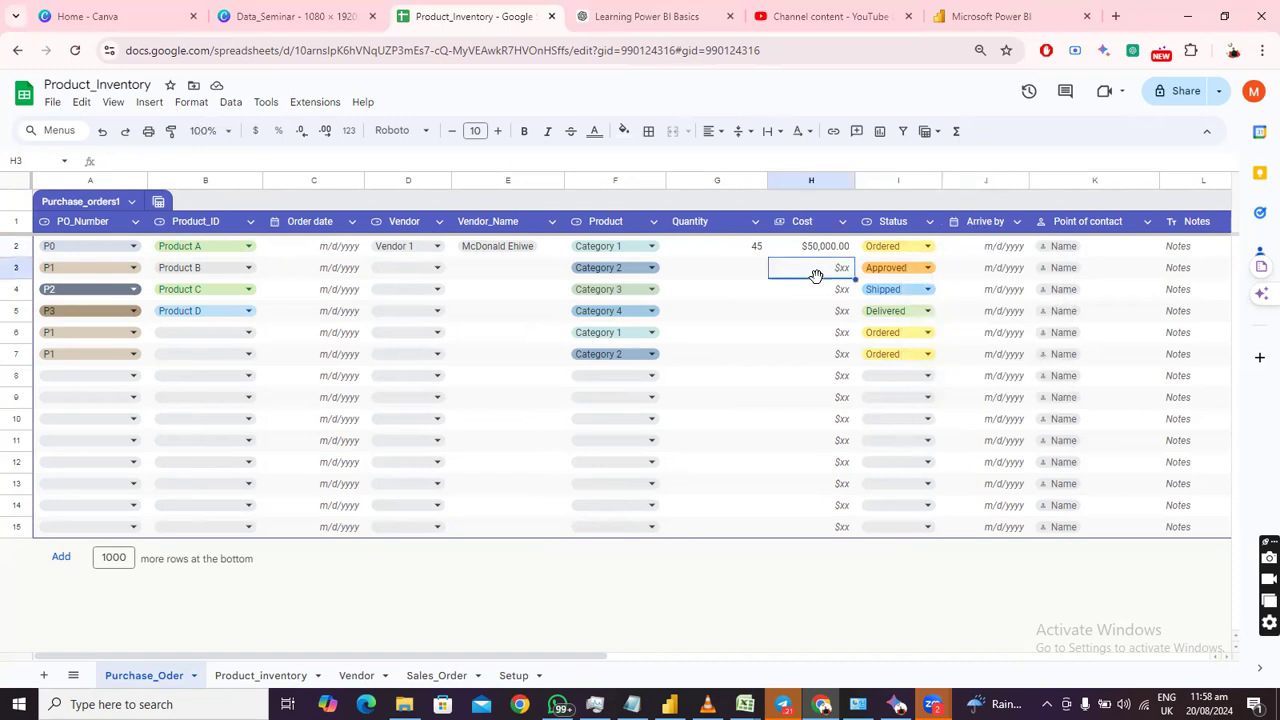
left_click(1107, 253)
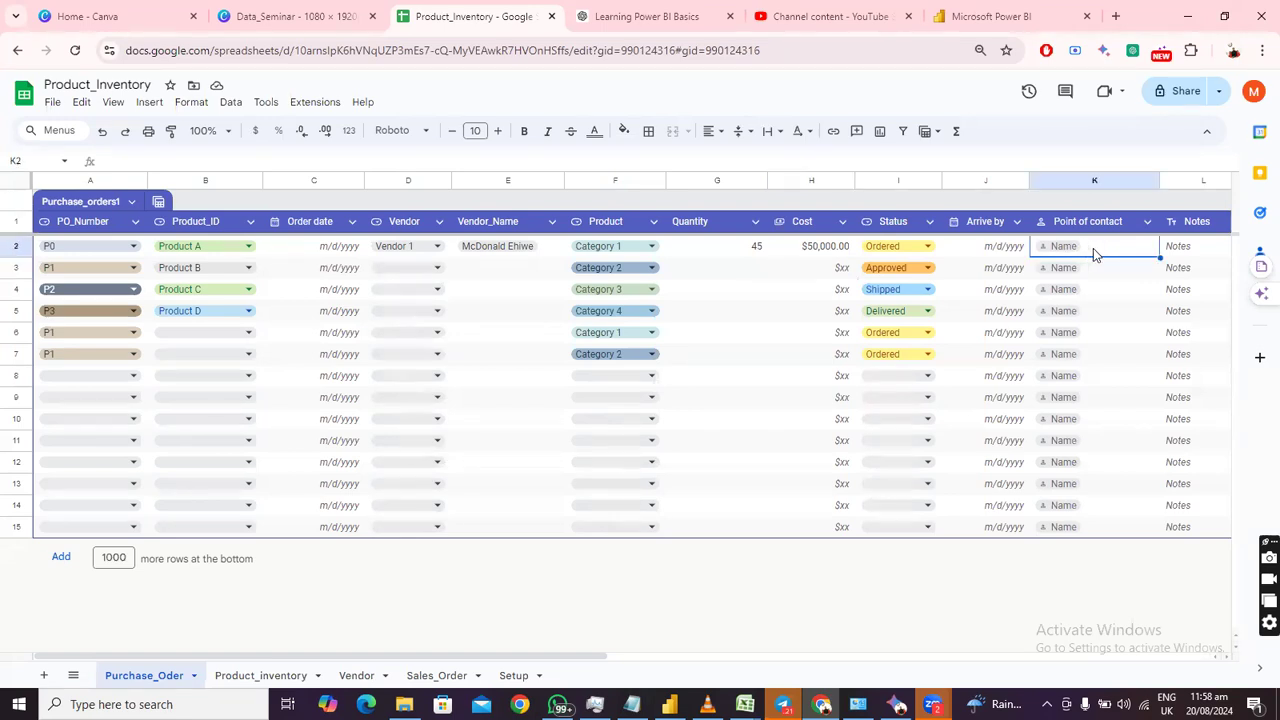
type("M")
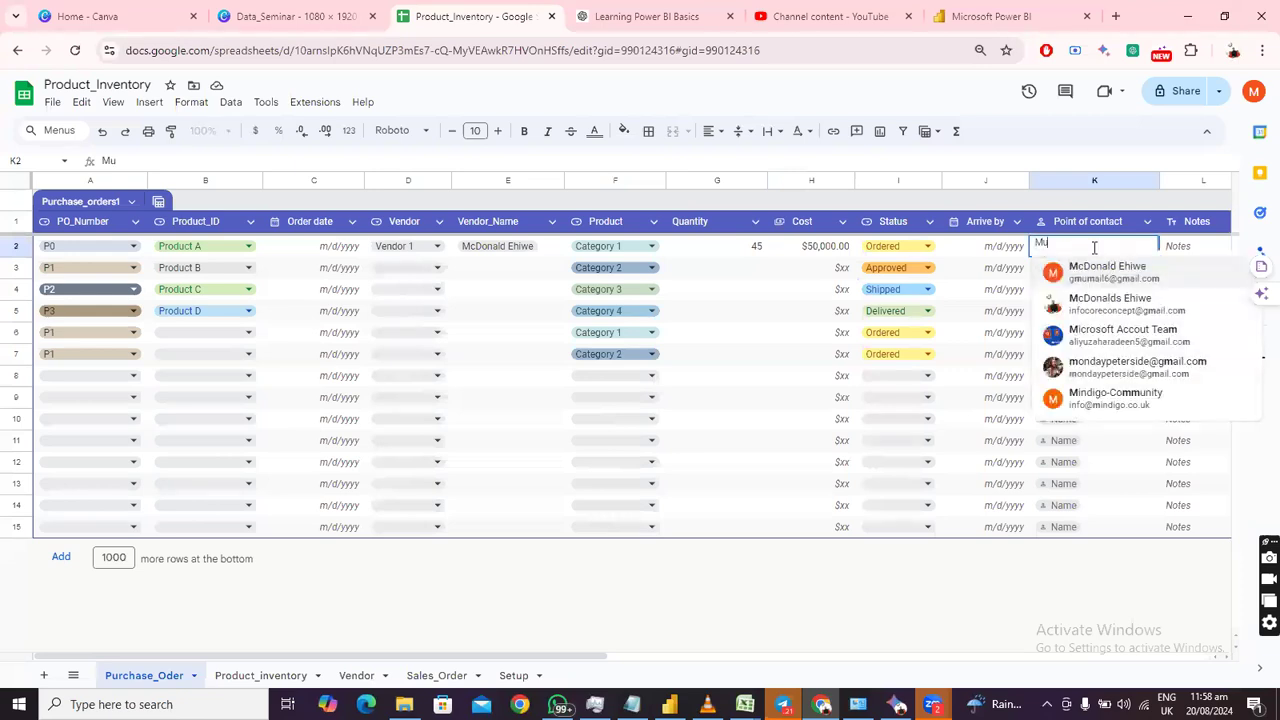
type("u")
key("BackSpace")
key("BackSpace")
type("Jane")
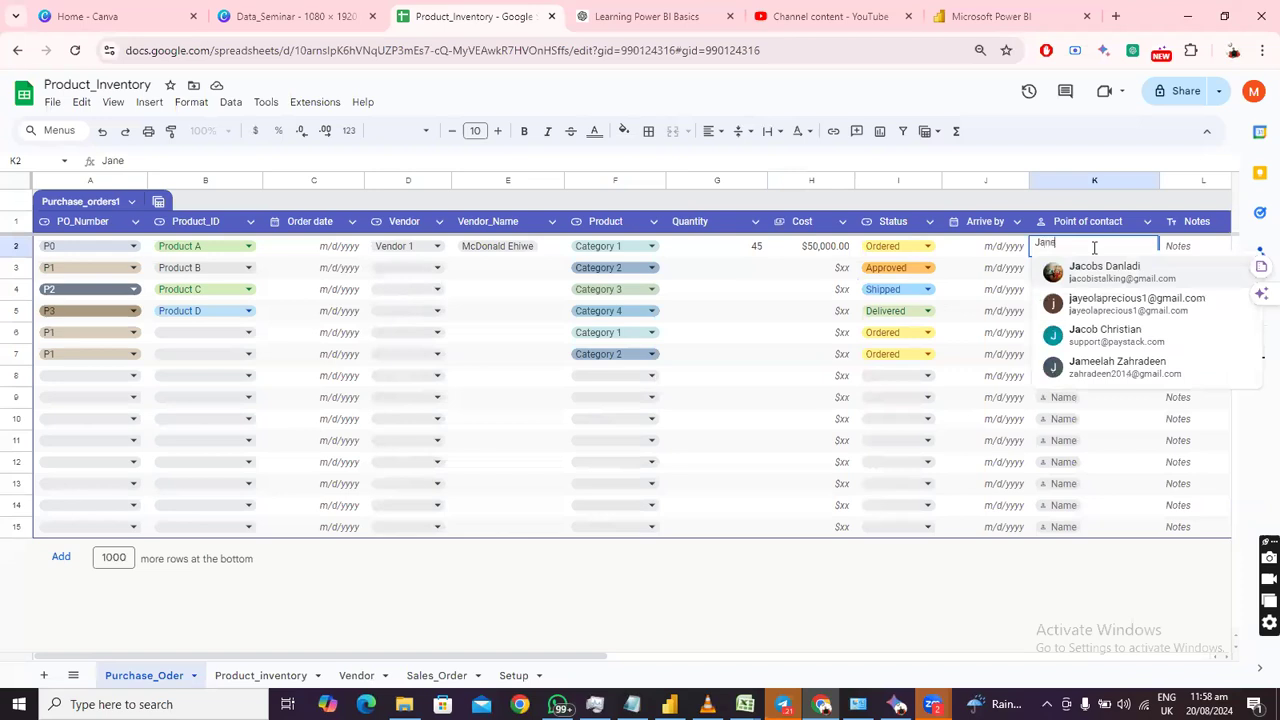
left_click(1050, 378)
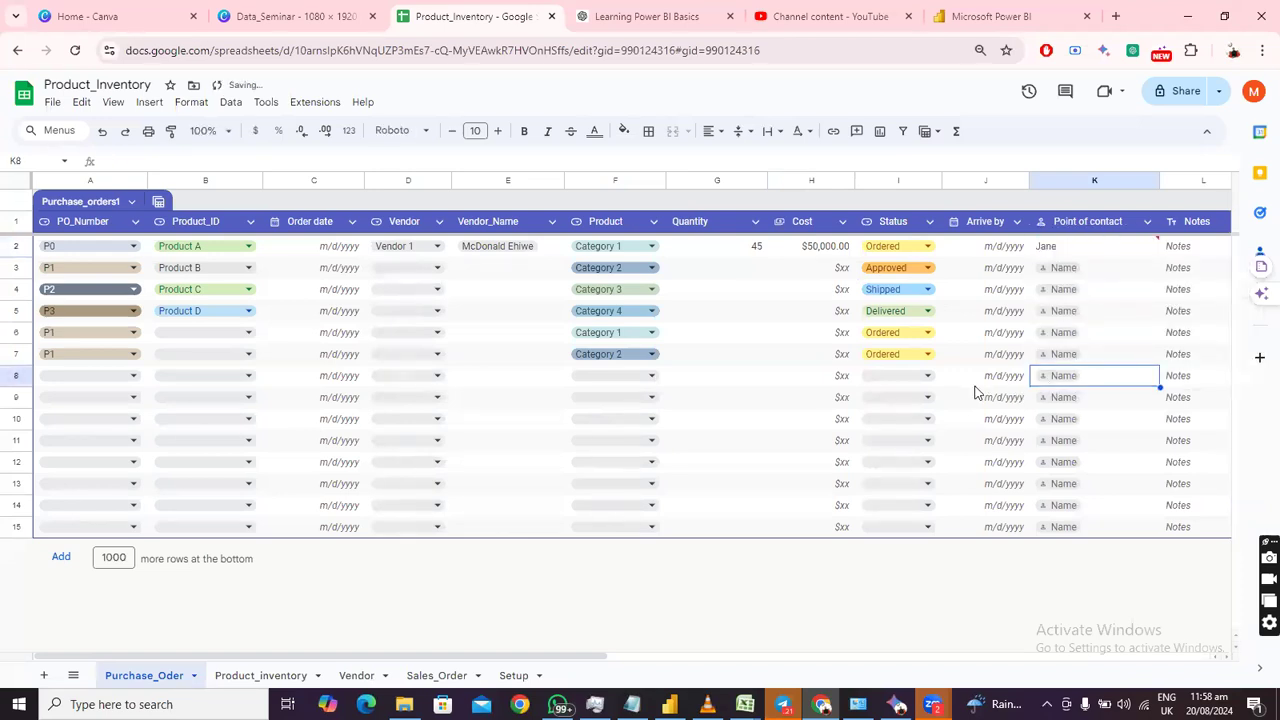
left_click(1191, 246)
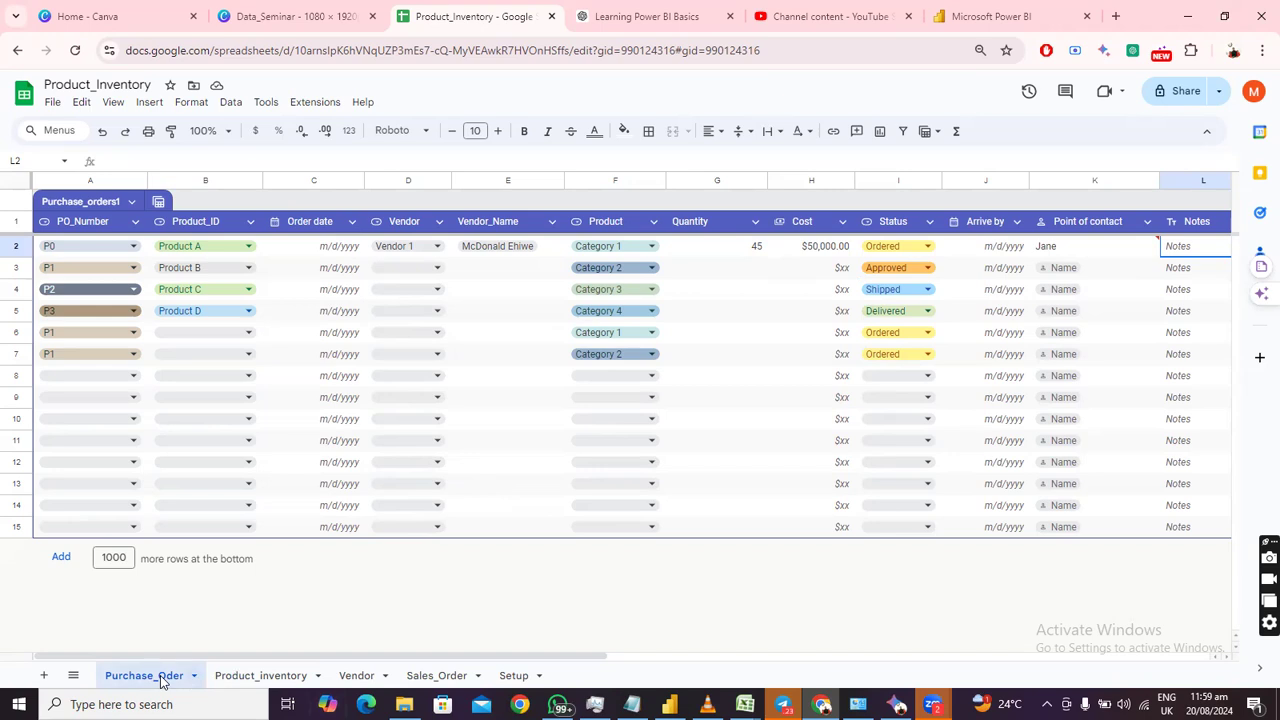
Assign Vendor 1 as the Vendor_ID of Product A on the Product_inventory sheet.
left_click(264, 676)
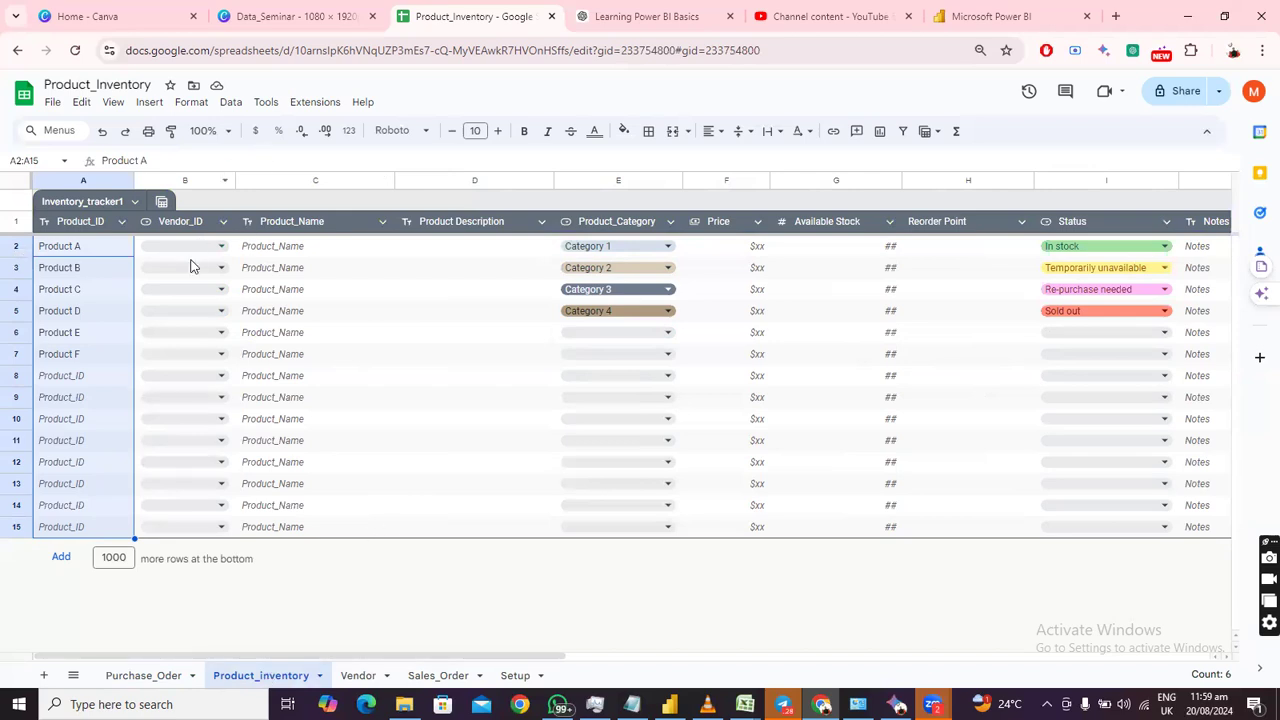
left_click(221, 246)
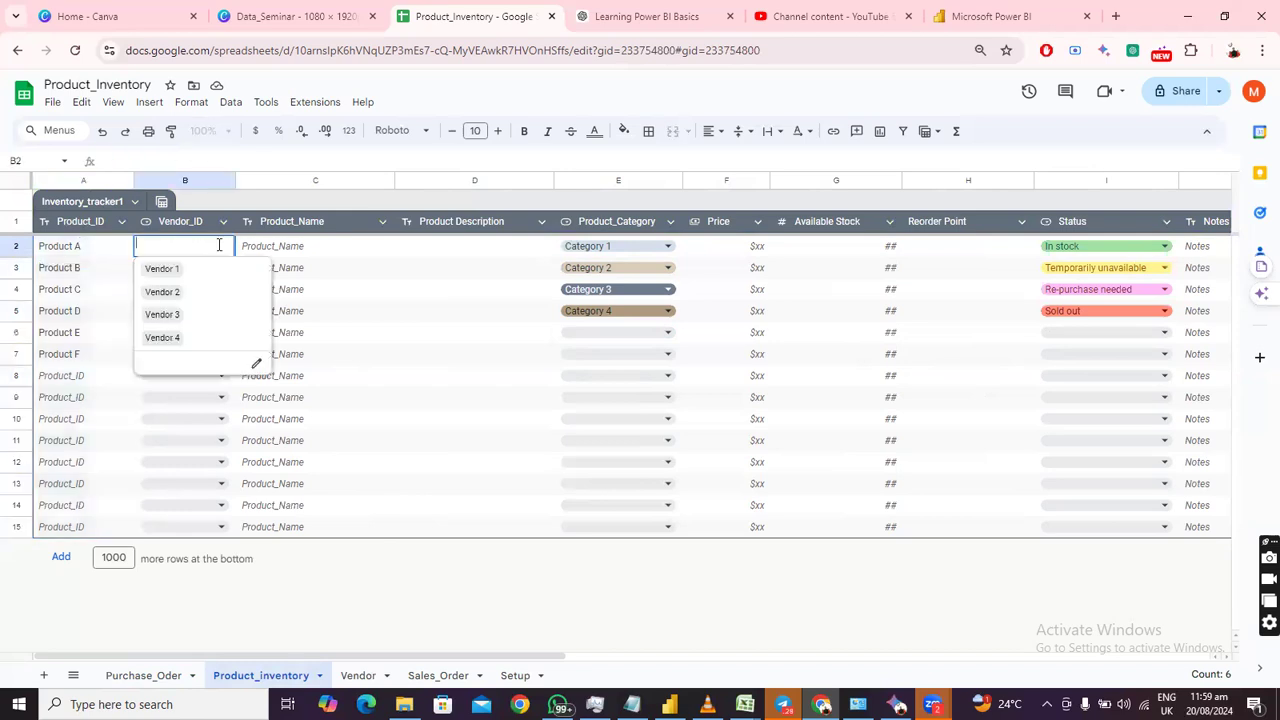
left_click(171, 274)
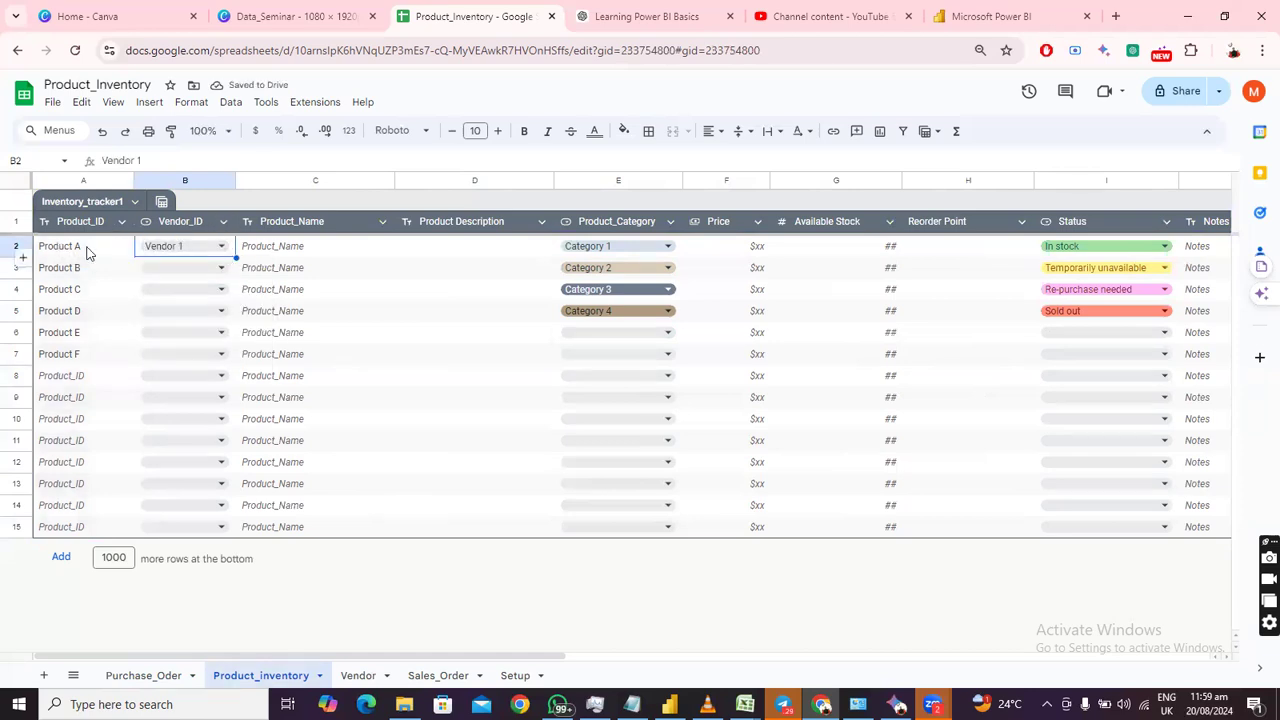
Go through Product A's name, description, stock and reorder point fields and set its Status to Re-purchase needed.
left_click(305, 247)
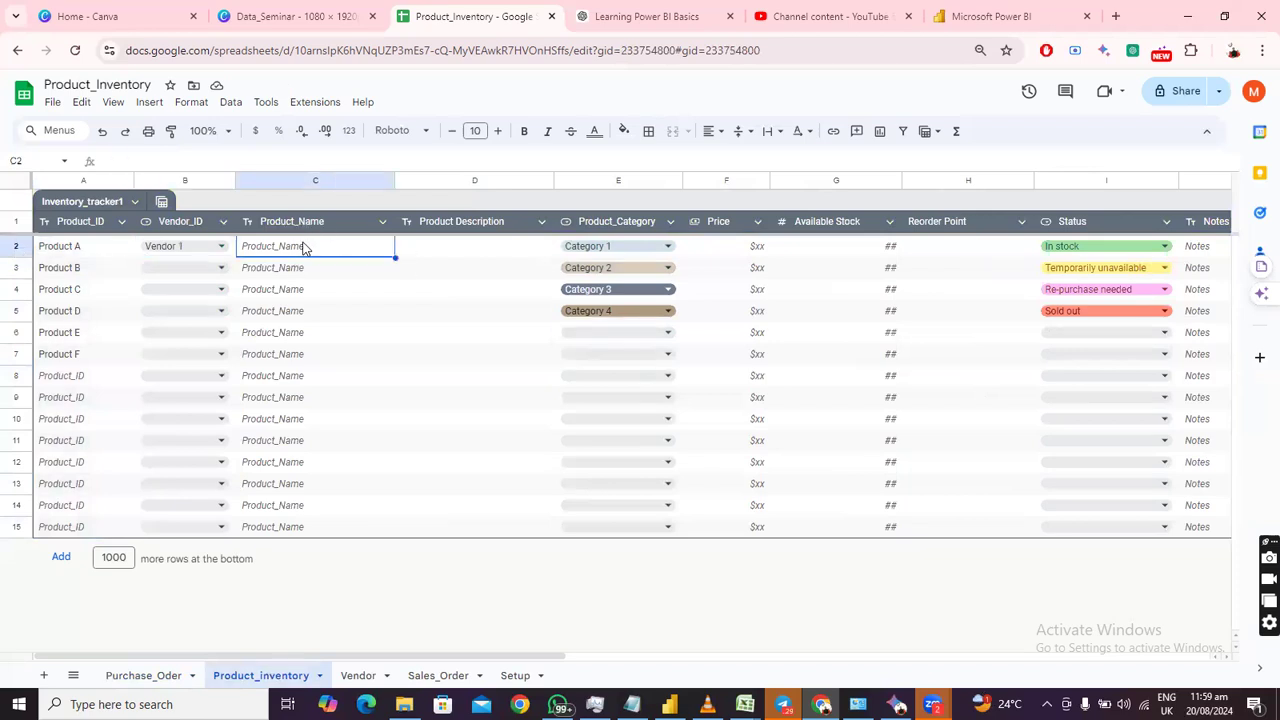
left_click(466, 246)
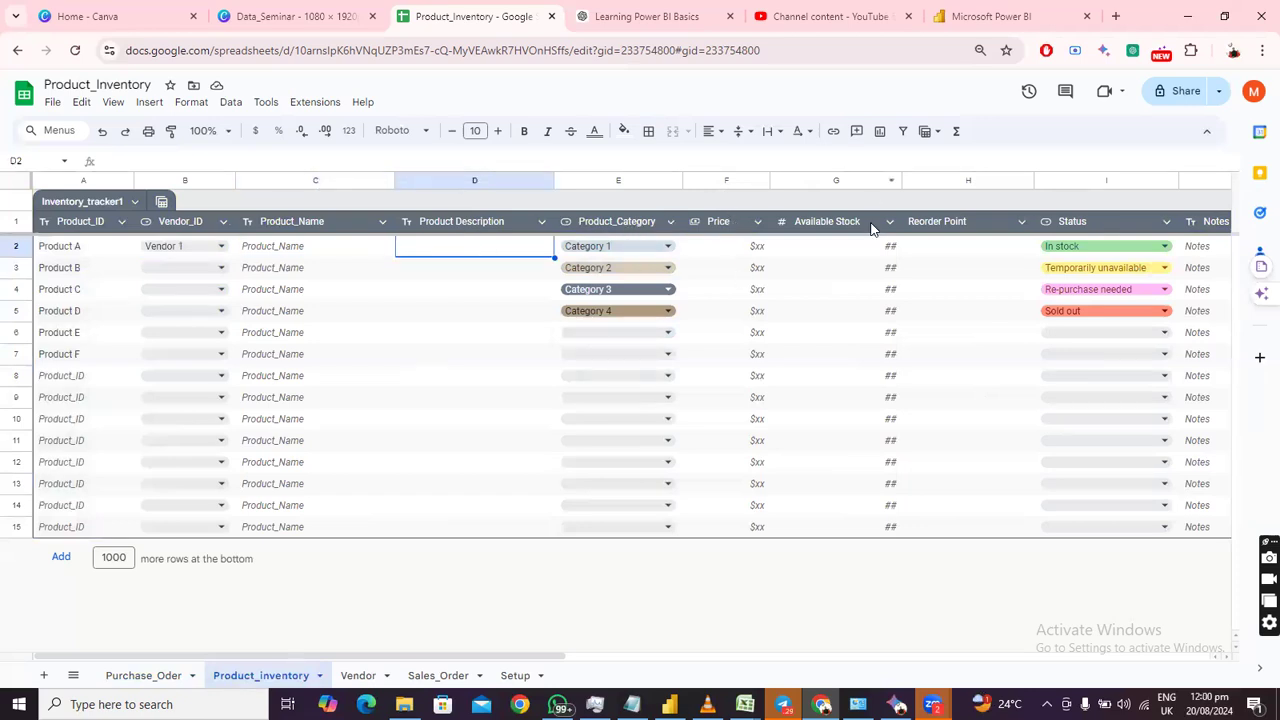
left_click(858, 251)
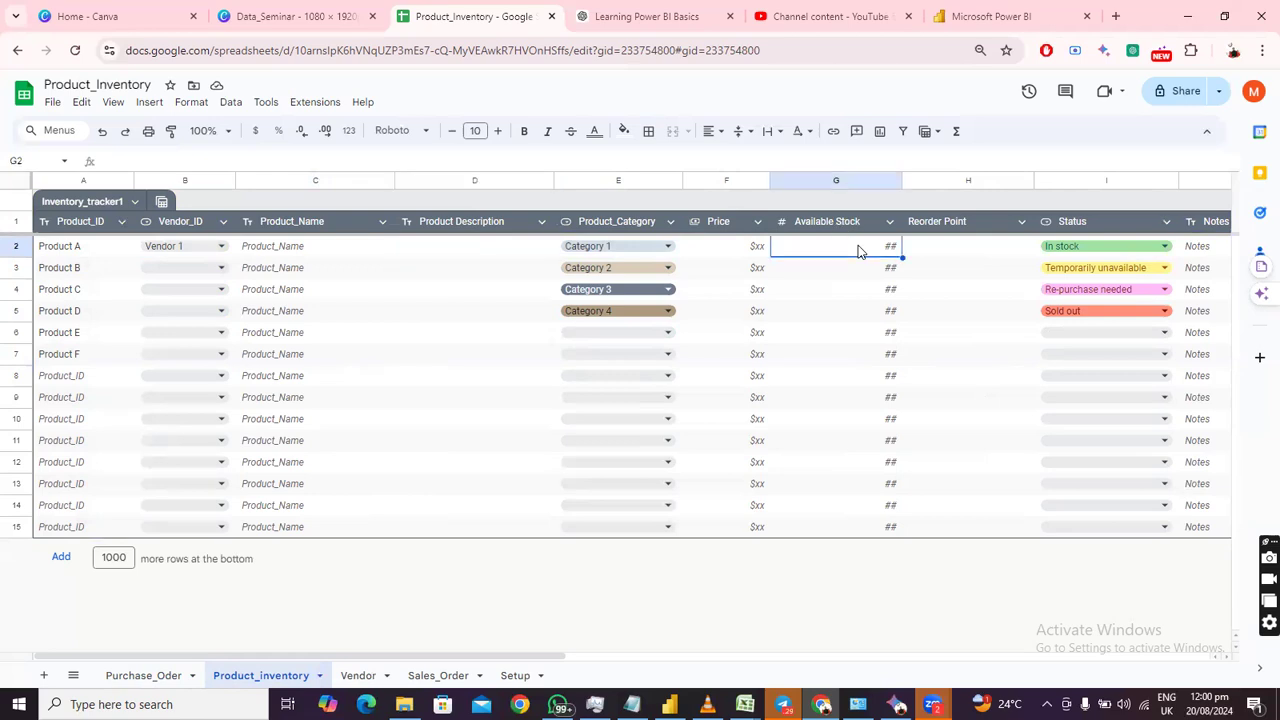
left_click(952, 253)
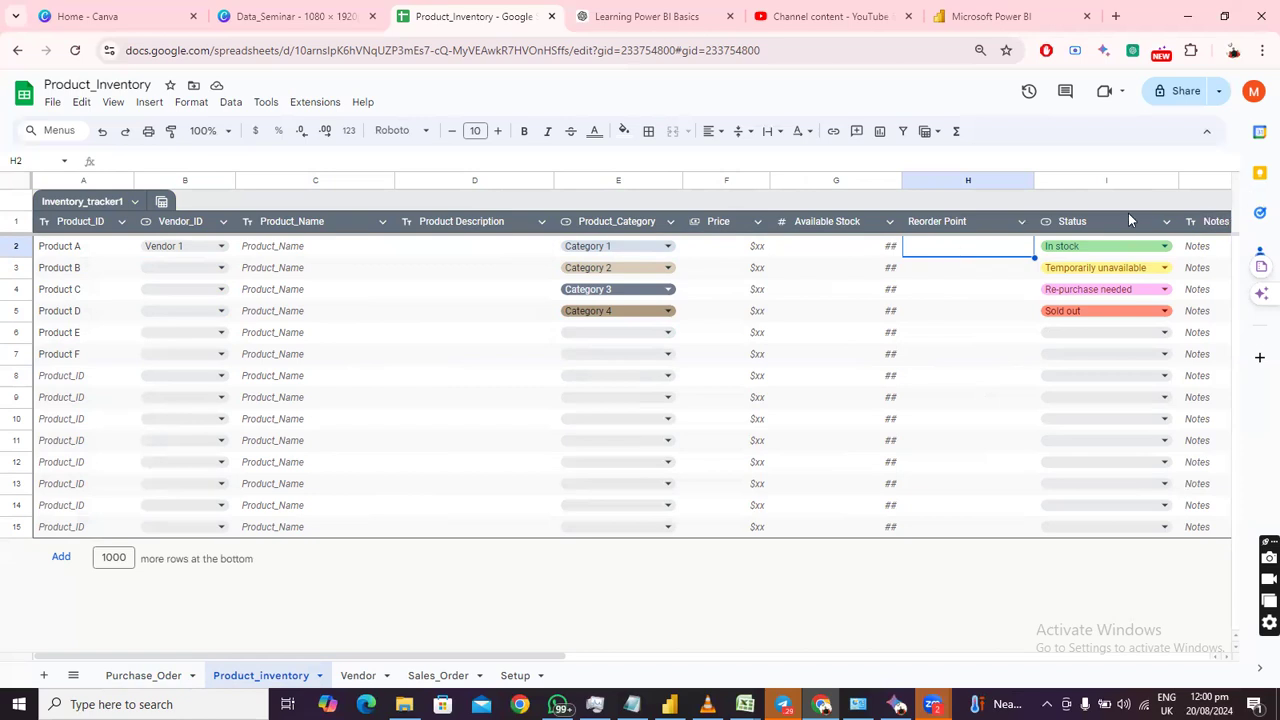
left_click(1166, 249)
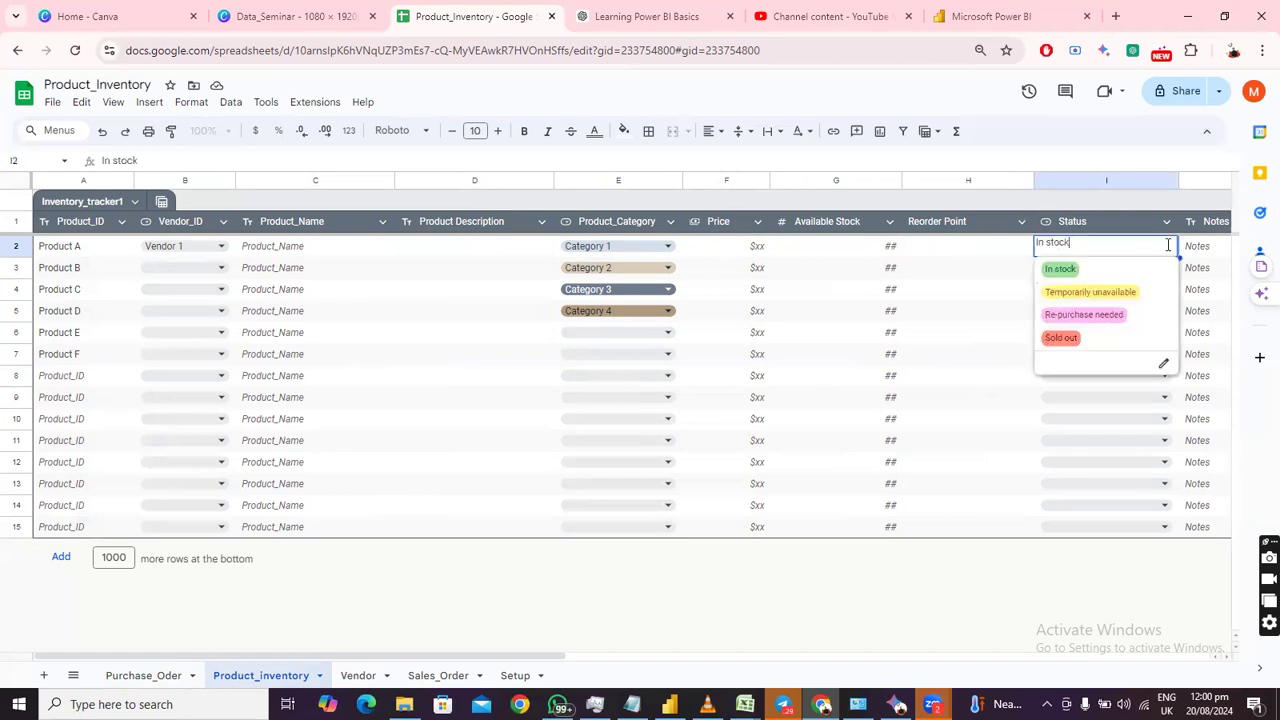
left_click(1091, 316)
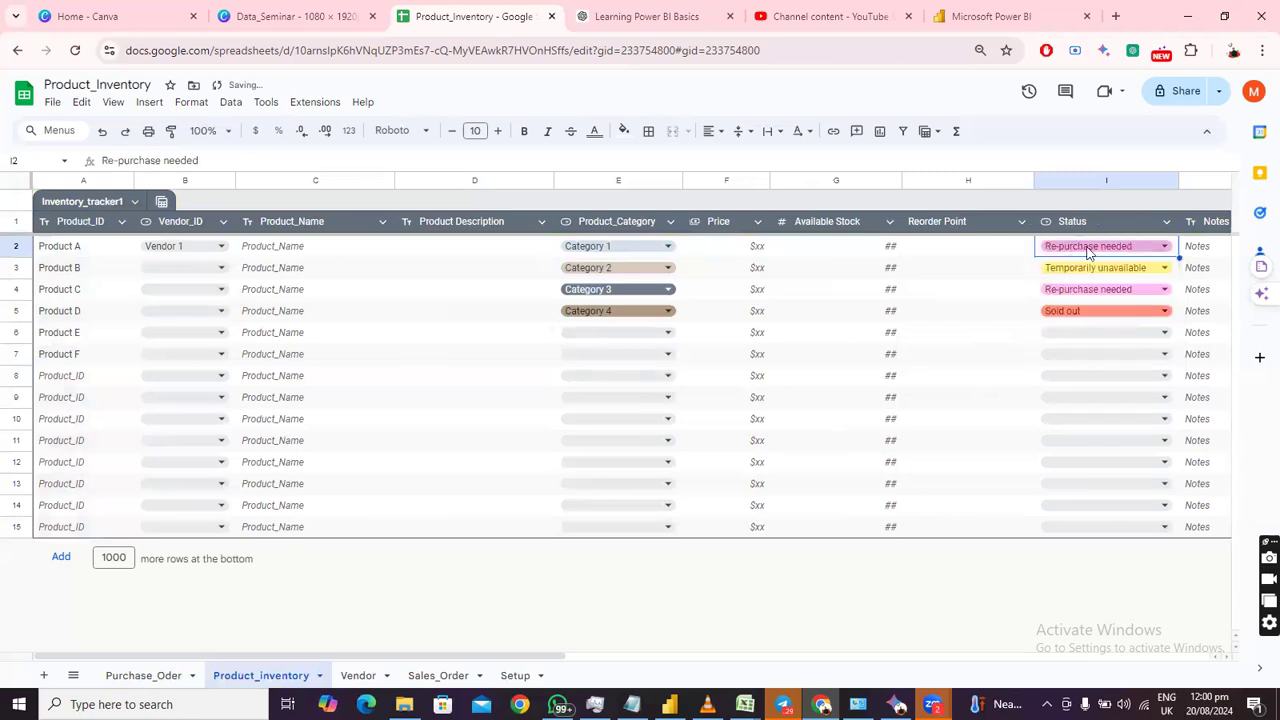
left_click(925, 250)
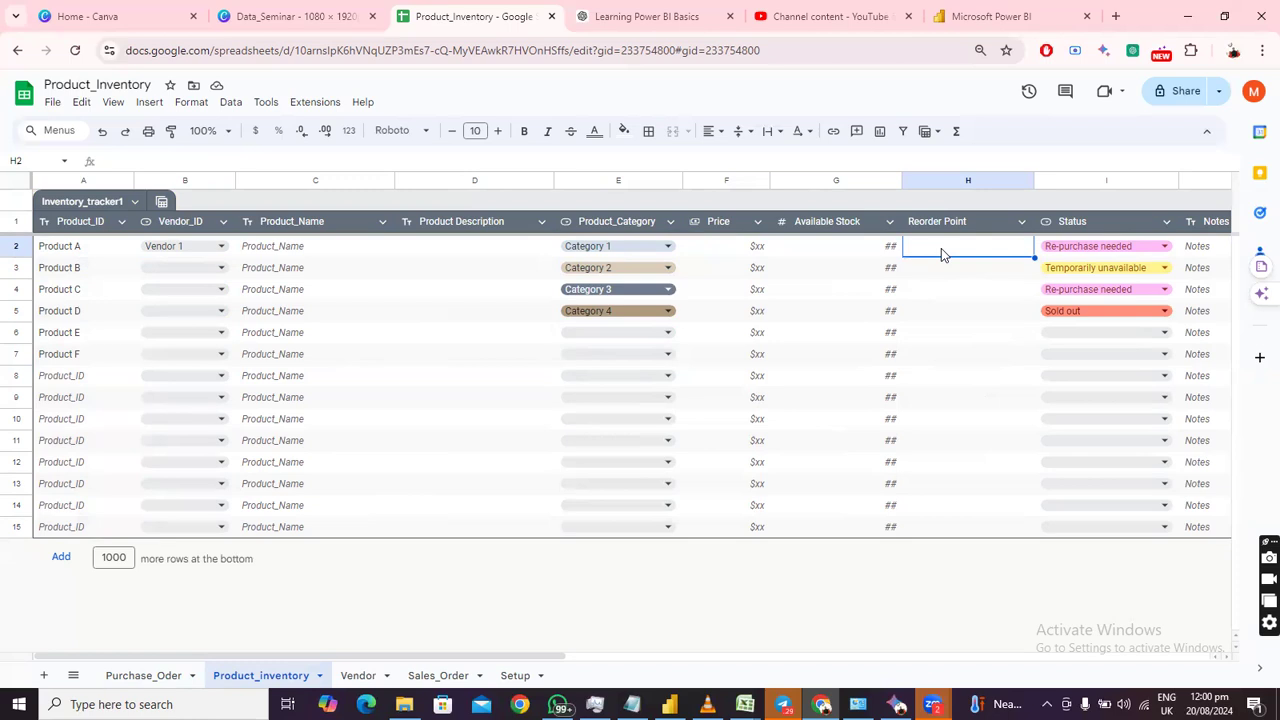
left_click(1133, 256)
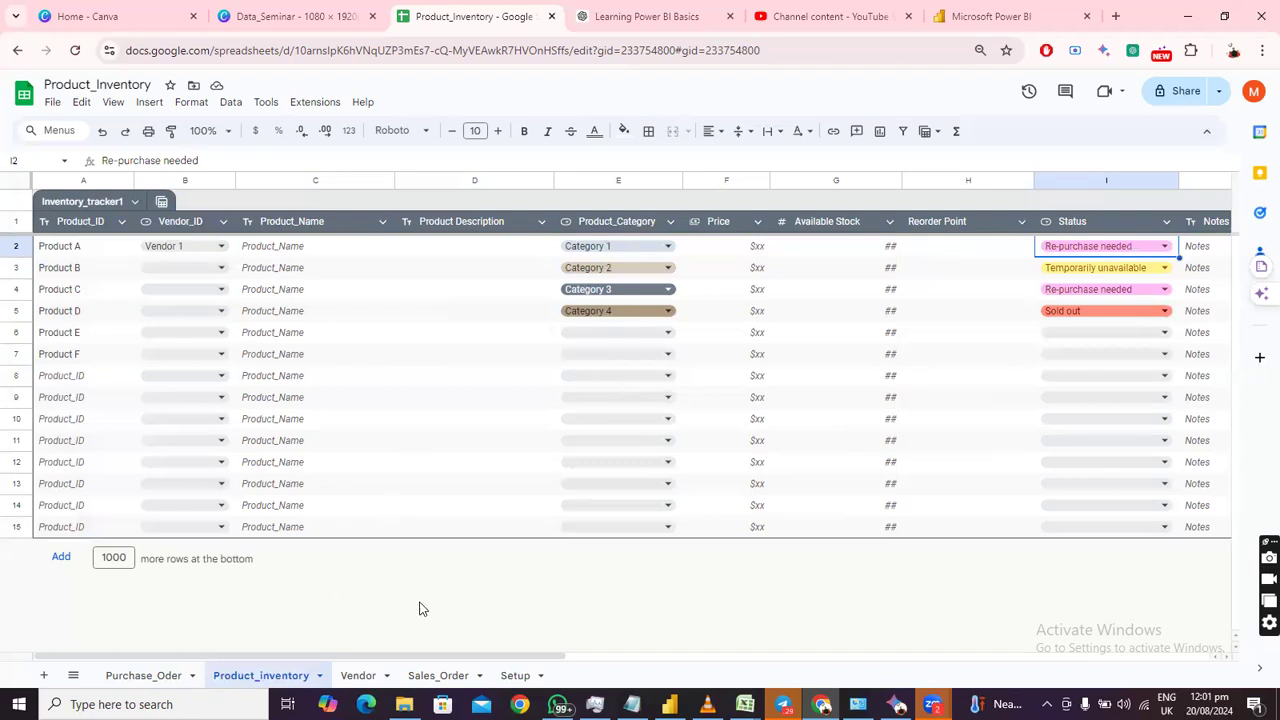
Examine the Sales_Order sheet, the Status choices for Product B on Product_inventory, and the Vendor sheet.
left_click(446, 676)
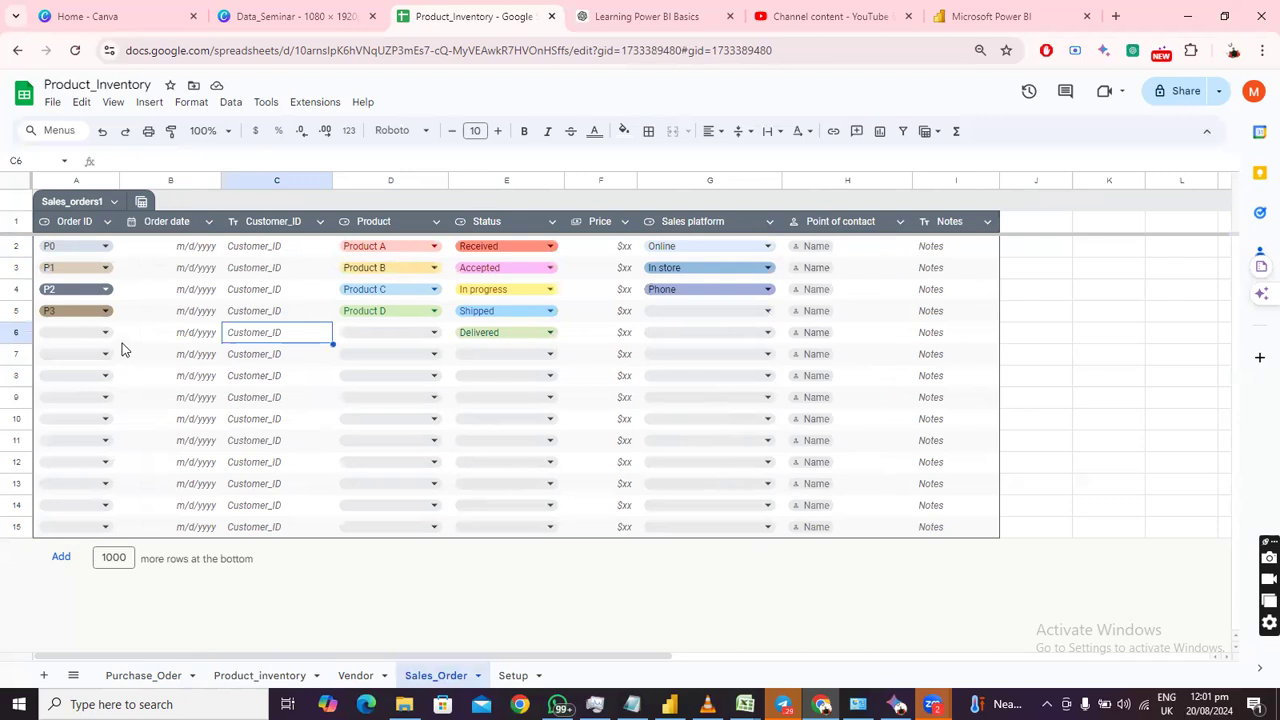
left_click(262, 677)
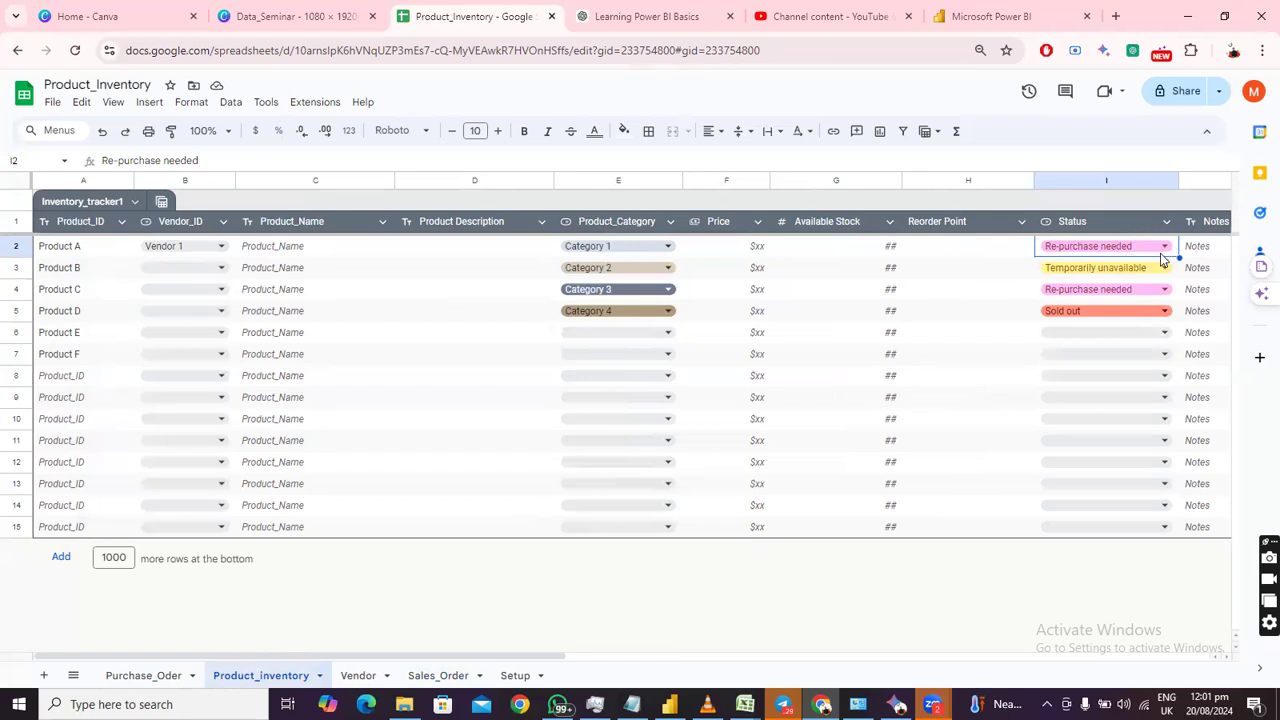
left_click(1109, 273)
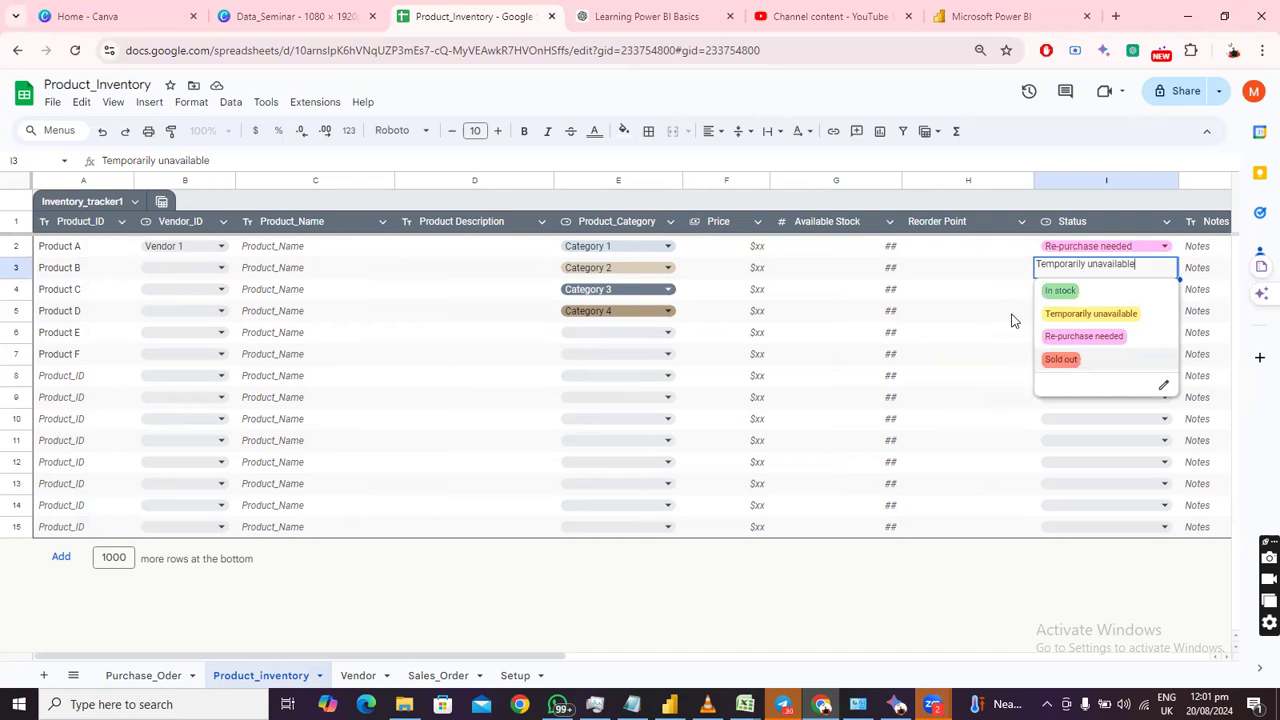
left_click(981, 315)
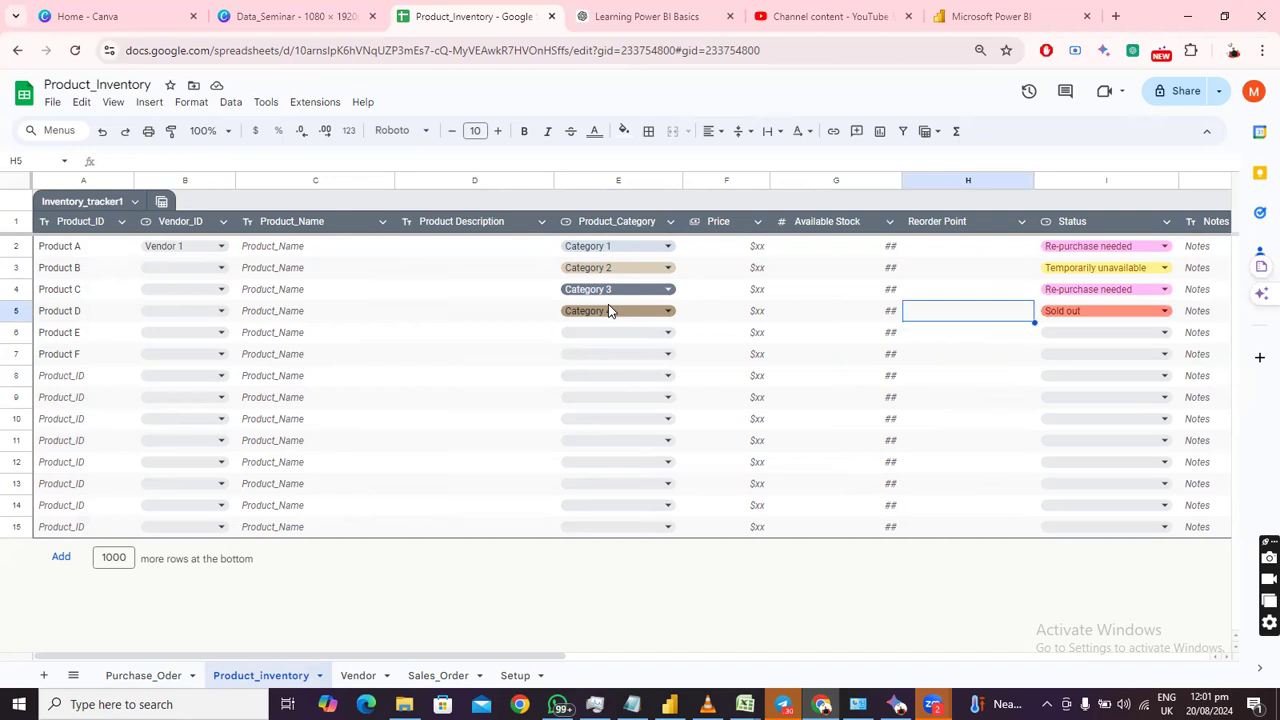
left_click(358, 676)
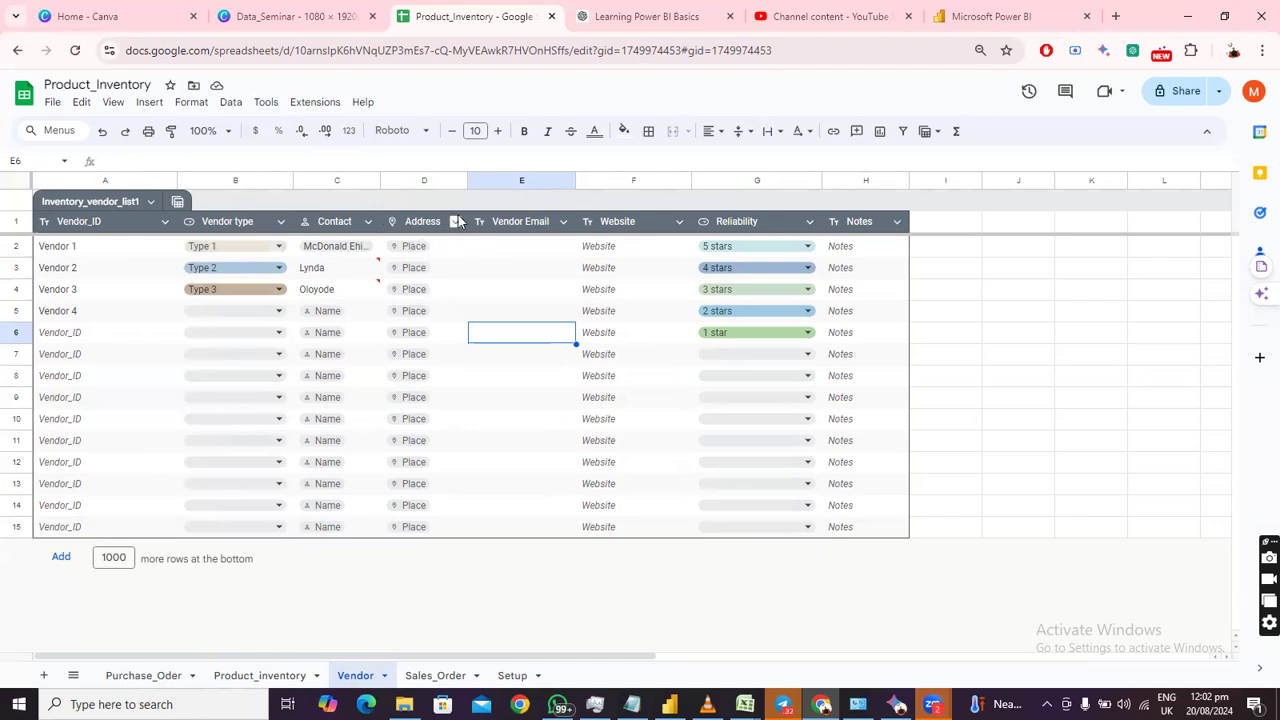
Insert a column headed Whatsapp No directly after Contact on the Vendor sheet and widen it so the header fits on one line.
right_click(338, 181)
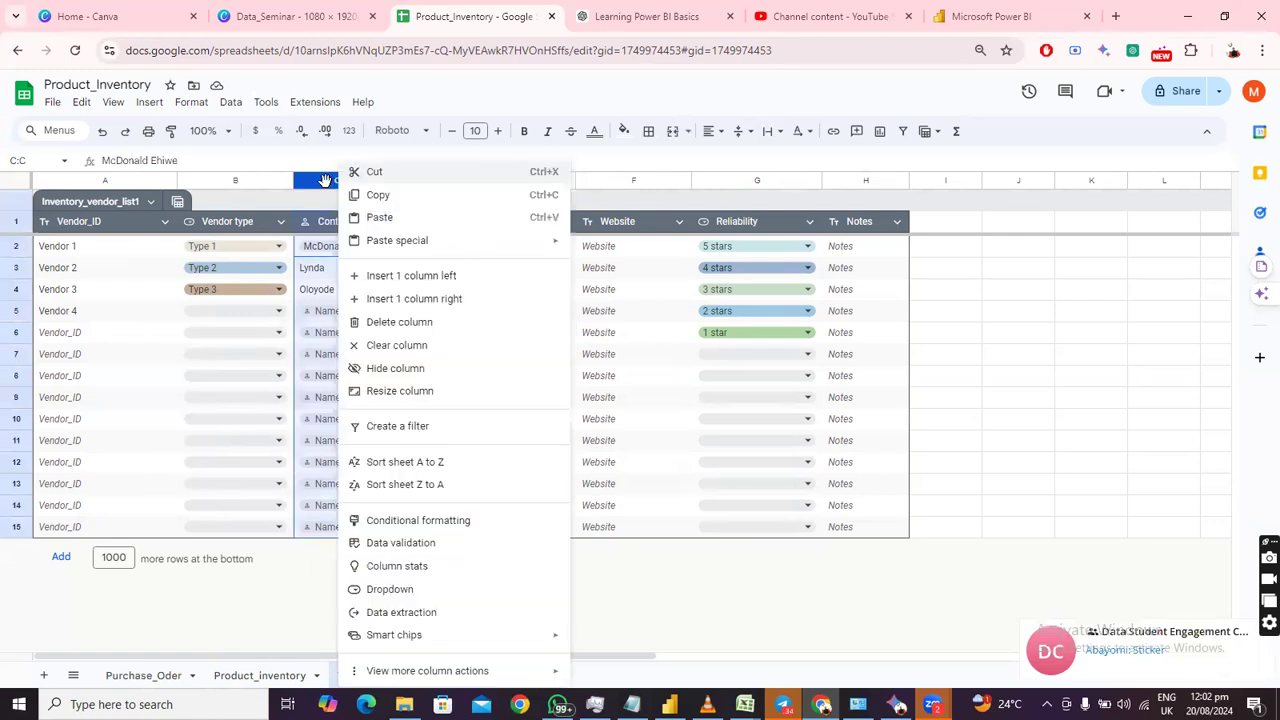
left_click(453, 301)
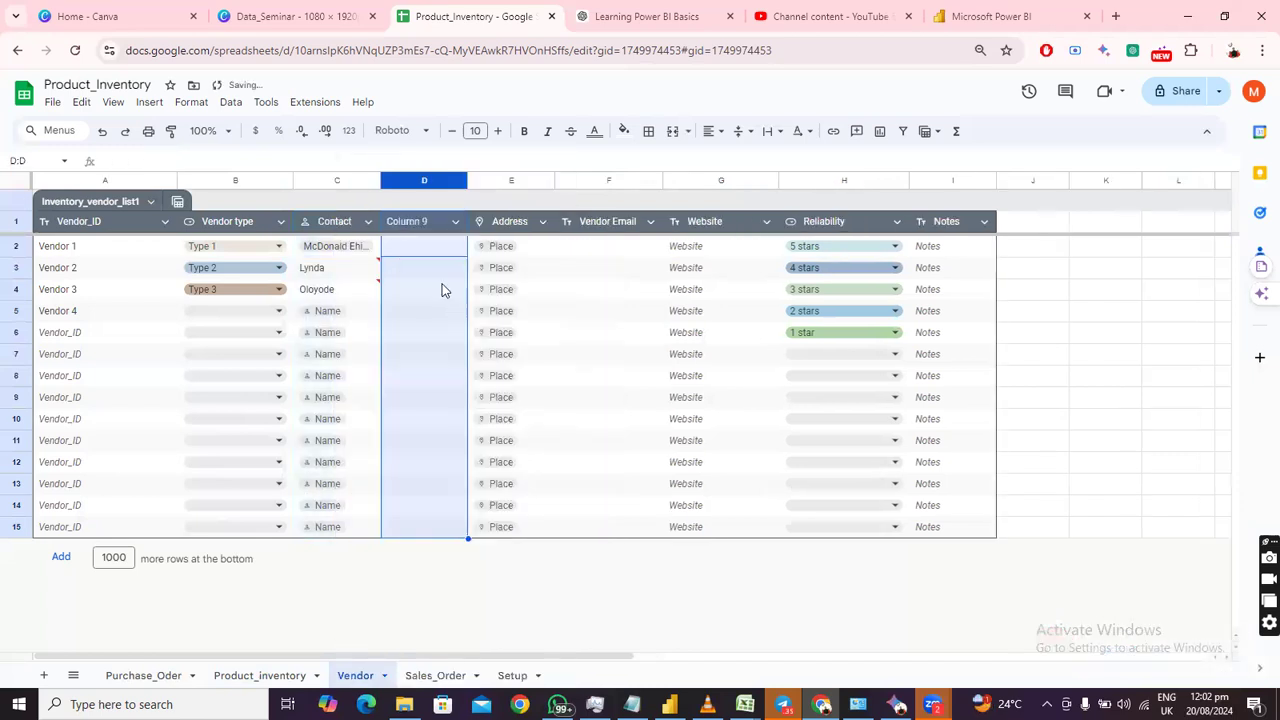
double_click(416, 219)
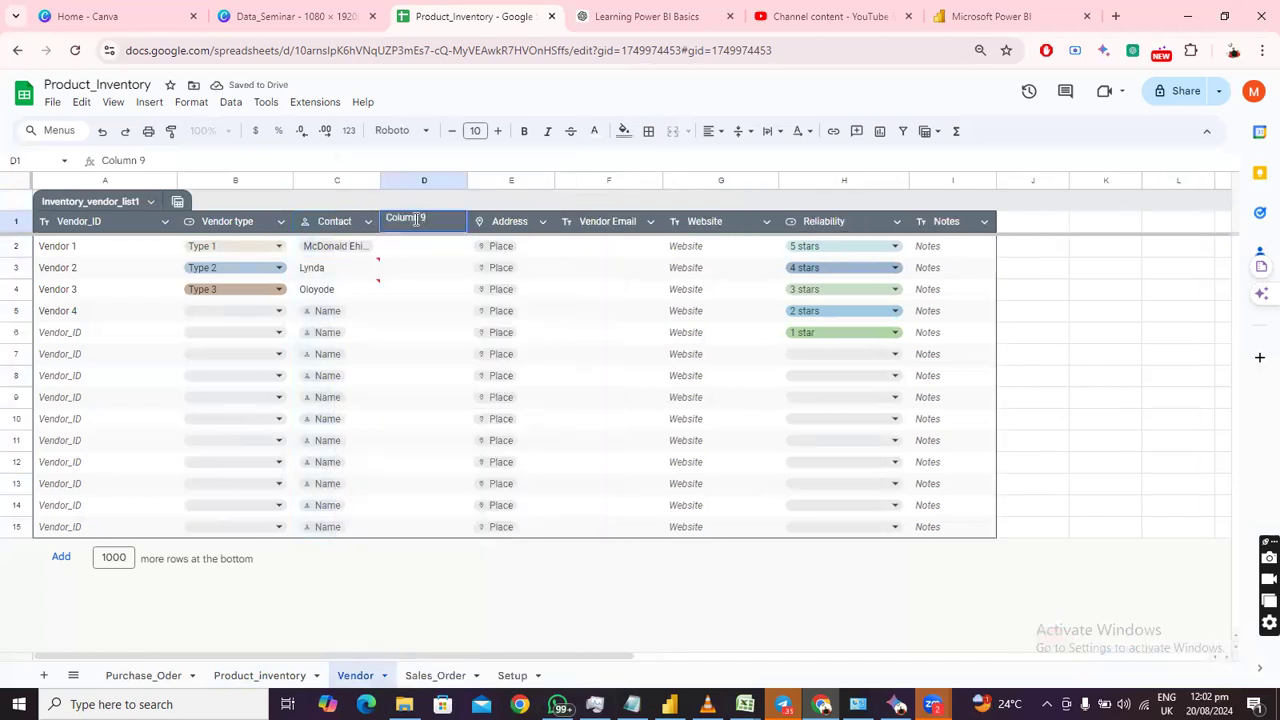
key("ctrl+a")
type("Whatsapp")
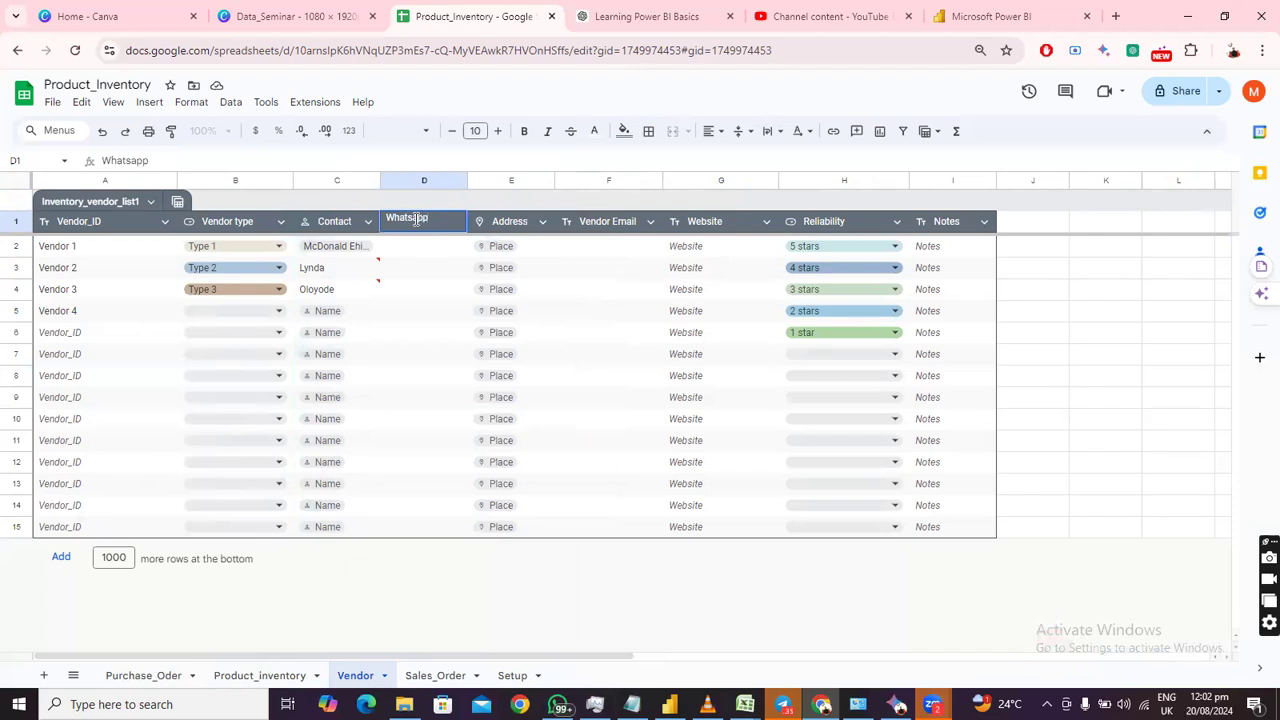
type(" No")
key("Return")
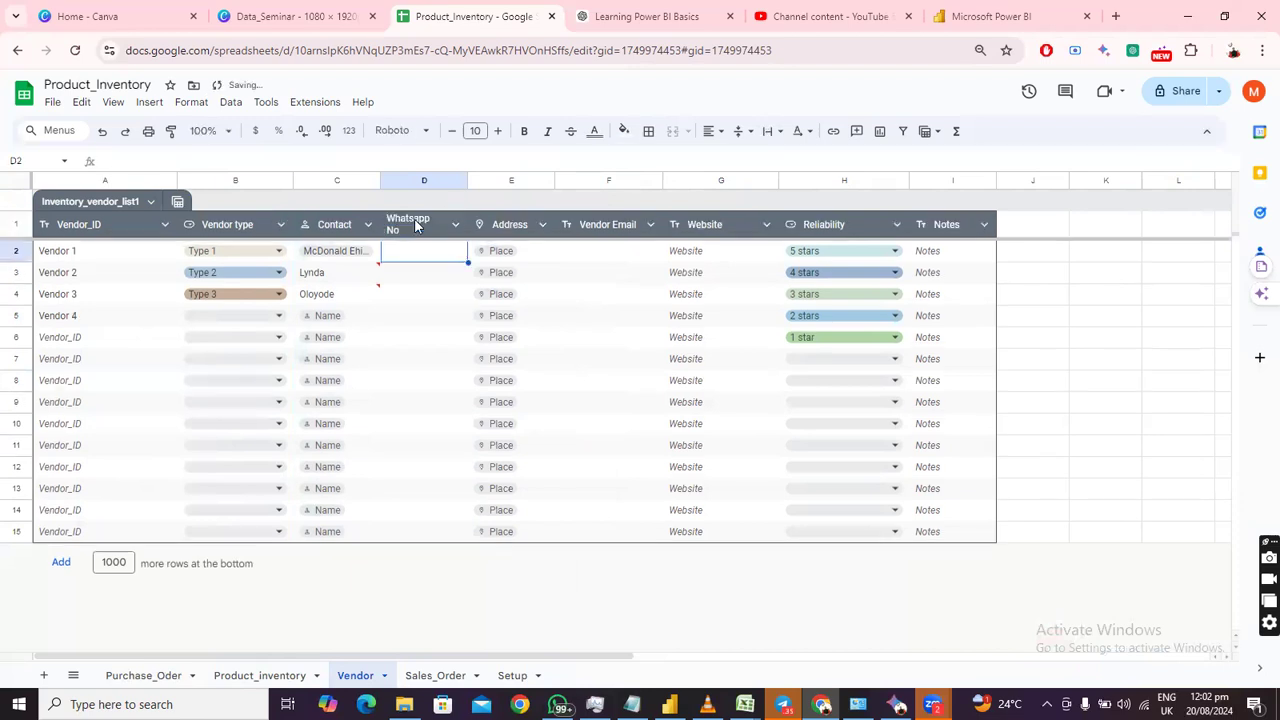
left_click_drag(470, 176, 498, 177)
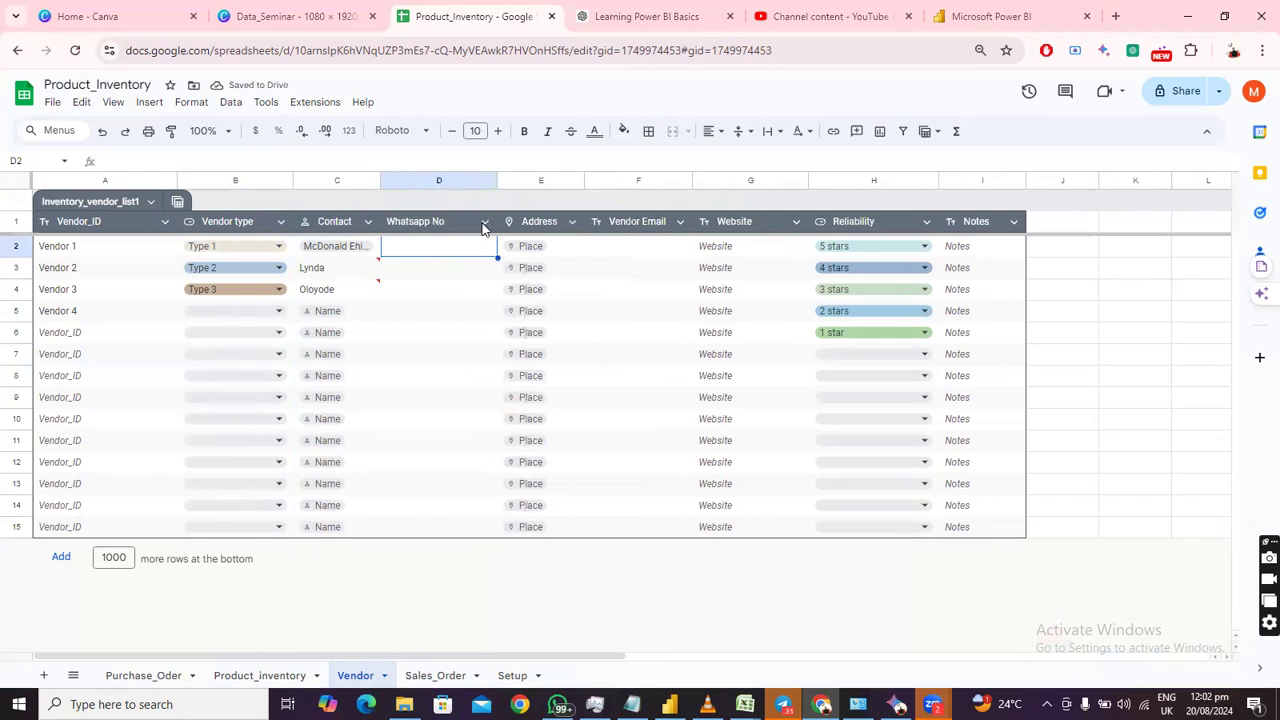
Set the column type of Whatsapp No to Checkbox.
left_click(485, 221)
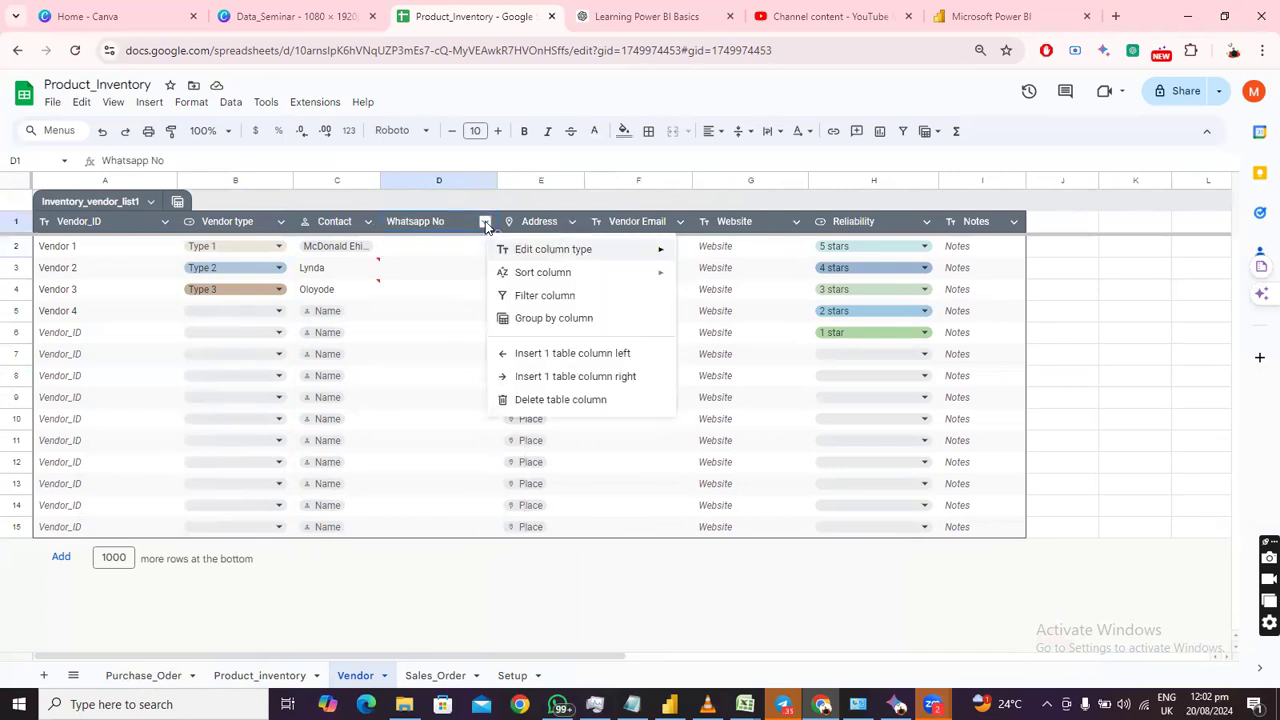
mouse_move(530, 253)
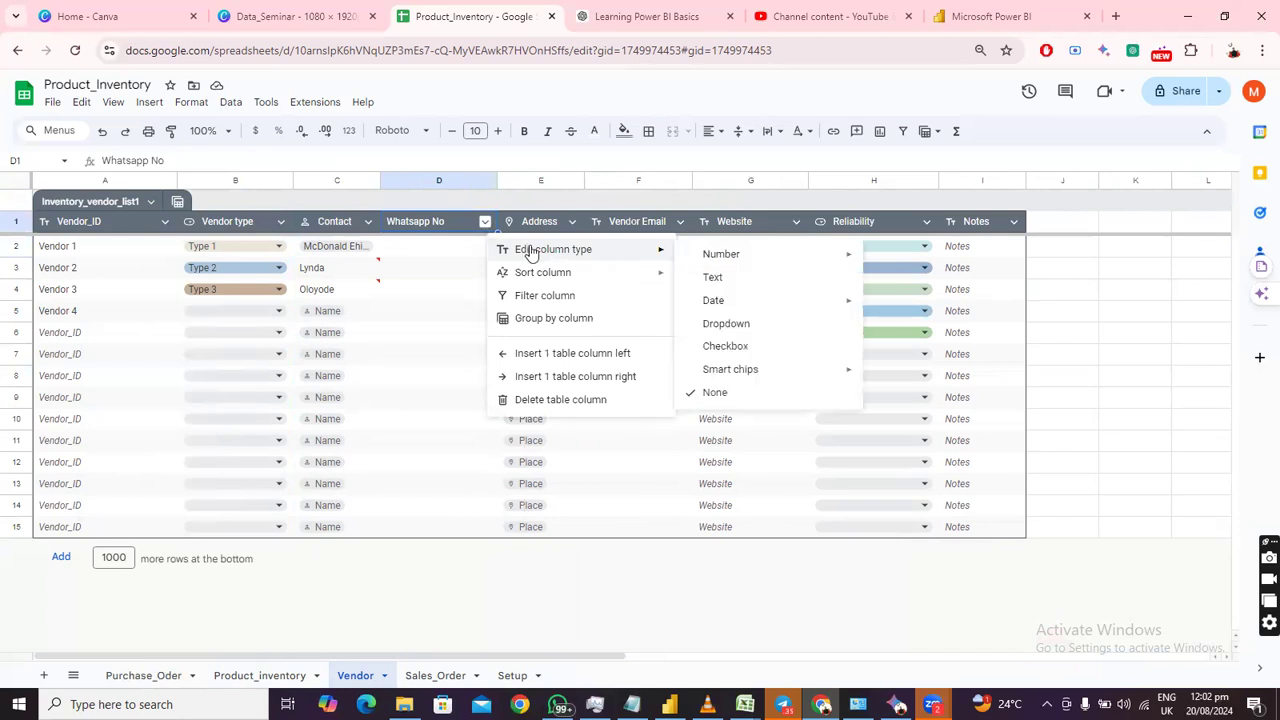
mouse_move(747, 258)
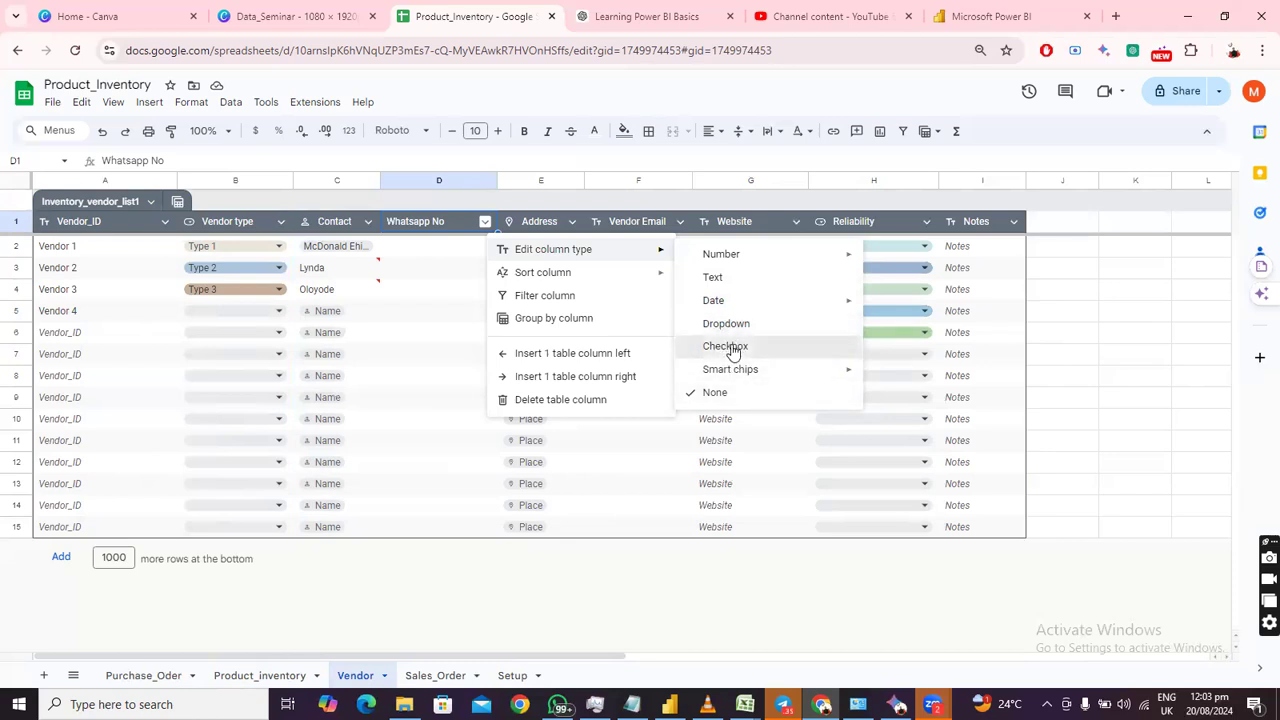
left_click(732, 349)
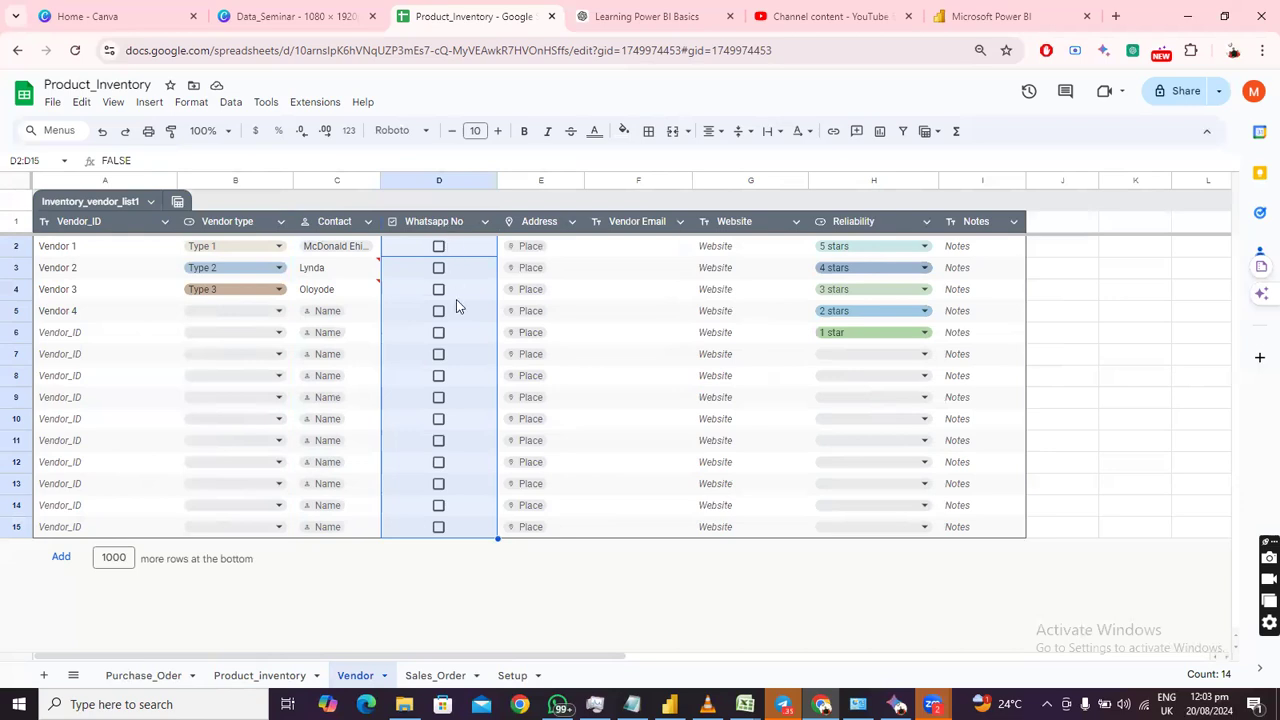
Set the Whatsapp No column type to Number and clear the leftover FALSE values from its rows.
left_click(484, 222)
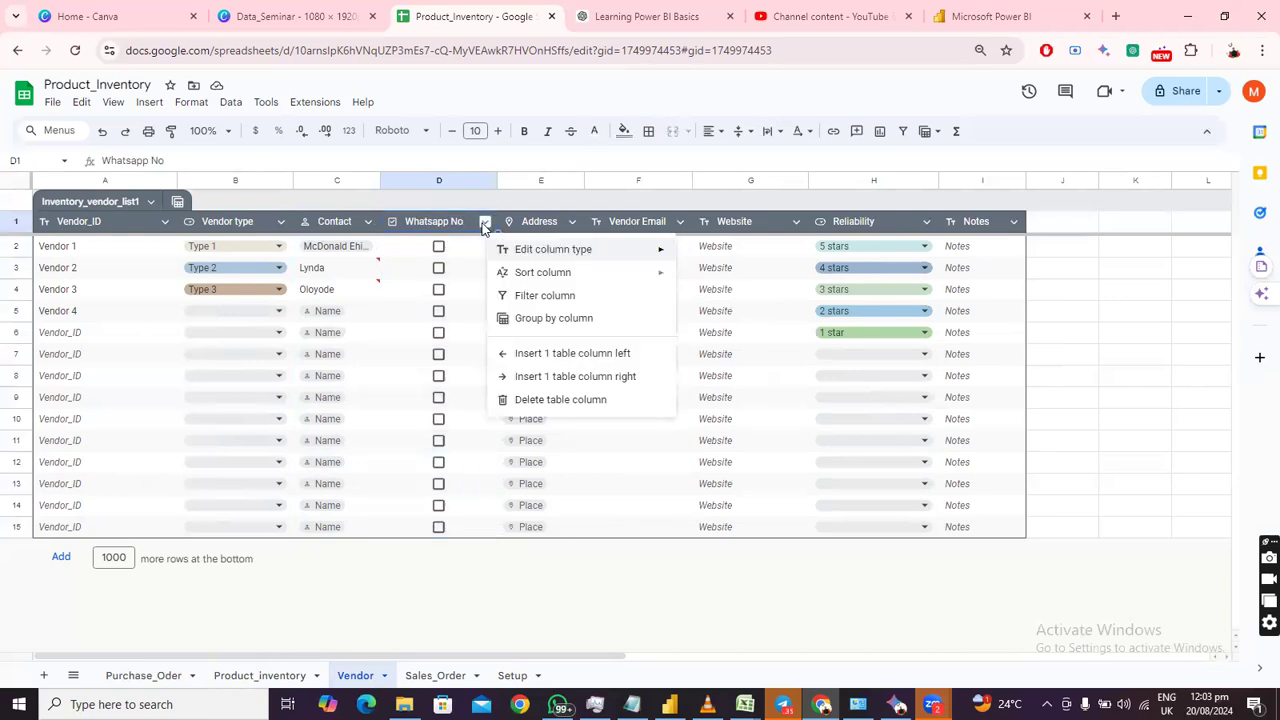
mouse_move(587, 258)
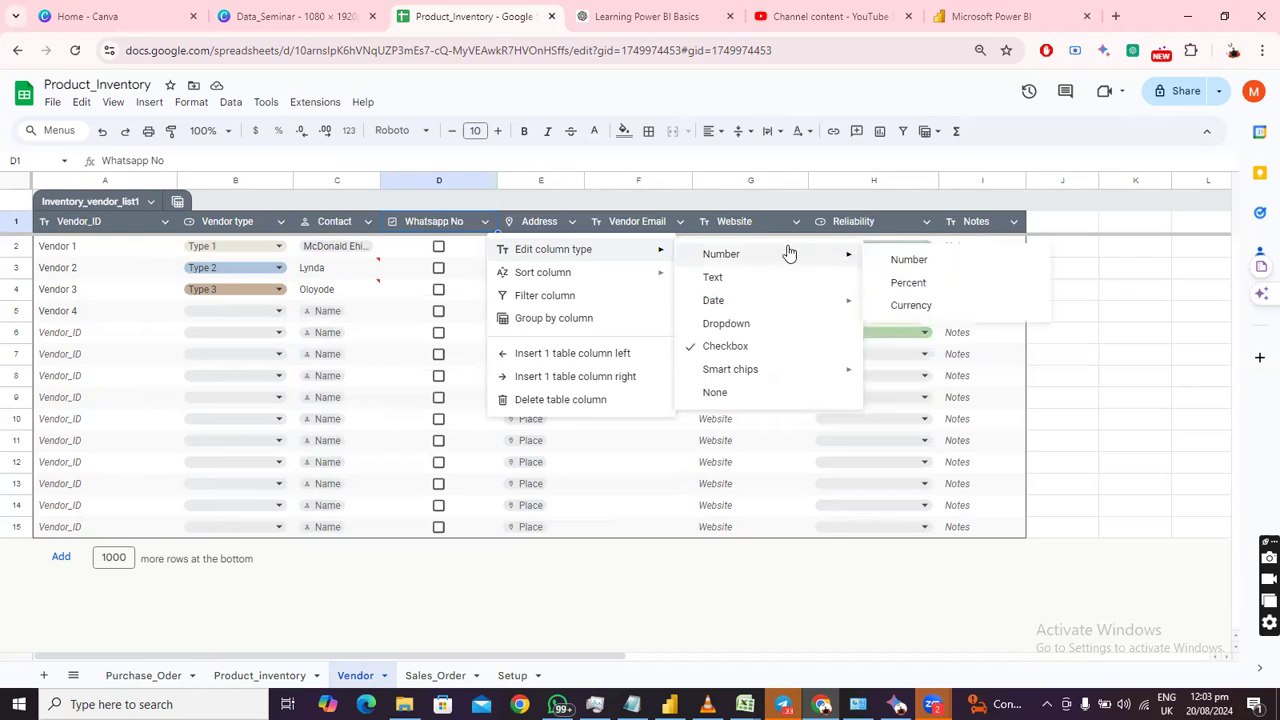
left_click(935, 263)
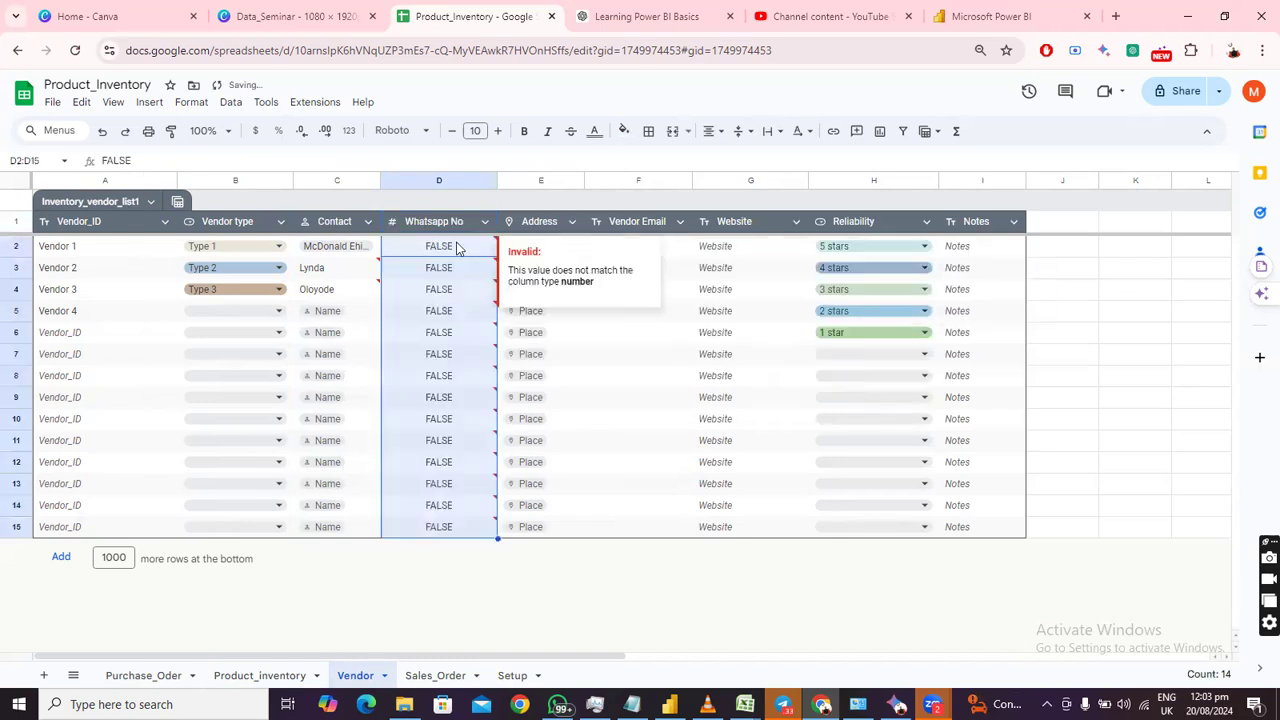
key("Delete")
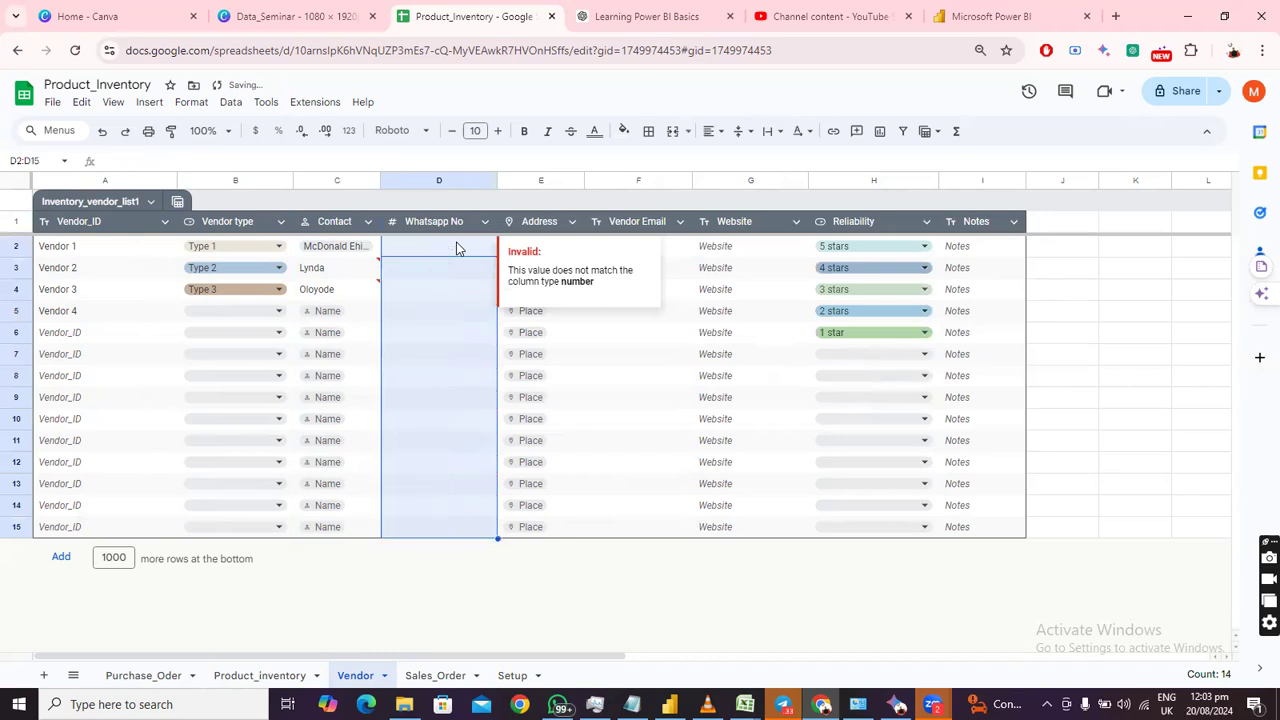
left_click(449, 290)
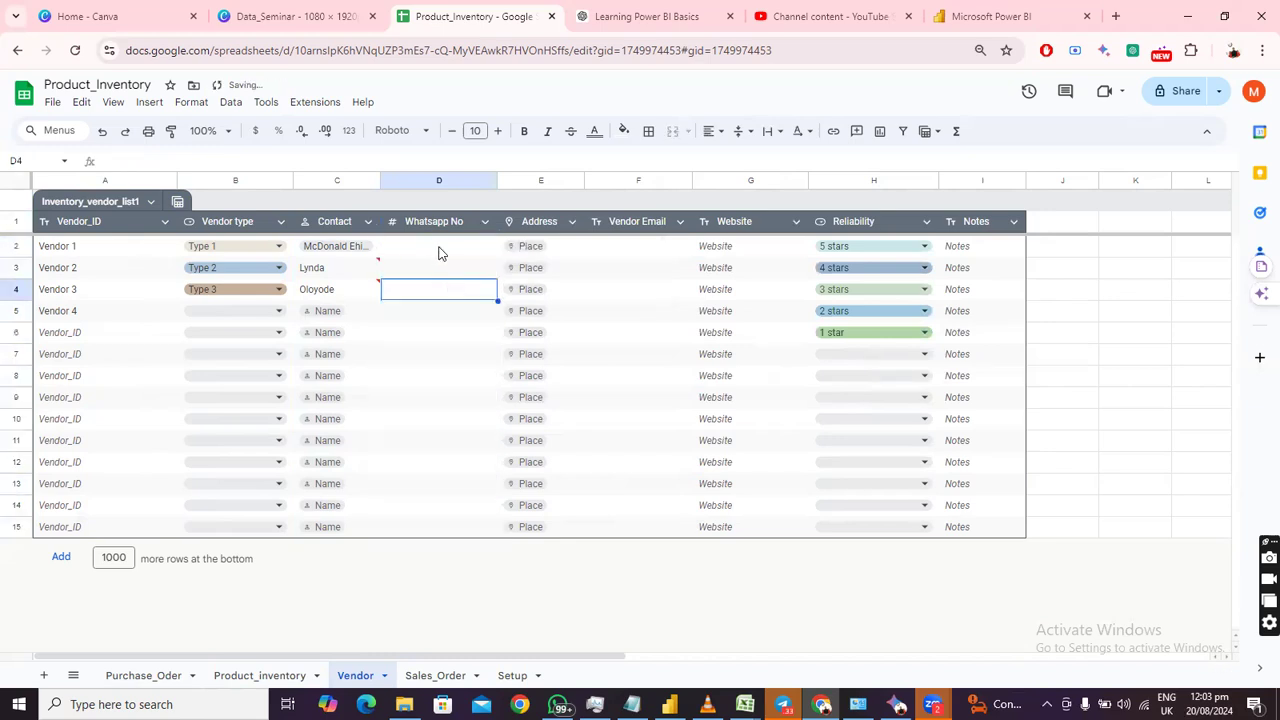
left_click(442, 252)
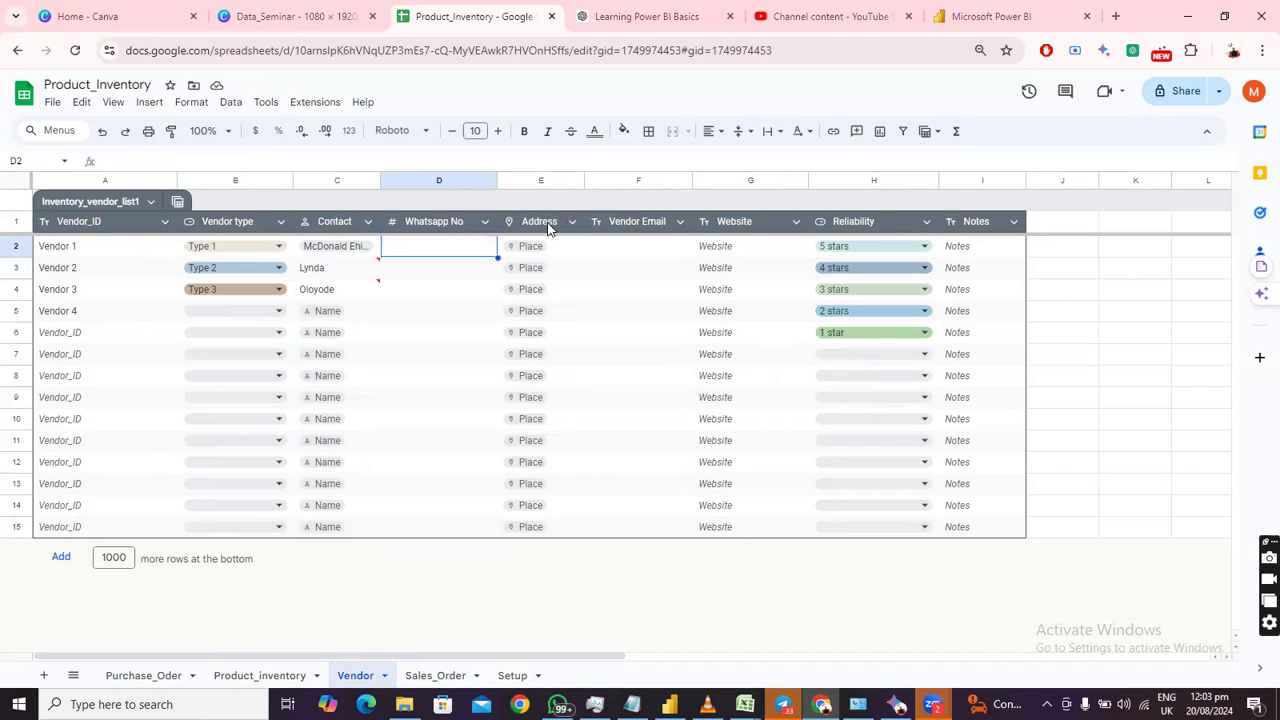
Go through the Vendor Email and Website columns and the Reliability choices for Vendor 1.
left_click(633, 226)
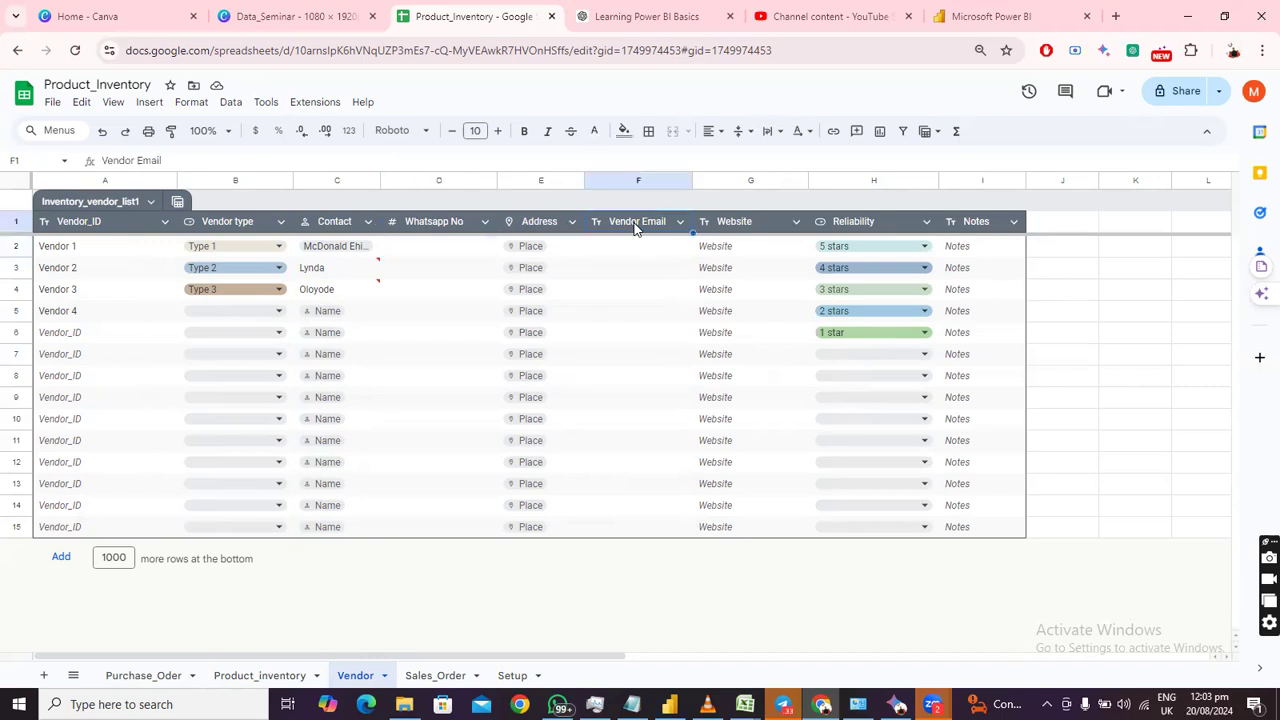
left_click(770, 230)
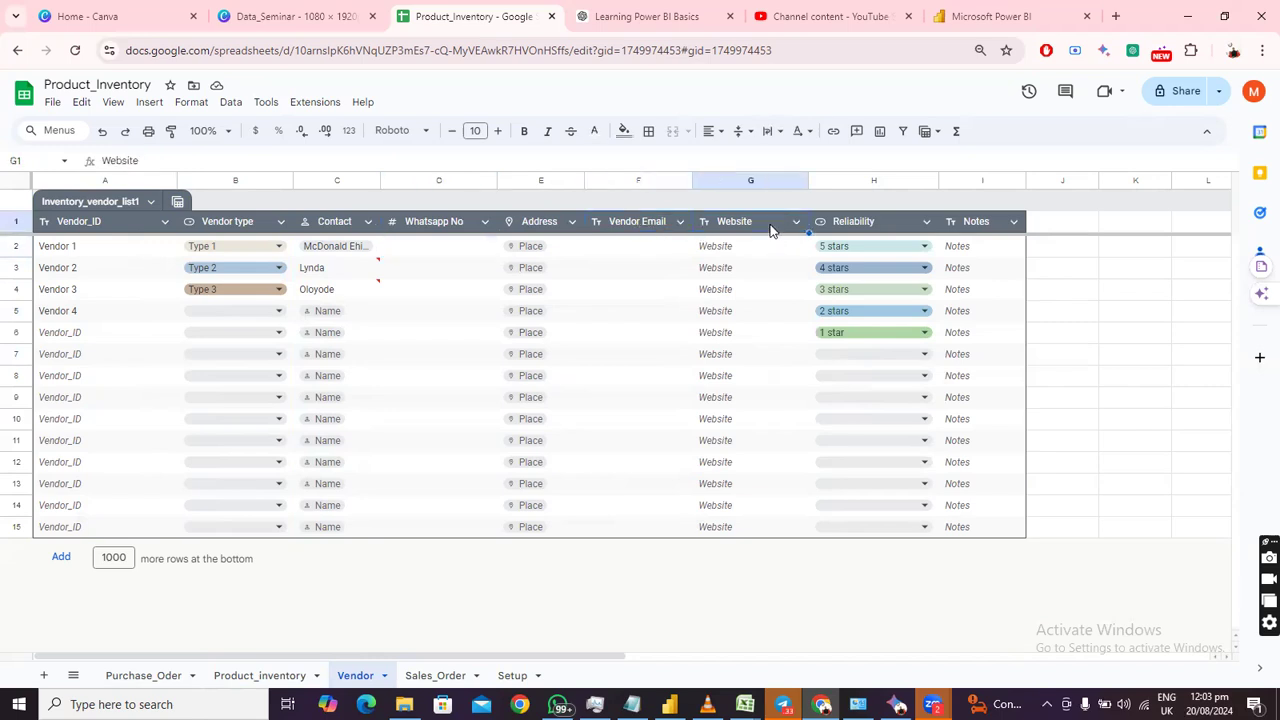
left_click(924, 247)
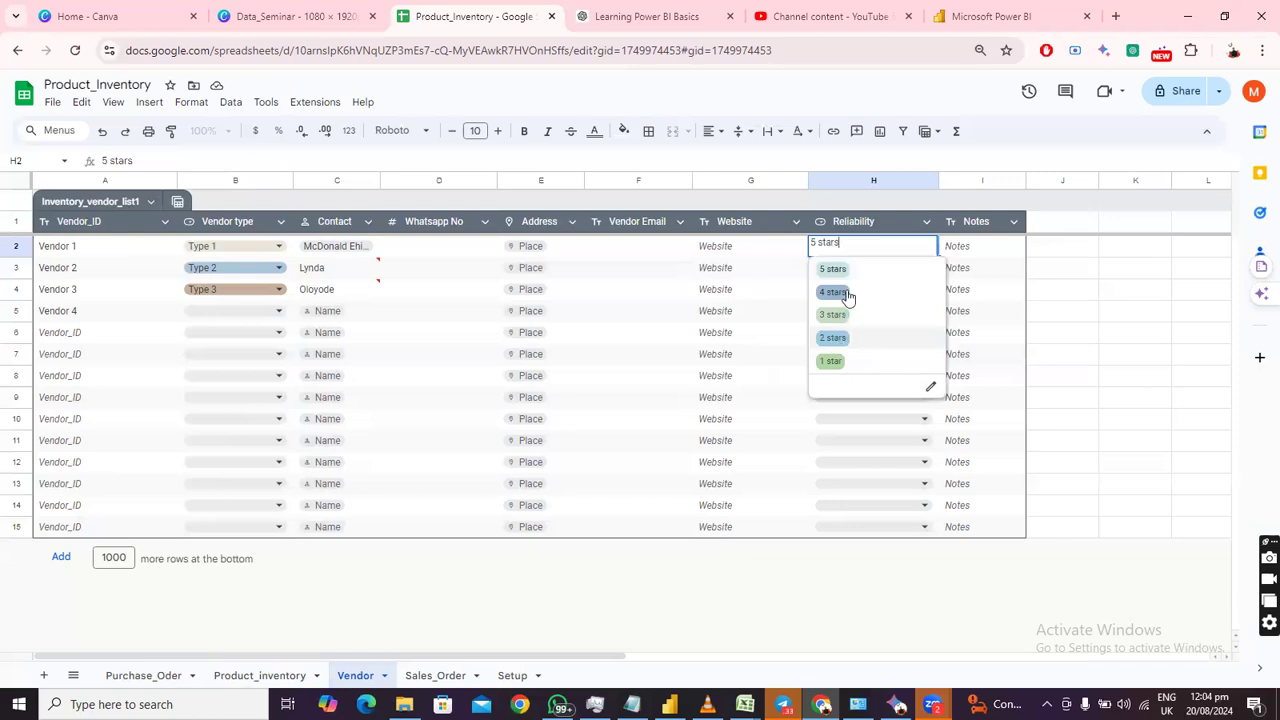
left_click(760, 253)
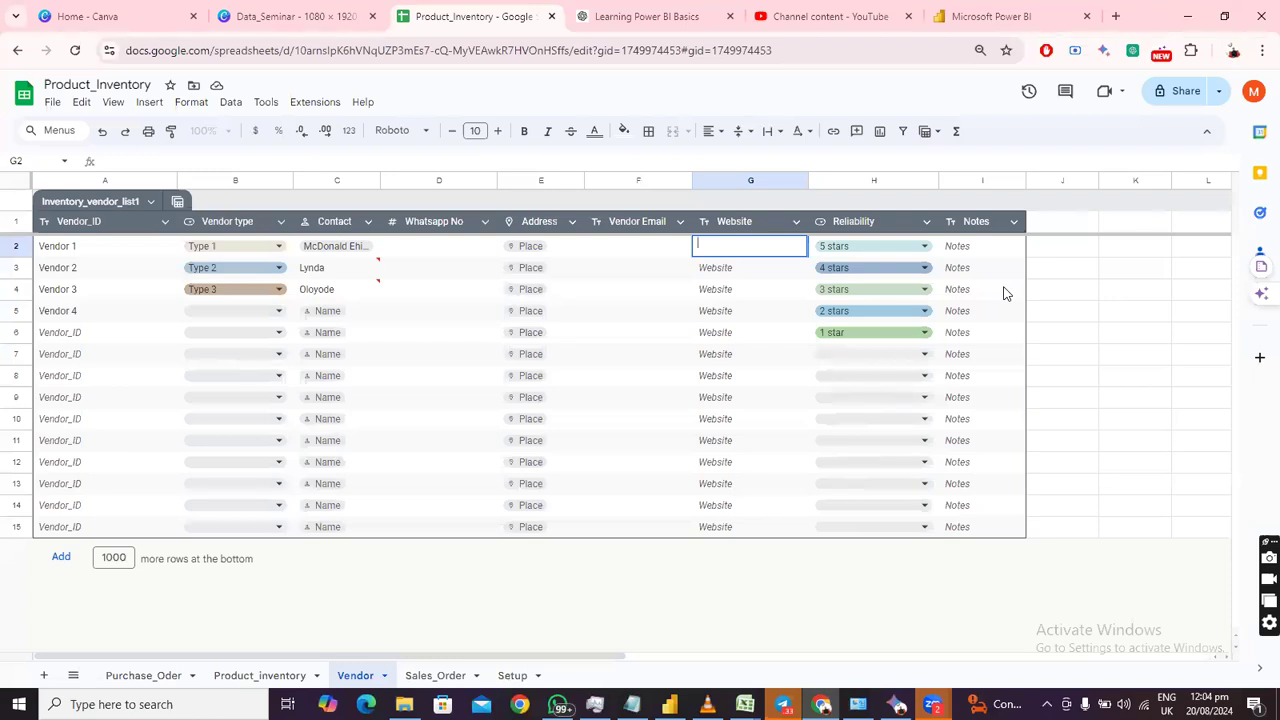
On the Sales_Order sheet, review the first record's Order ID choices, keep P0, and go through its Order date and Customer_ID fields.
left_click(435, 675)
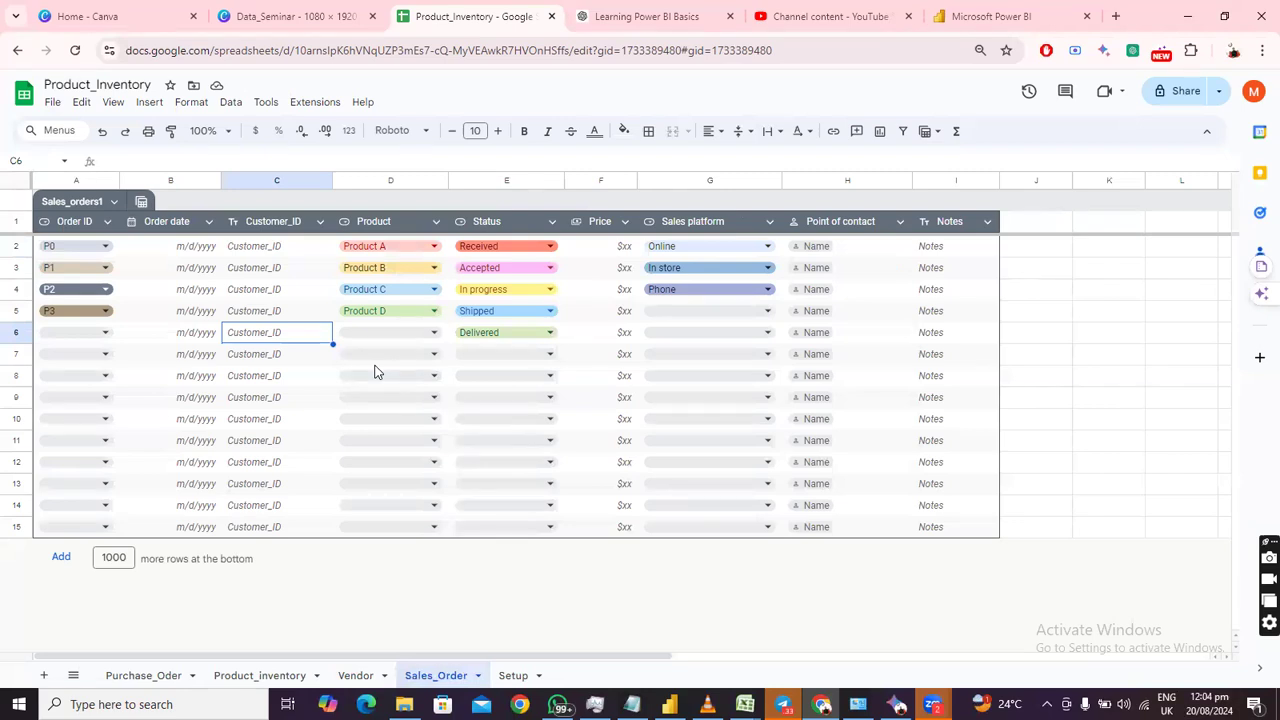
left_click(107, 251)
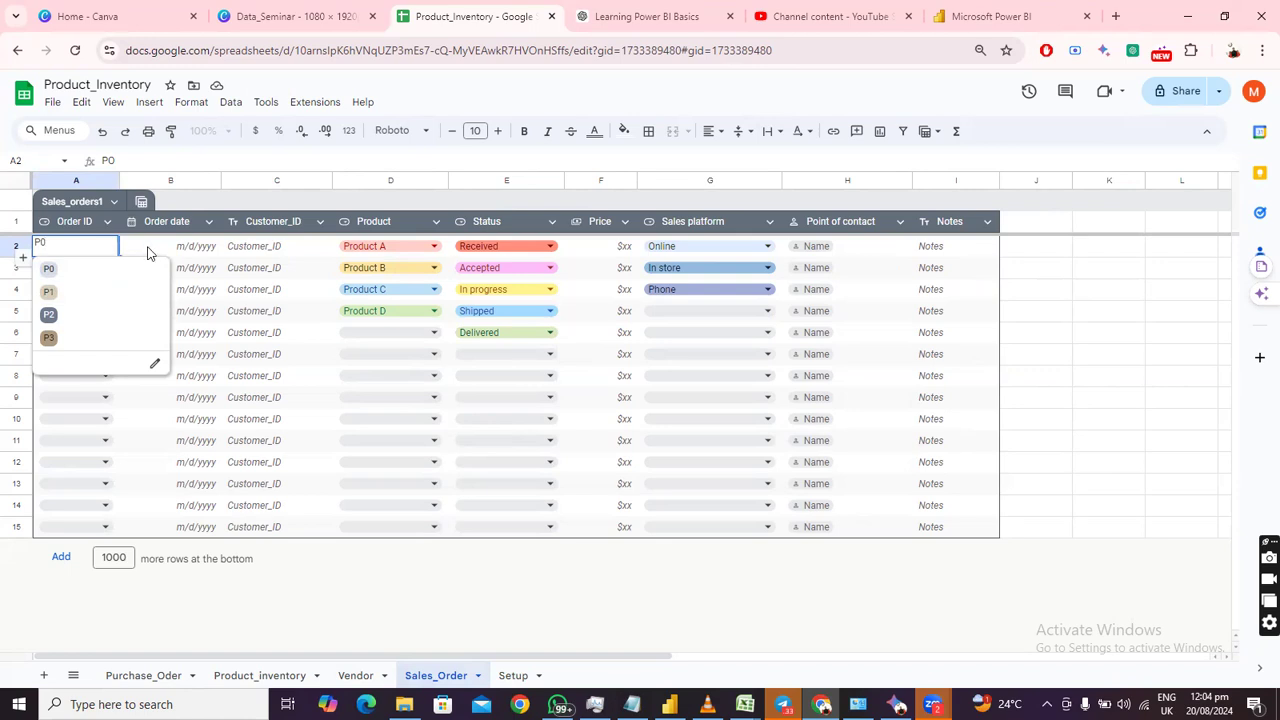
left_click(149, 248)
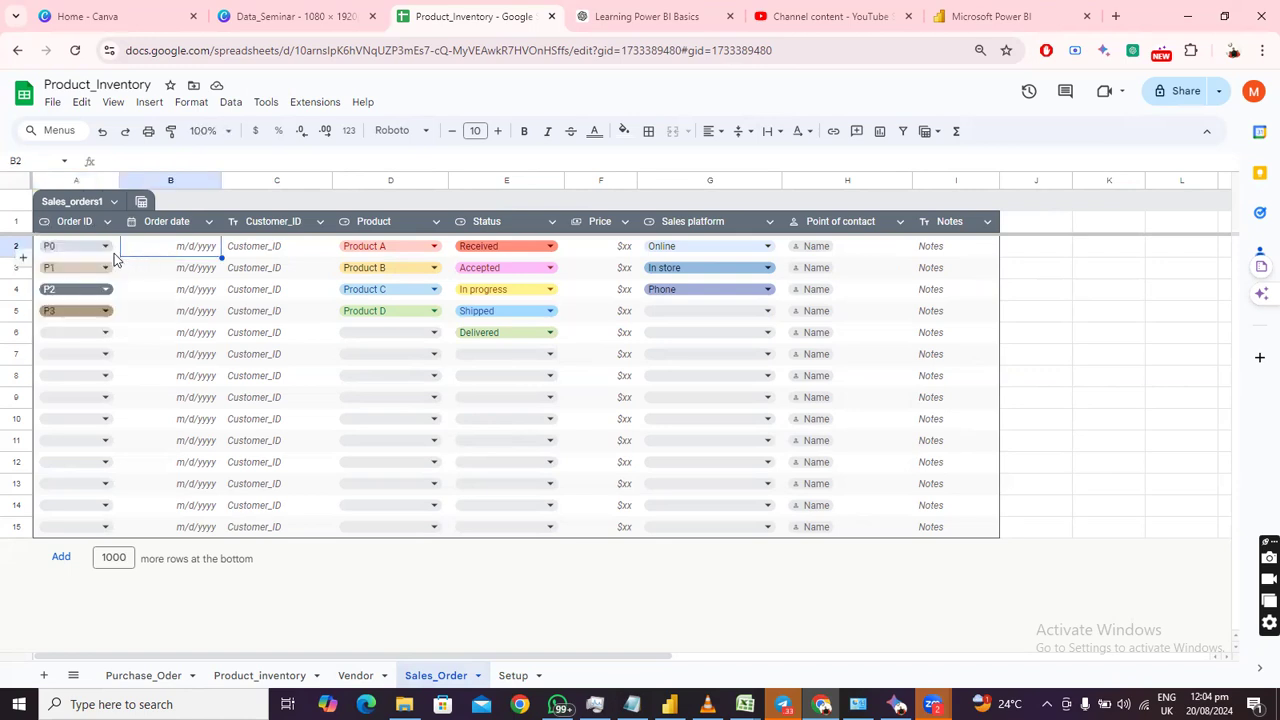
left_click(107, 251)
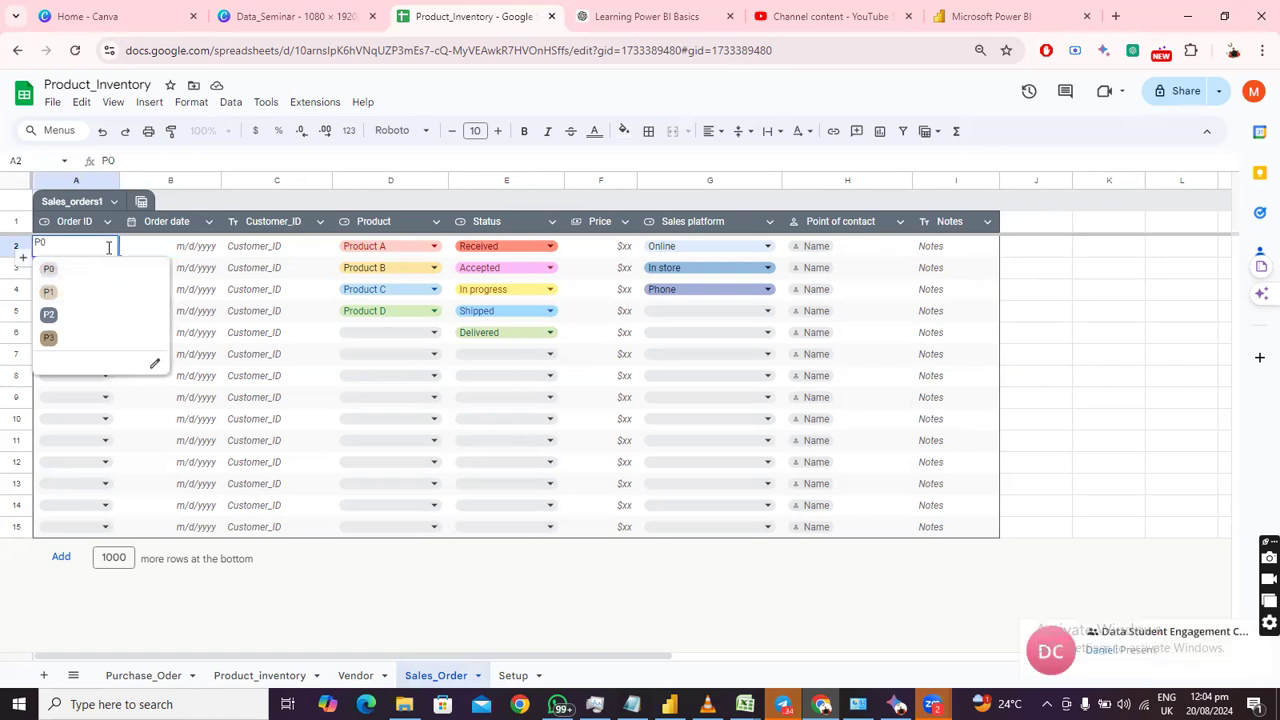
left_click(51, 272)
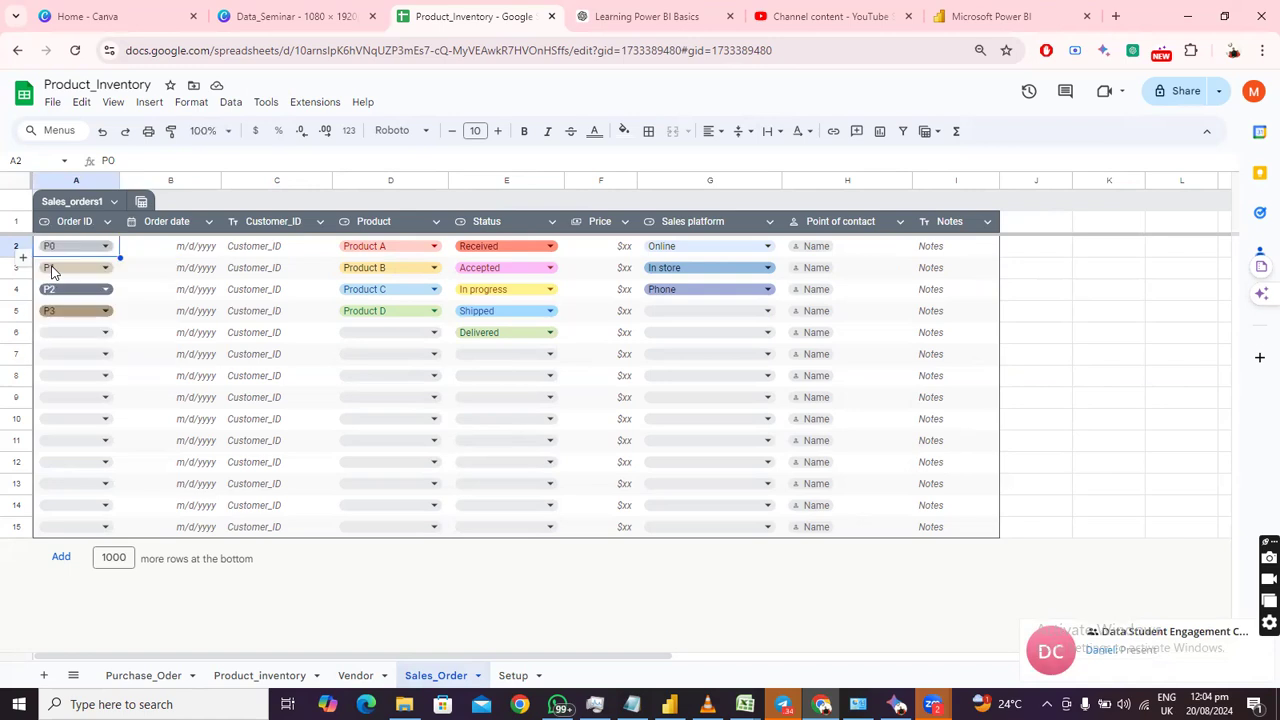
left_click(181, 252)
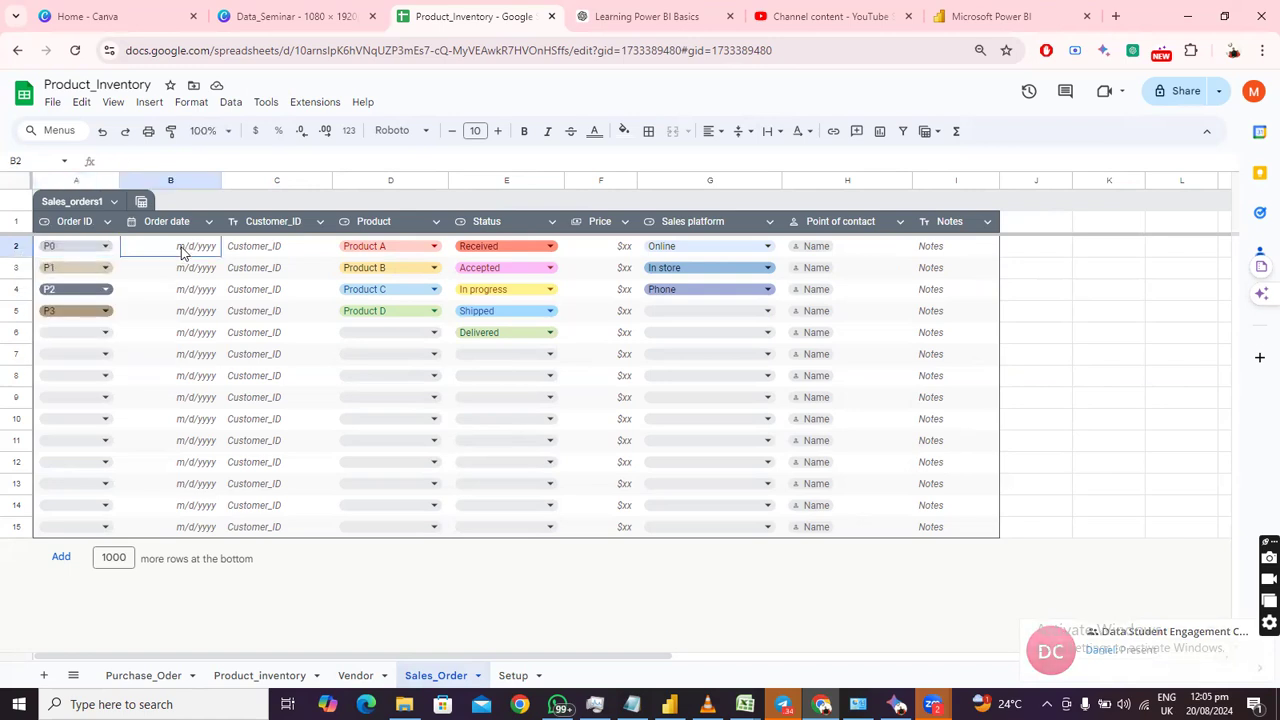
left_click(260, 251)
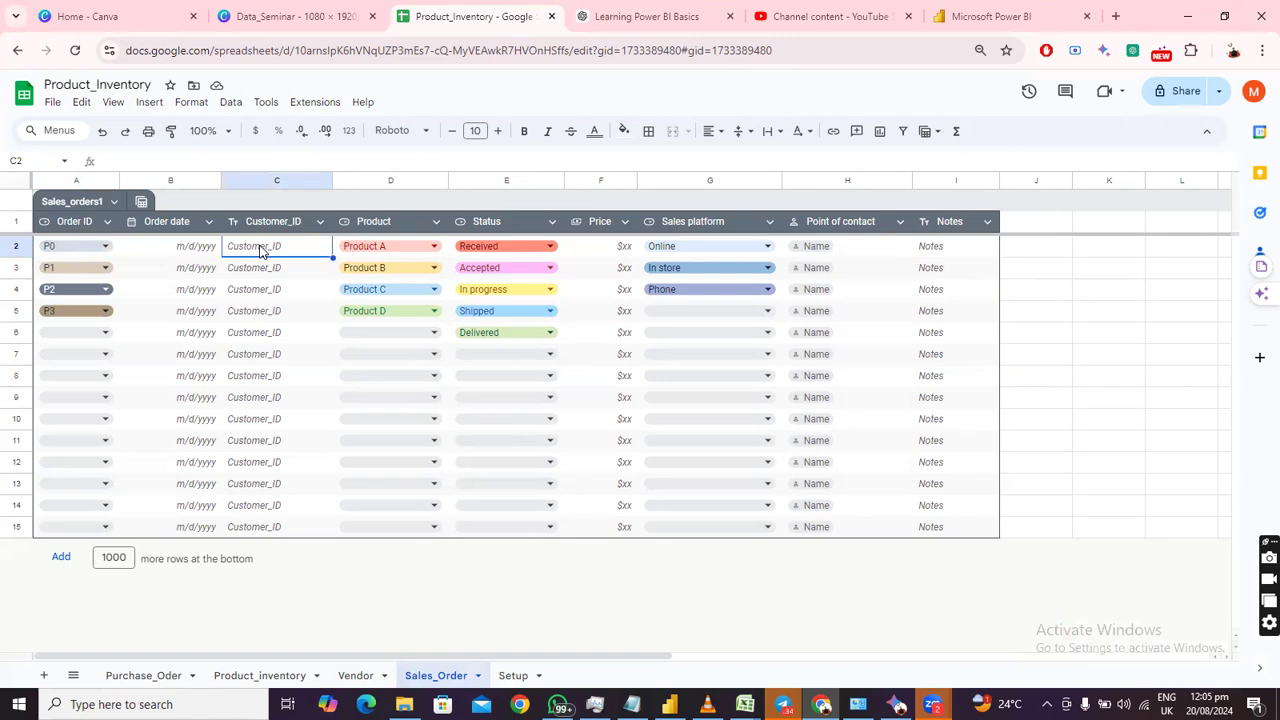
Check the Customer to Sales_Order relationship on the Setup sheet and return to the Sales_Order sheet.
left_click(512, 675)
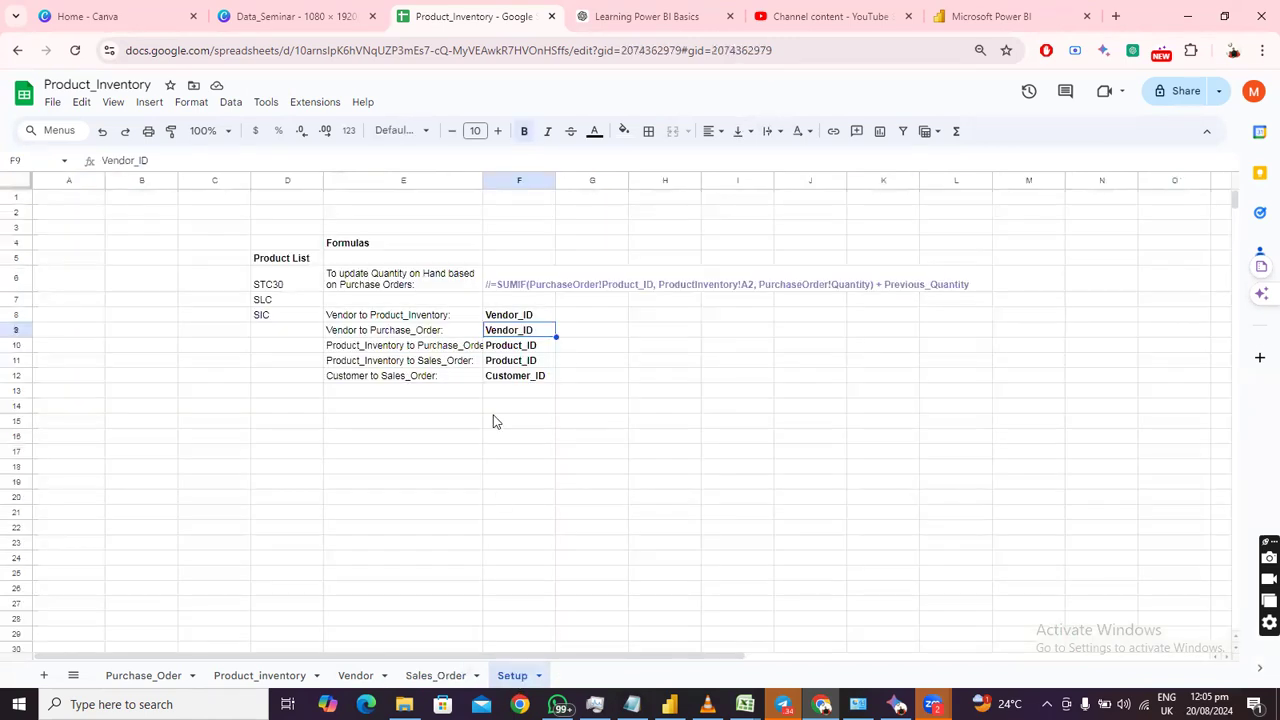
left_click(352, 380)
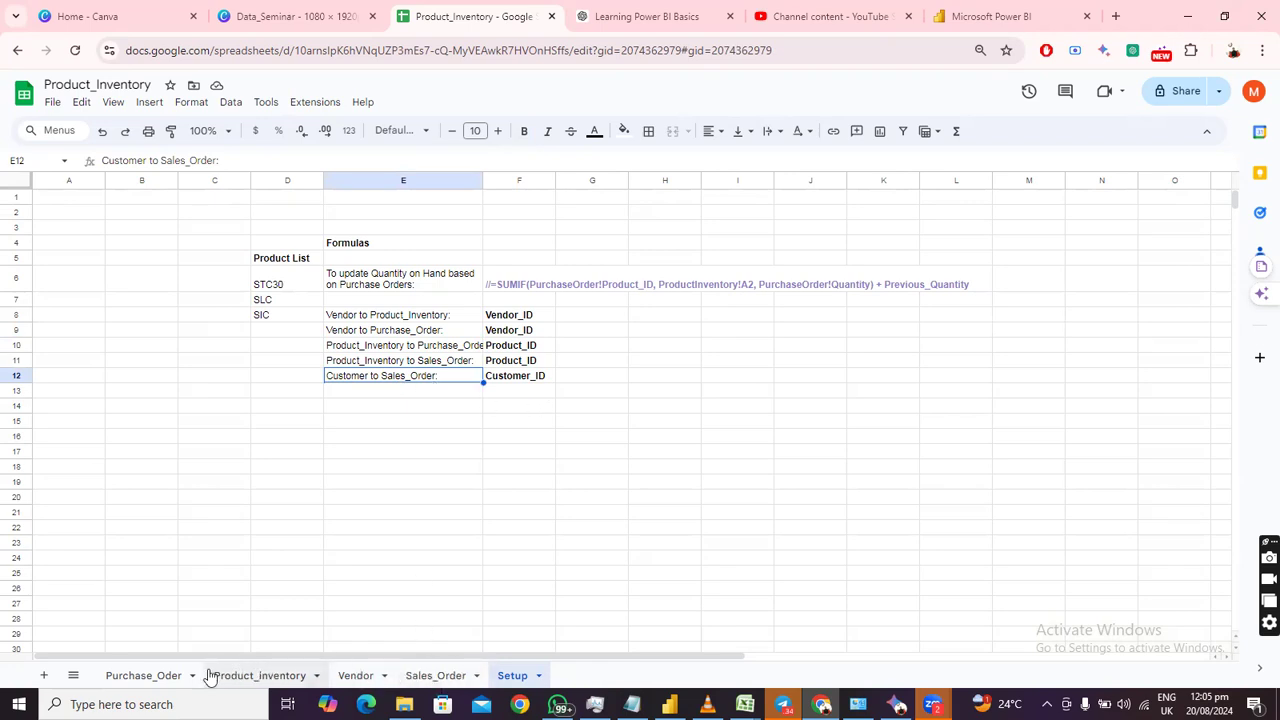
left_click(432, 676)
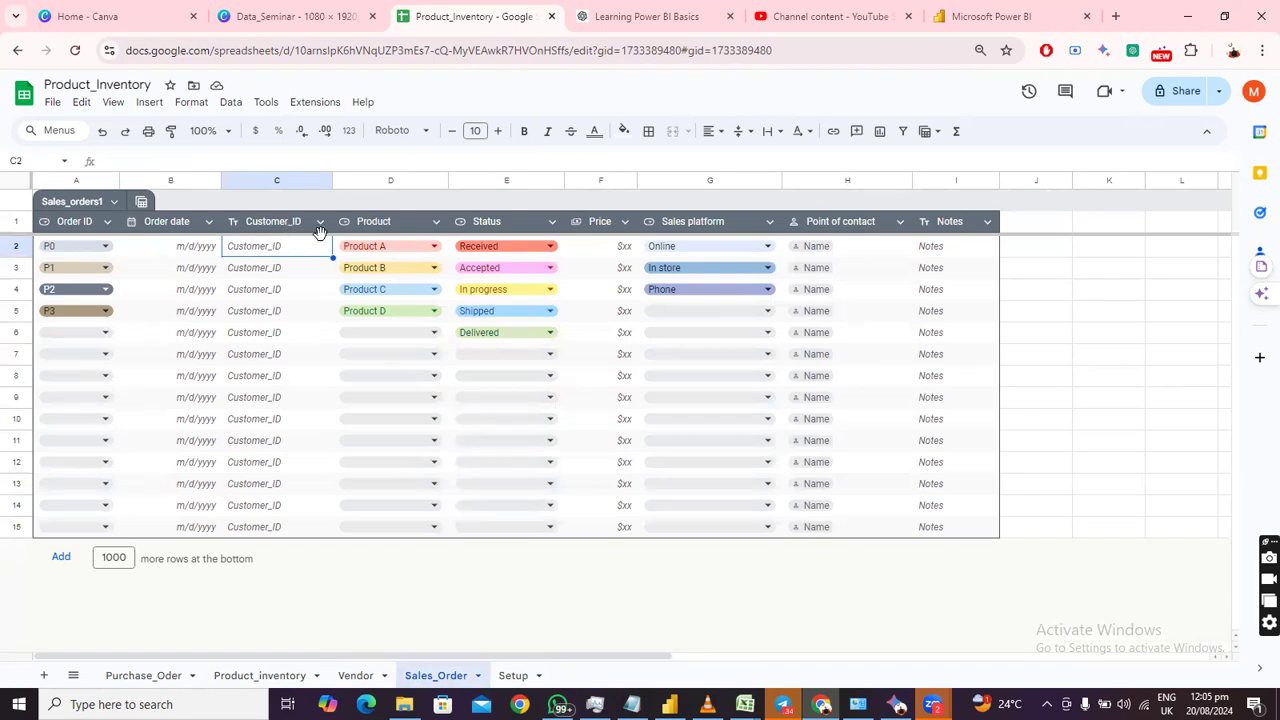
Examine the Product choices of the first sales order and compare the Sales_Order sheet with the Product_inventory sheet.
left_click(432, 250)
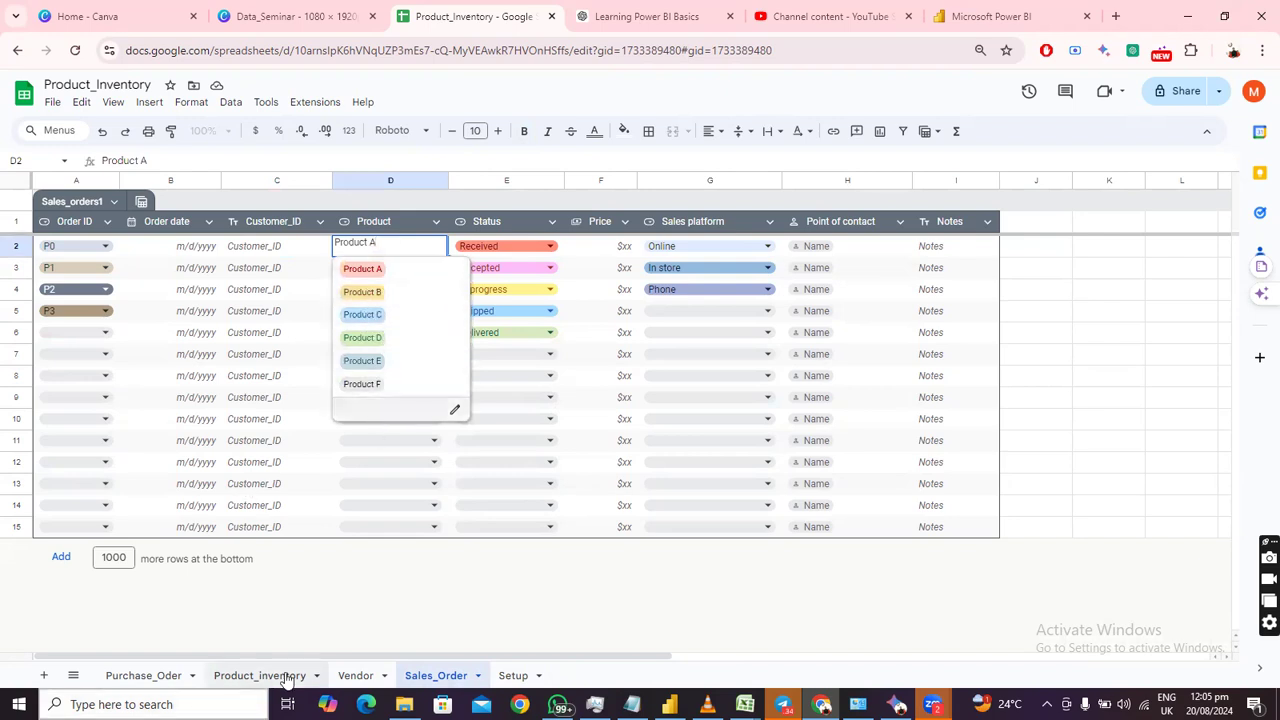
left_click(316, 677)
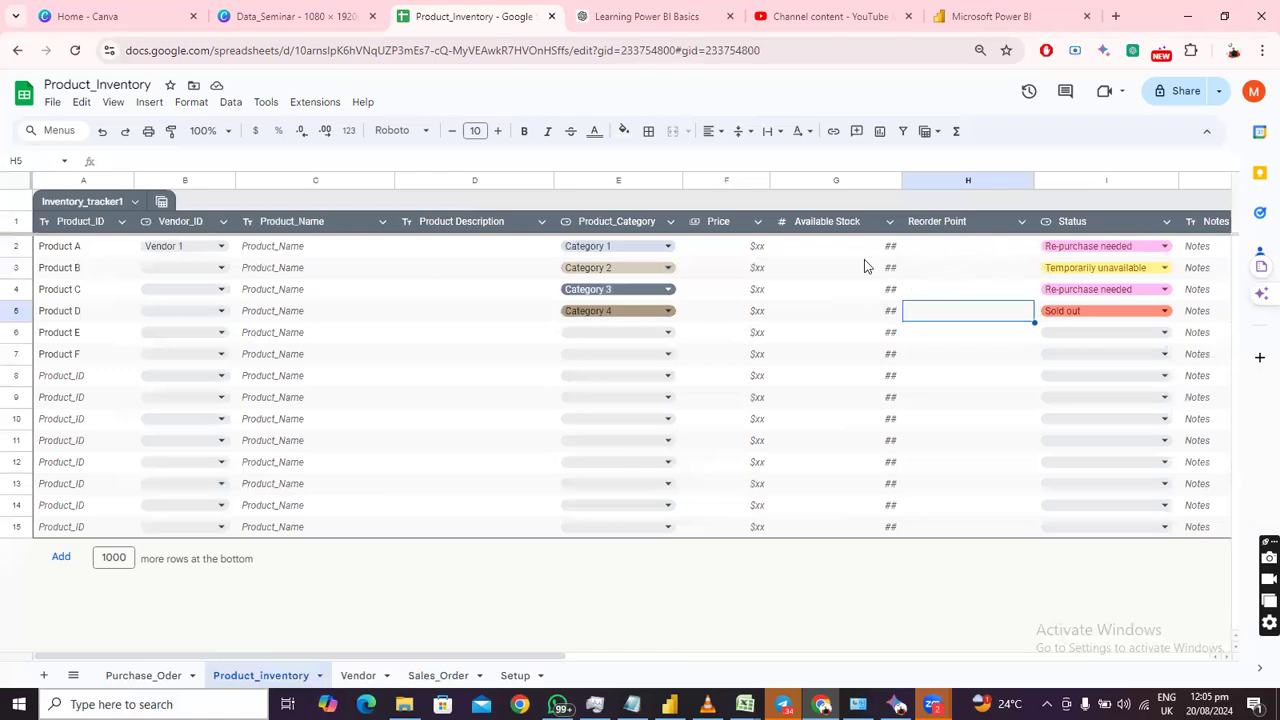
left_click(437, 676)
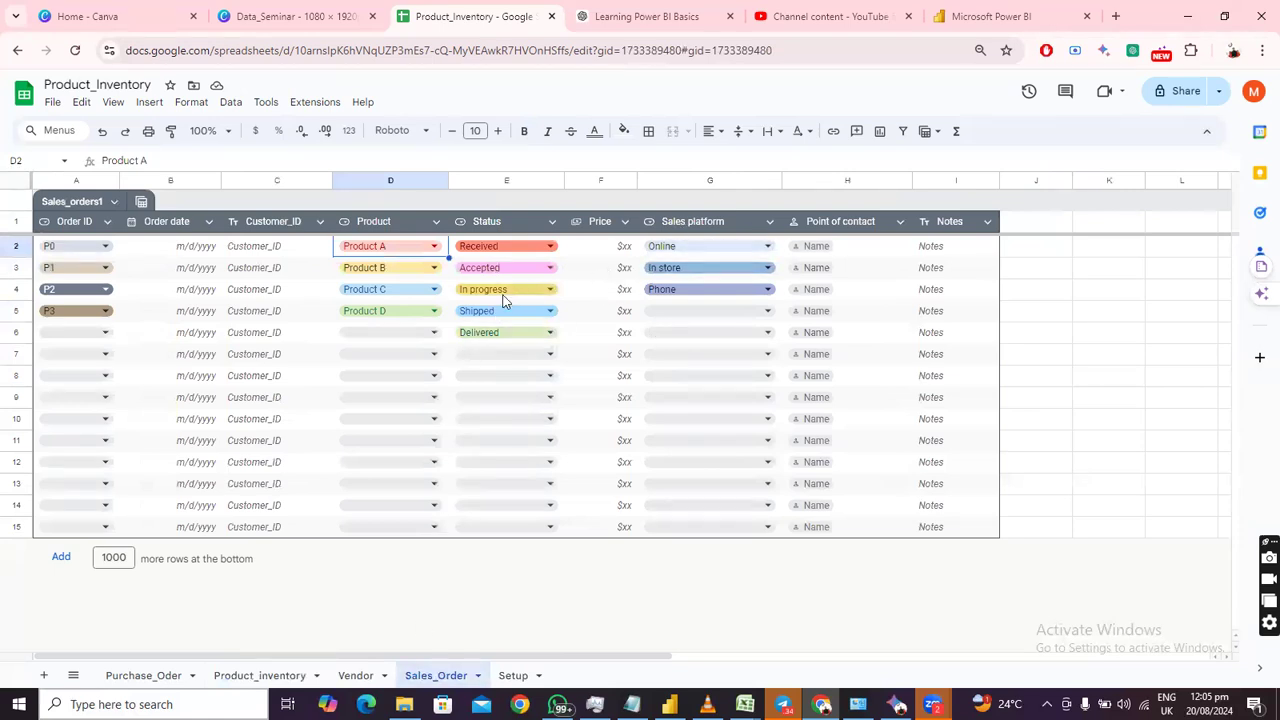
left_click(249, 677)
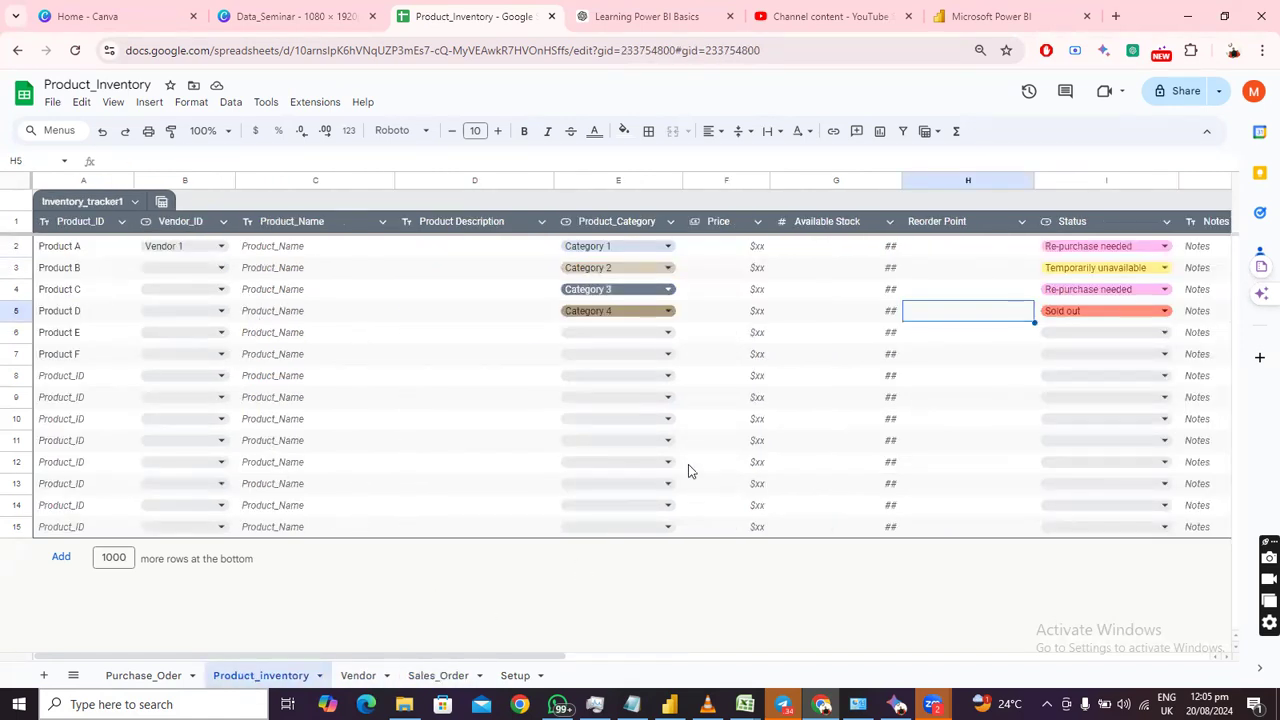
left_click(459, 676)
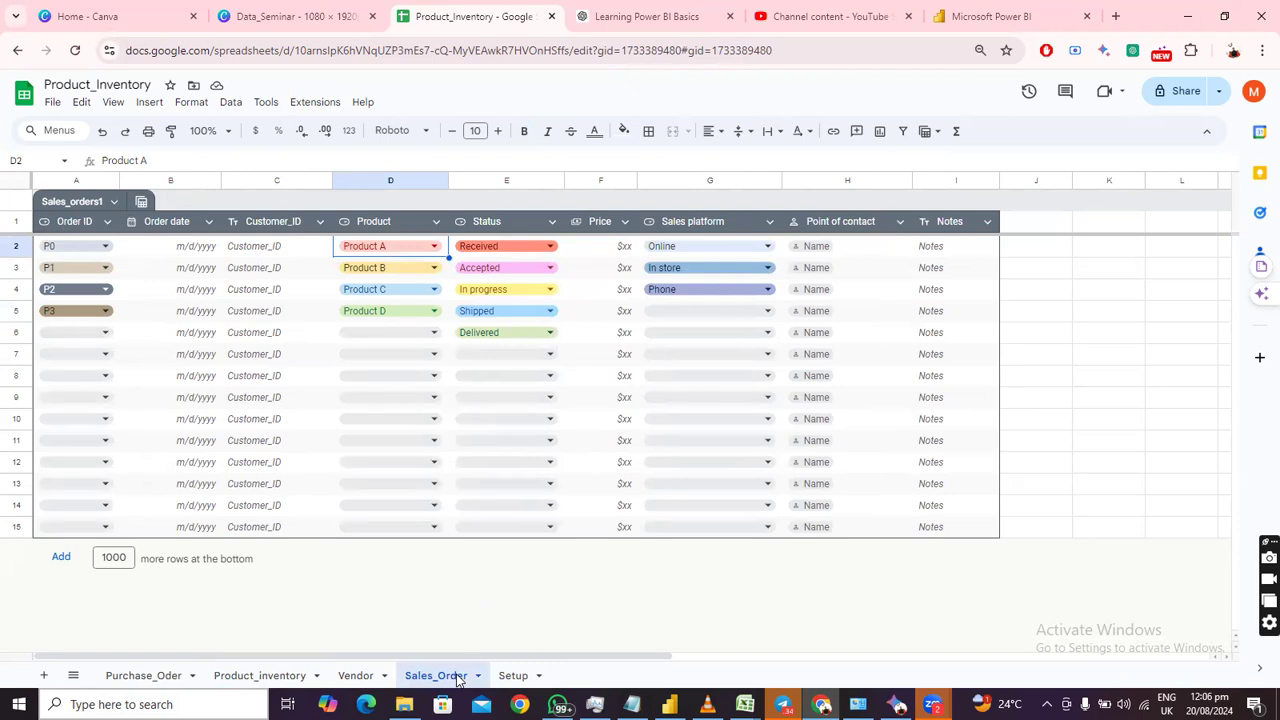
Add a new sheet to the workbook after the Setup sheet and name it Dashboard.
left_click(528, 677)
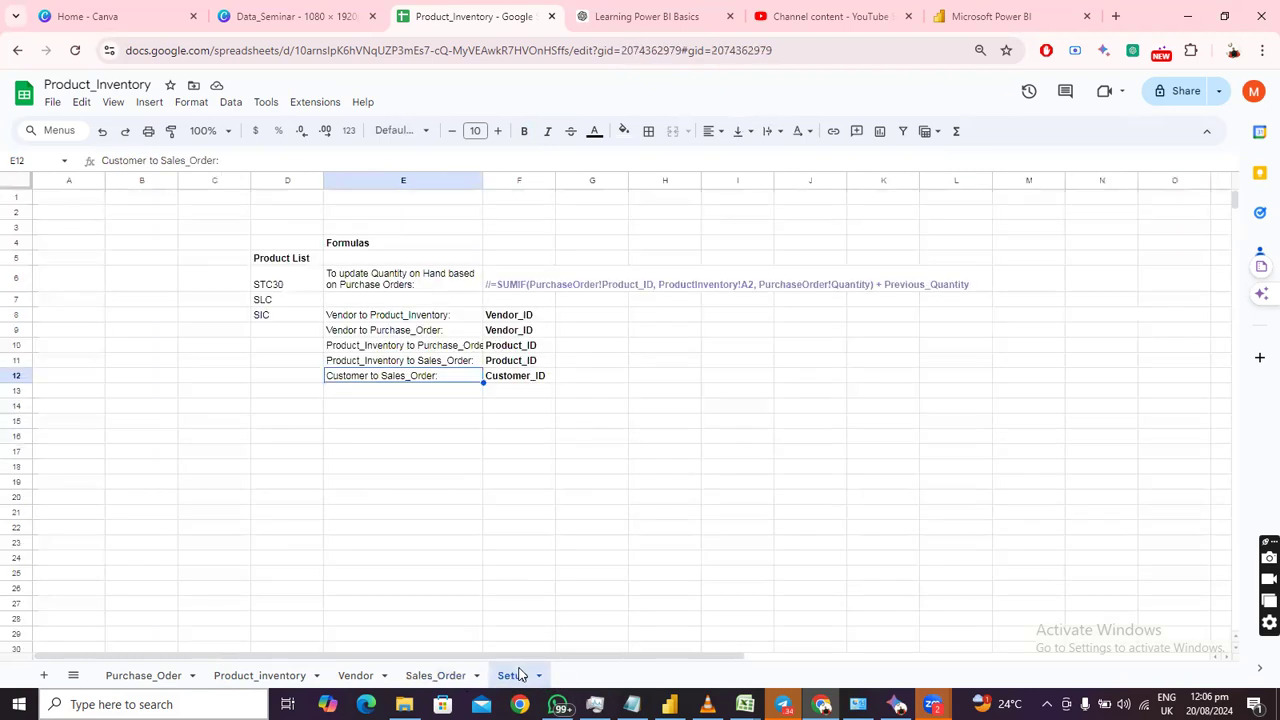
left_click(659, 520)
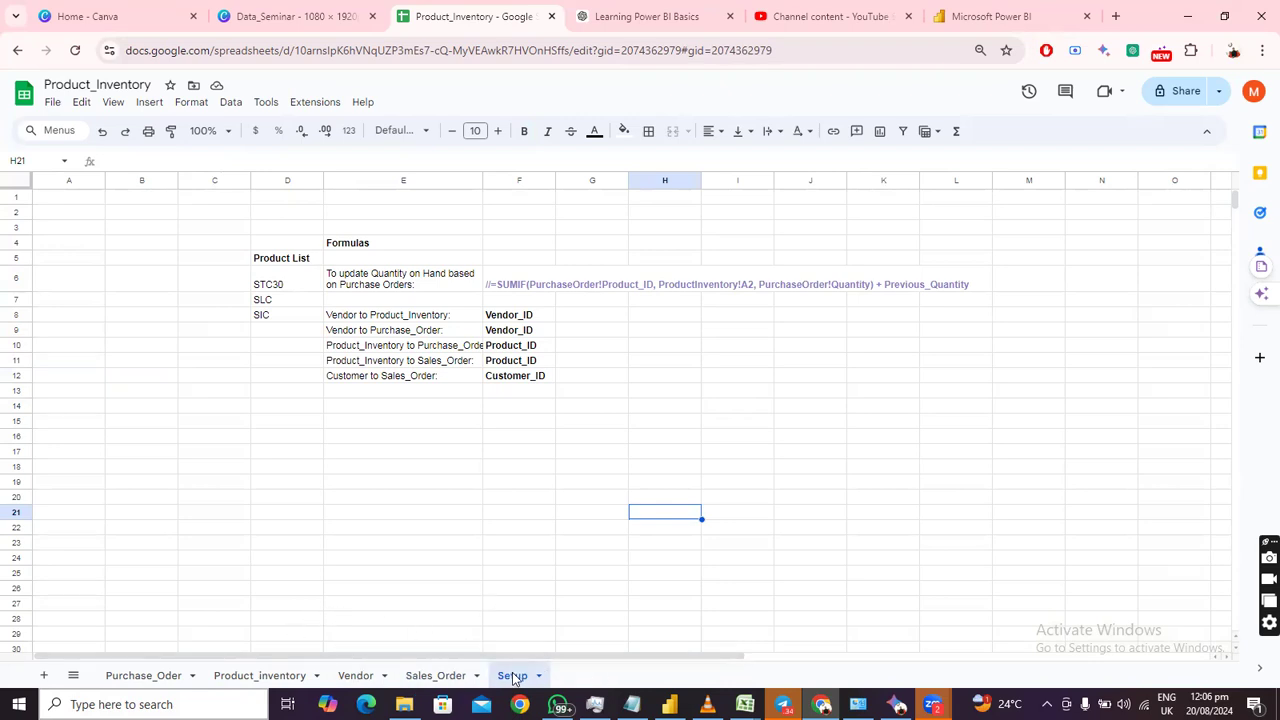
left_click(45, 679)
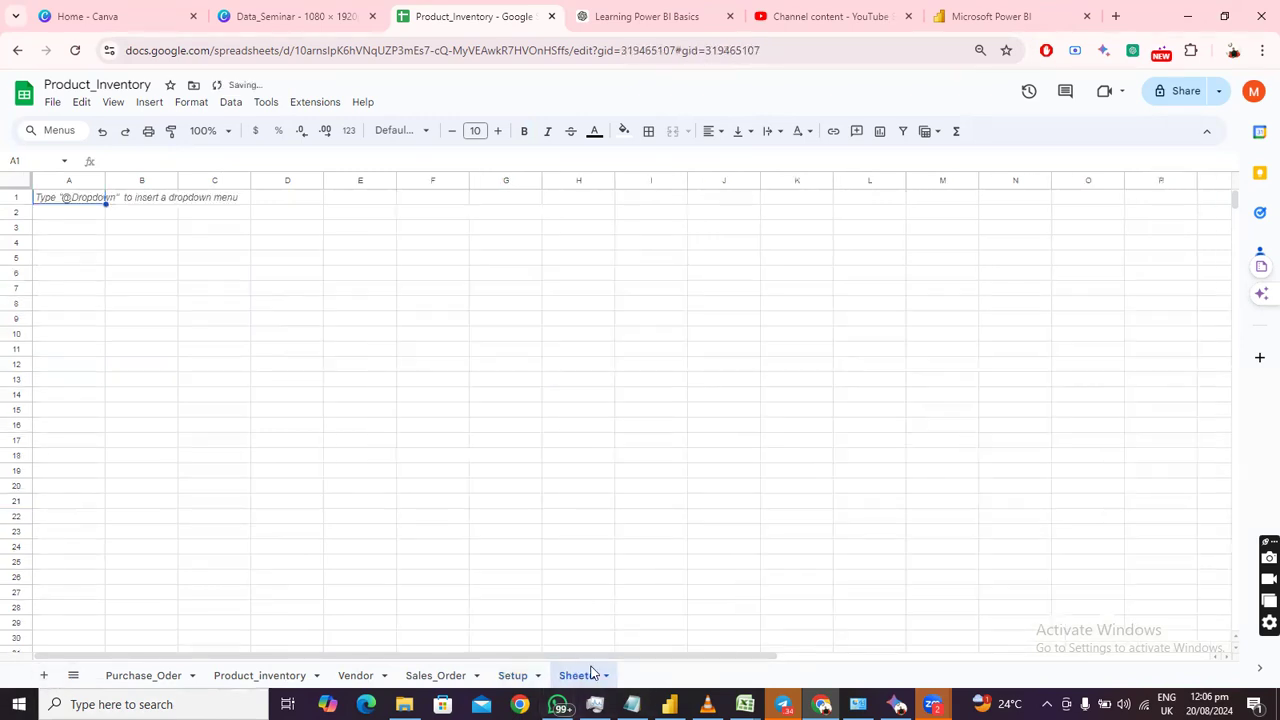
double_click(586, 676)
type("D")
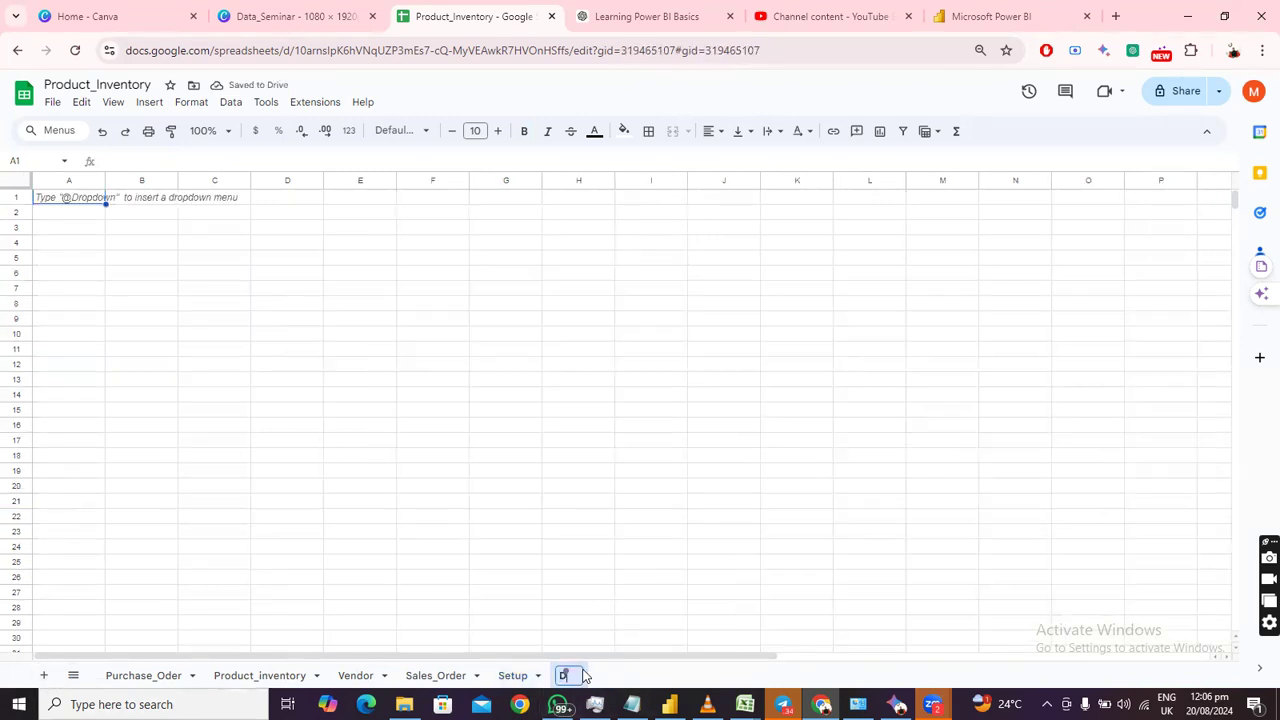
type("ashboard")
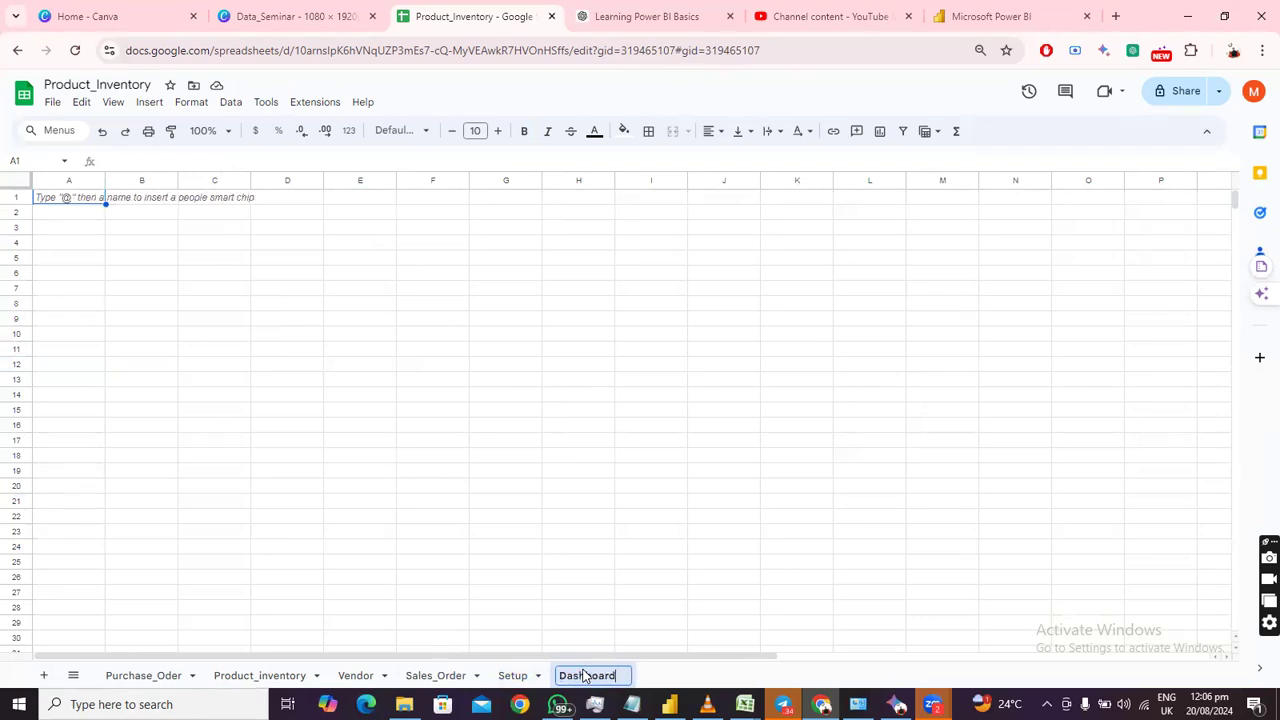
key("Return")
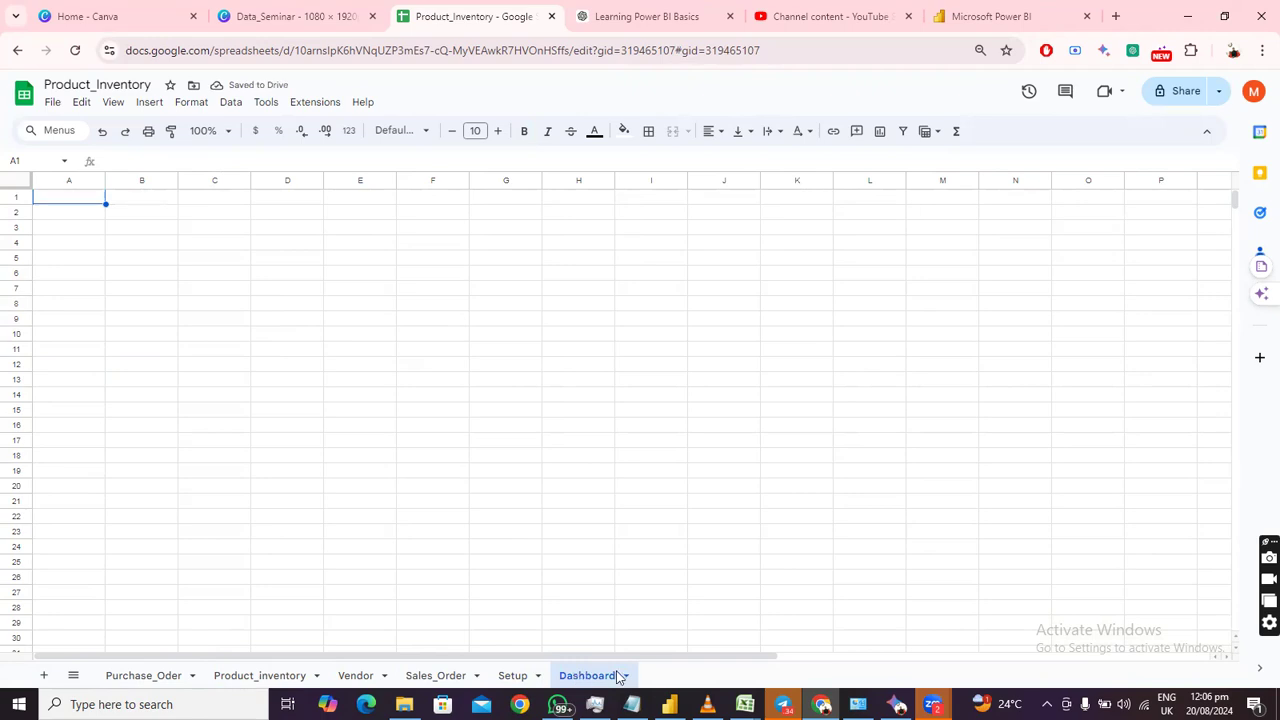
Add another sheet after Dashboard, enter Analysis in its cell A1, and name the sheet Analysis.
left_click(43, 677)
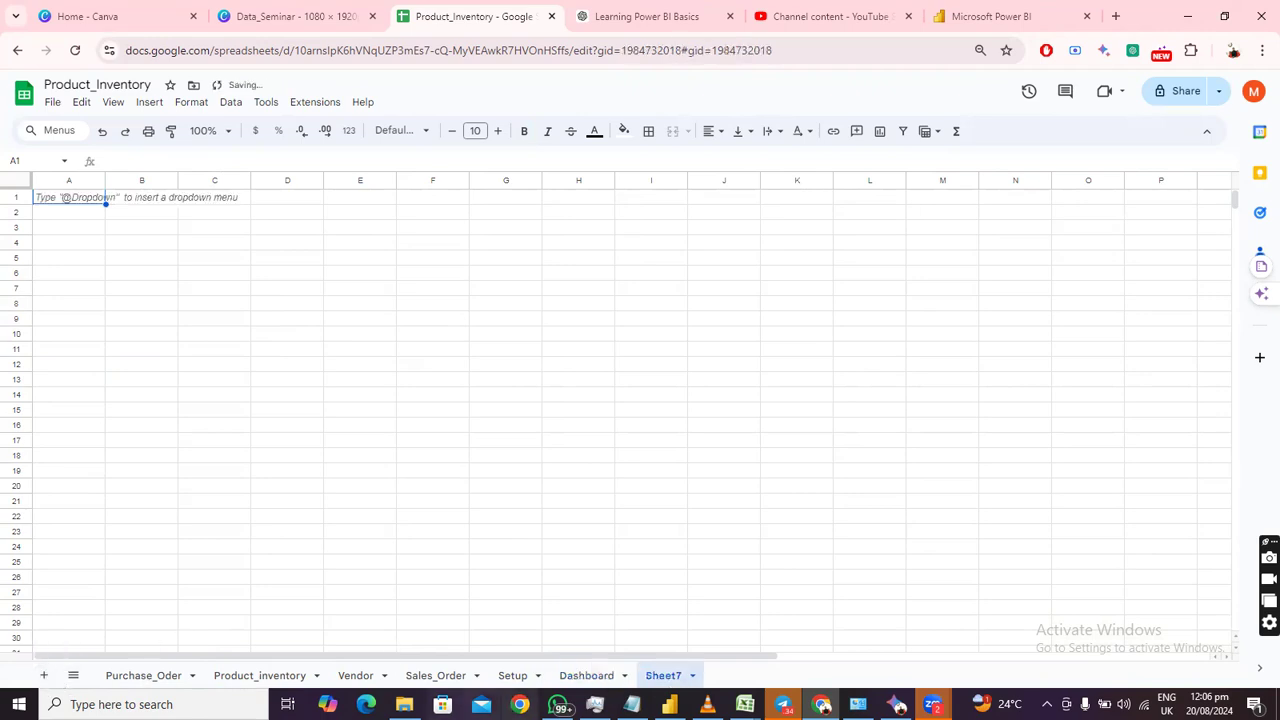
type("Analysis")
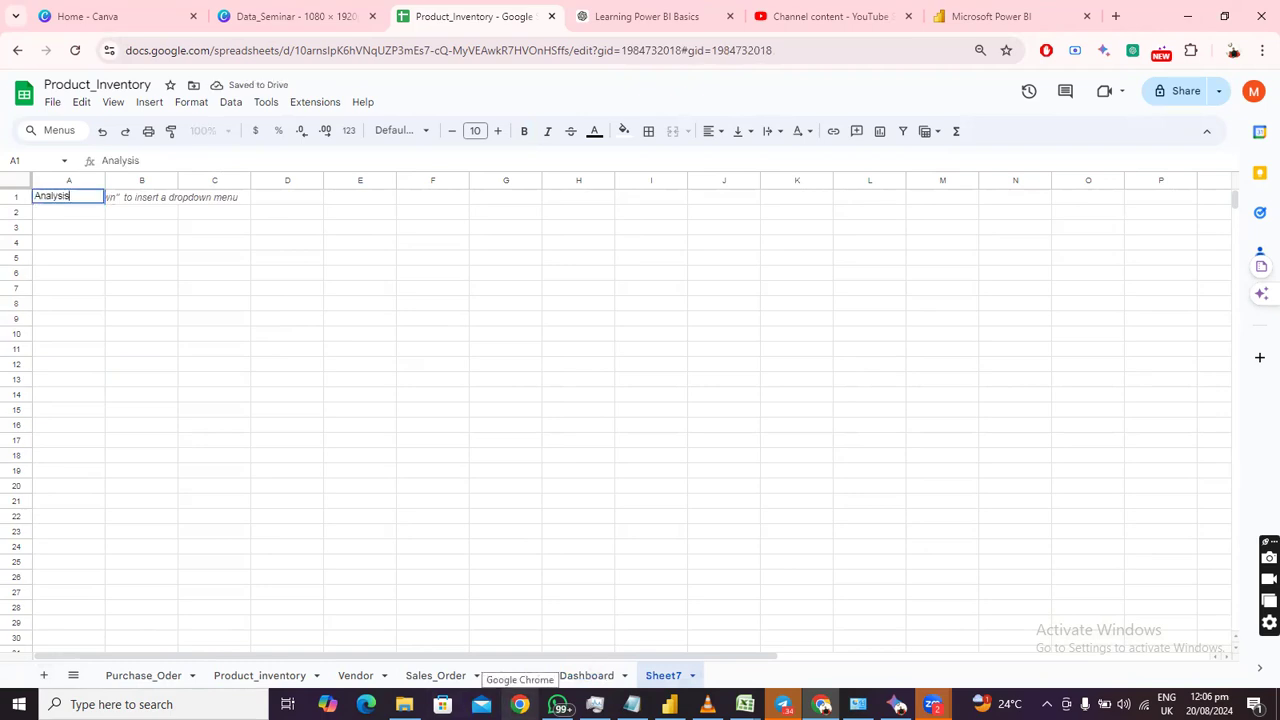
left_click(772, 461)
double_click(665, 676)
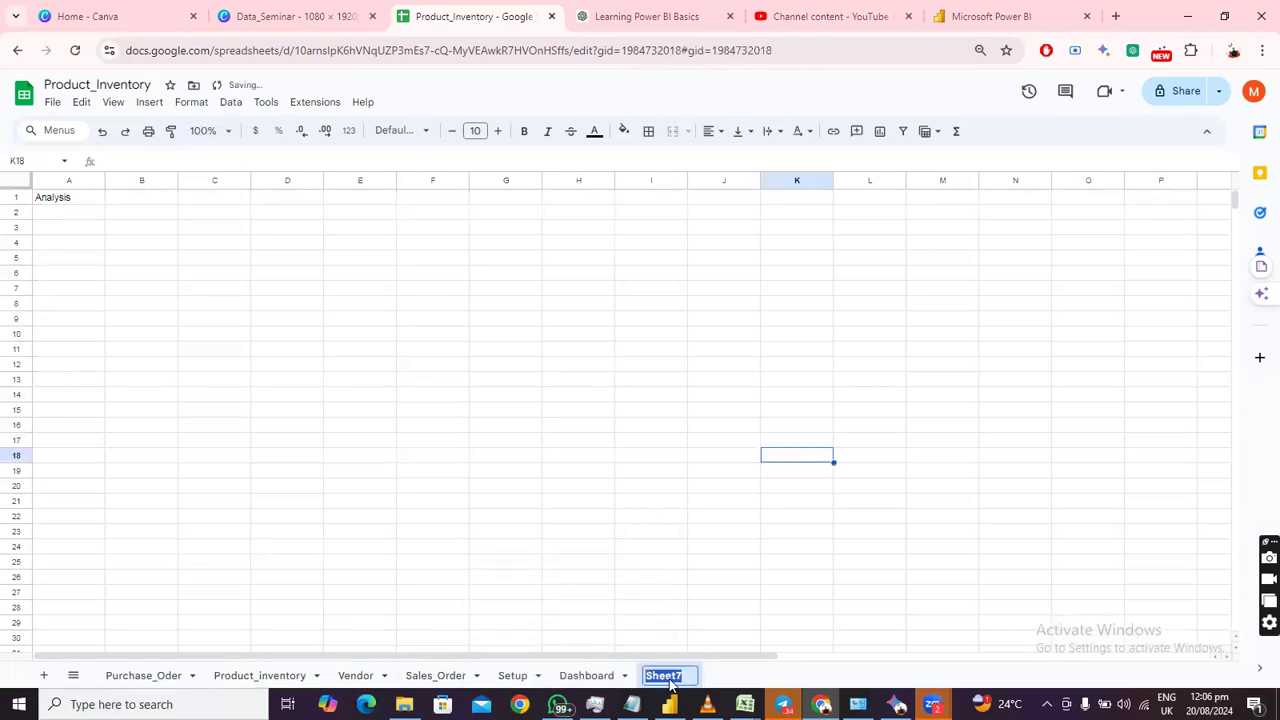
type("Ana")
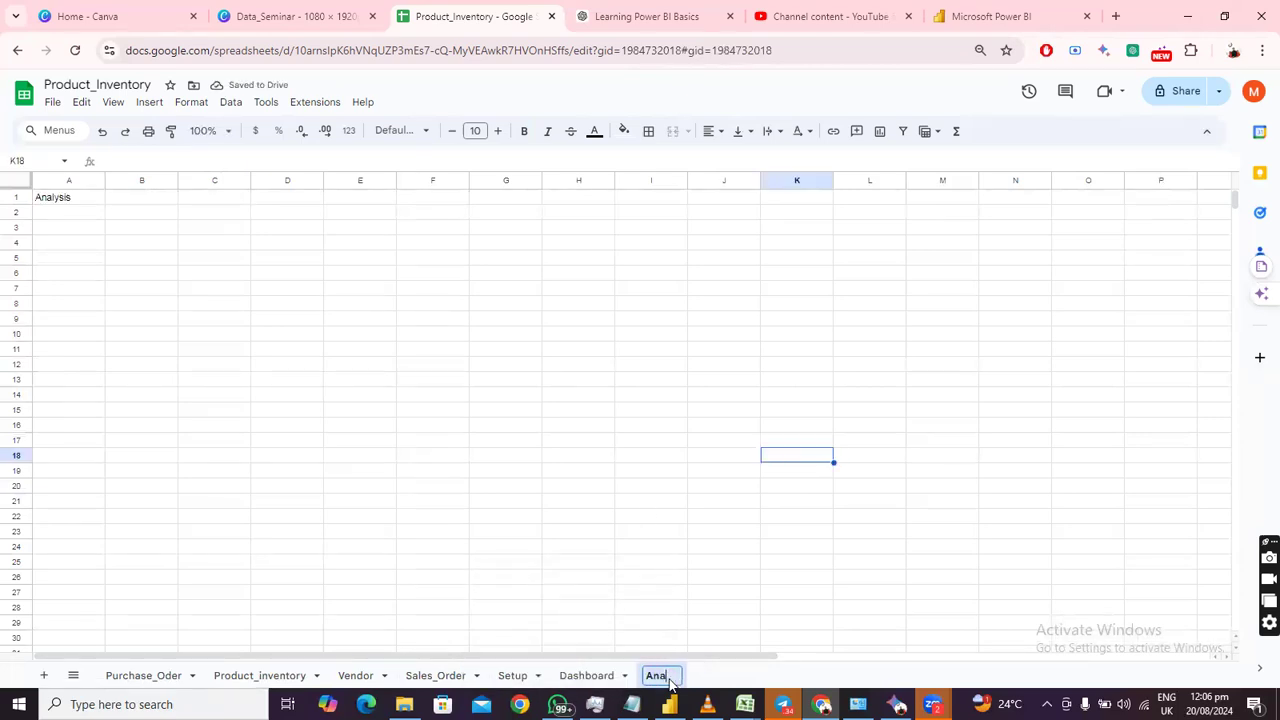
type("lysis")
key("Return")
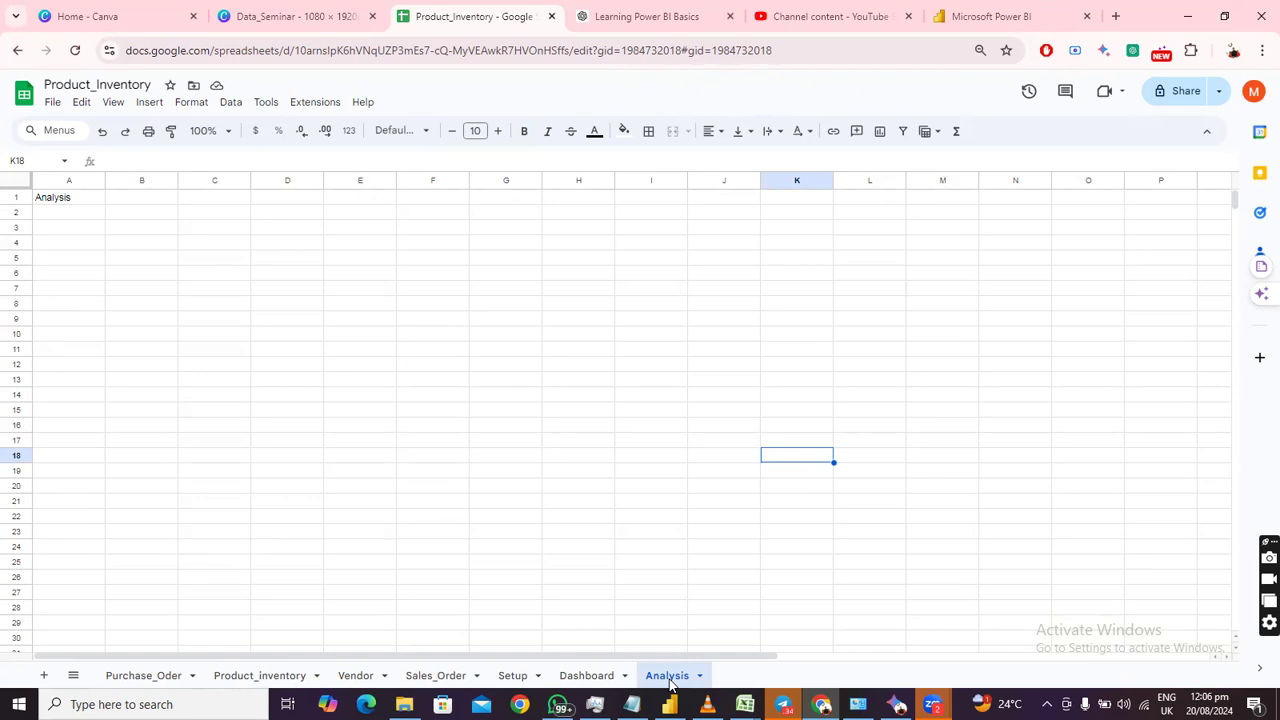
On the Vendor sheet, insert a column after Notes, name it Send Message, and widen it to fit its header.
left_click(578, 676)
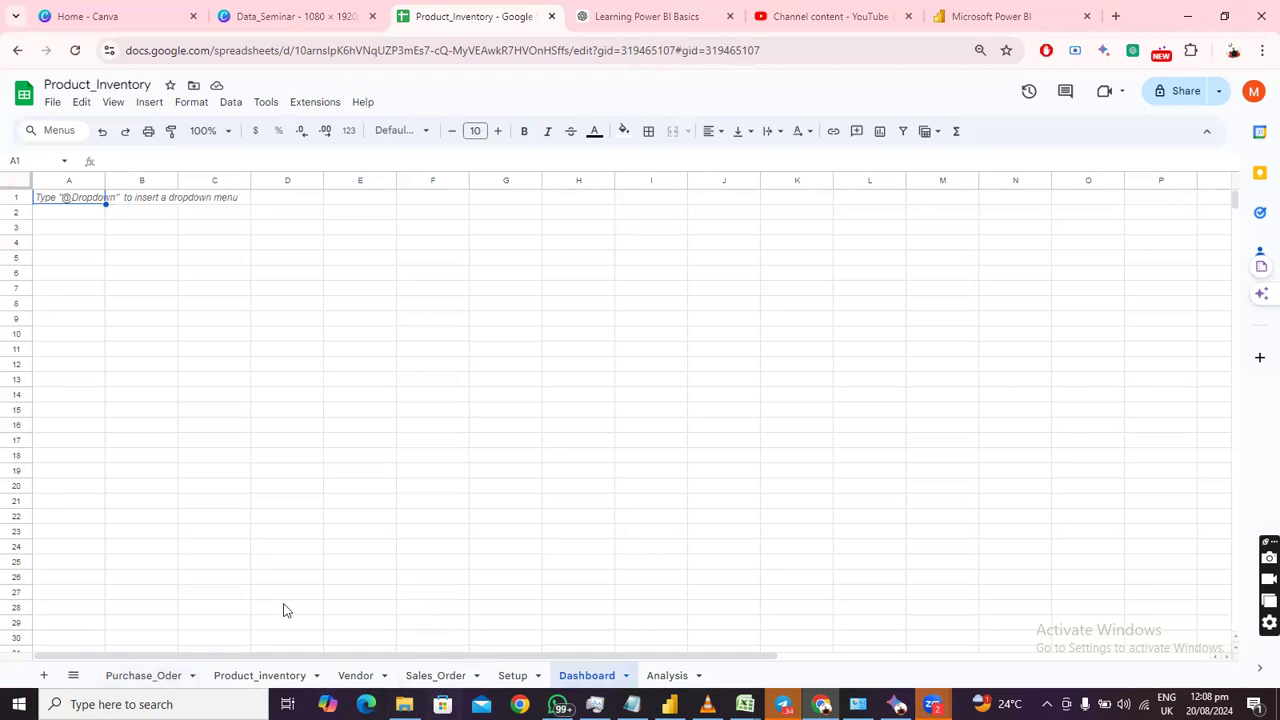
left_click(349, 676)
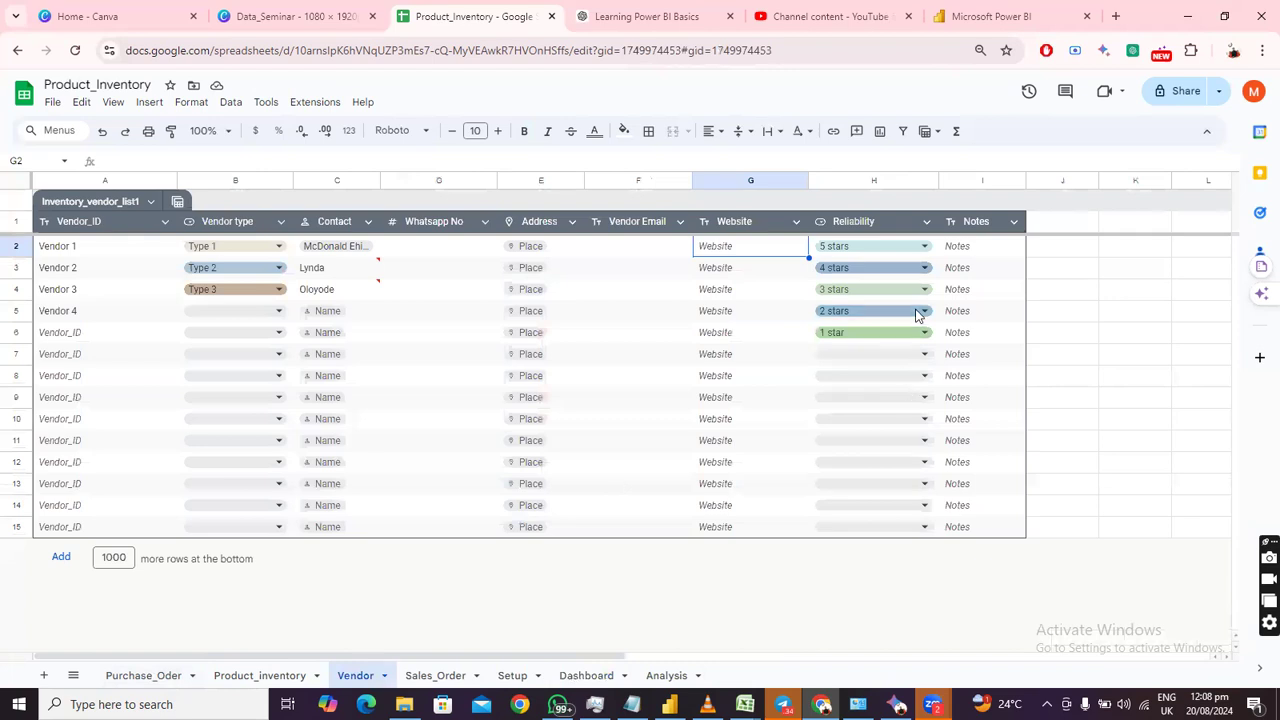
left_click(982, 180)
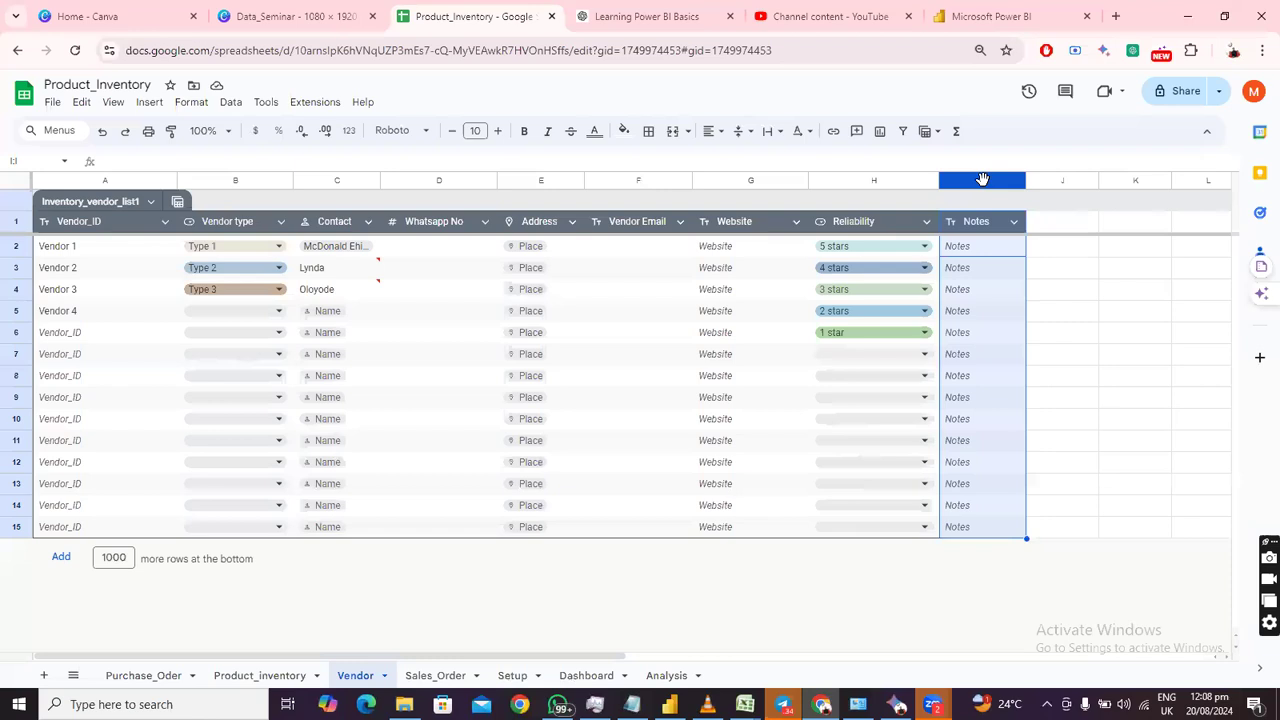
right_click(982, 180)
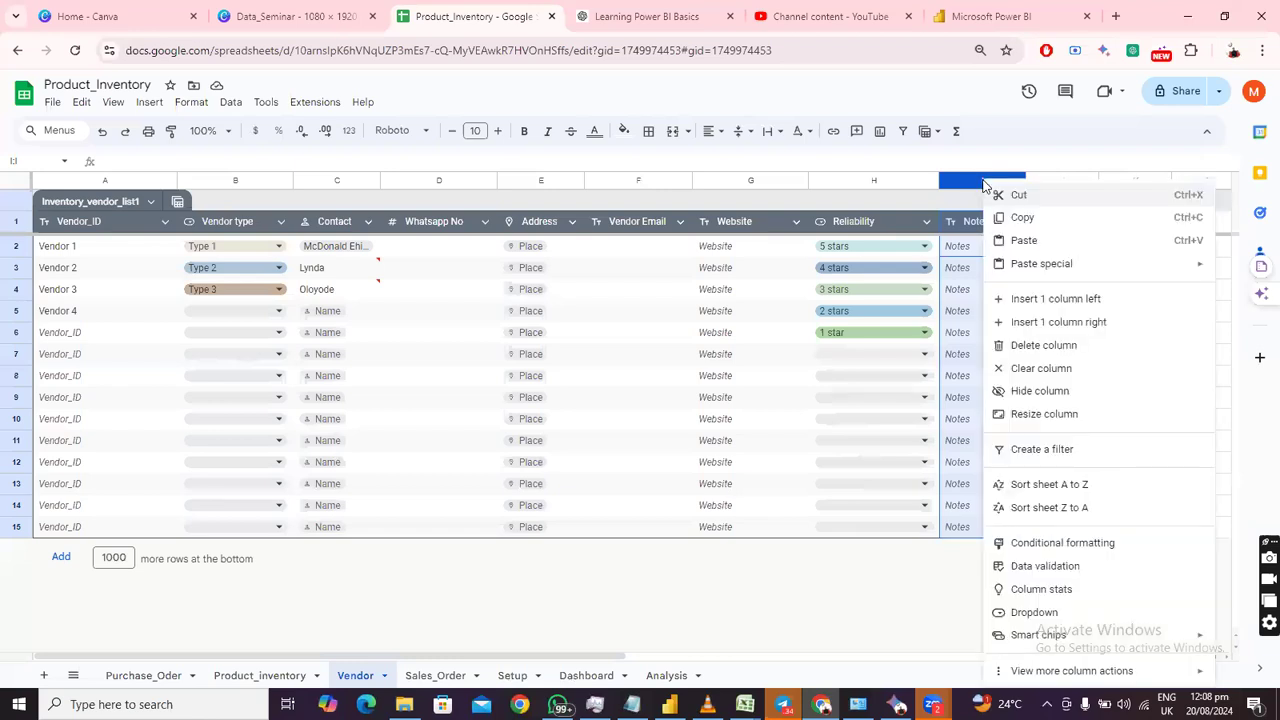
left_click(1066, 326)
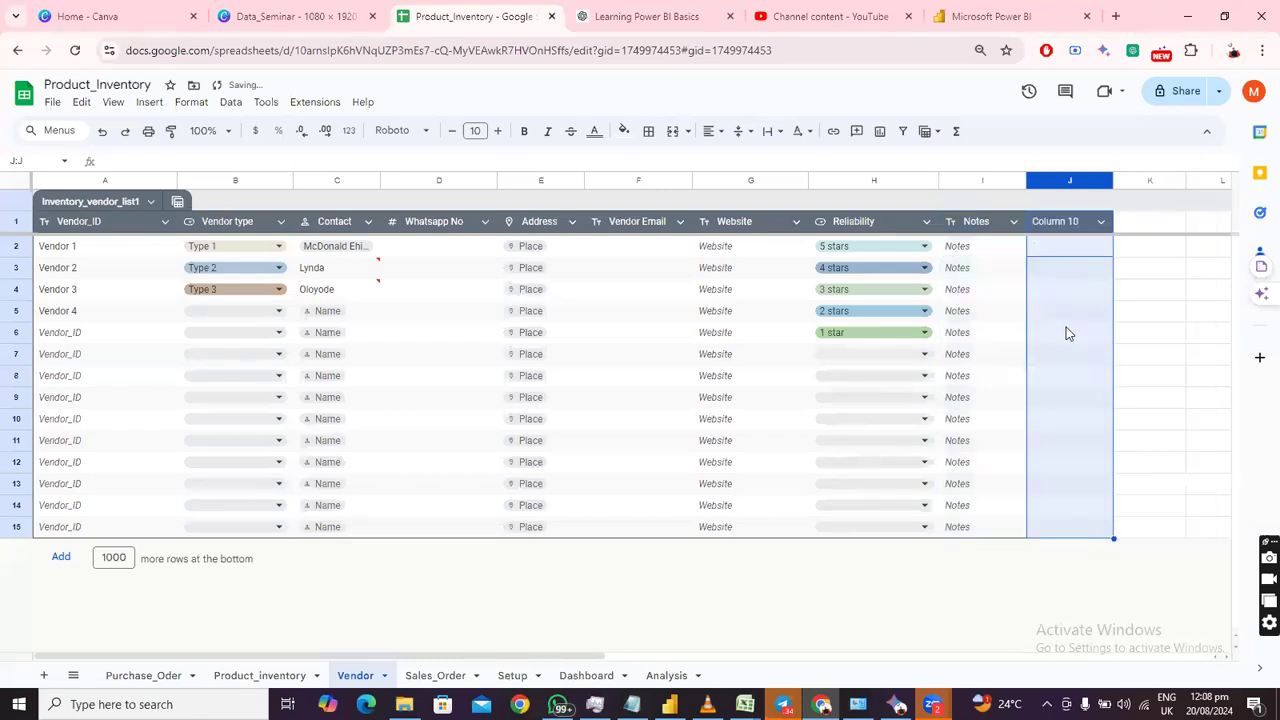
left_click(1058, 224)
left_click(1059, 223)
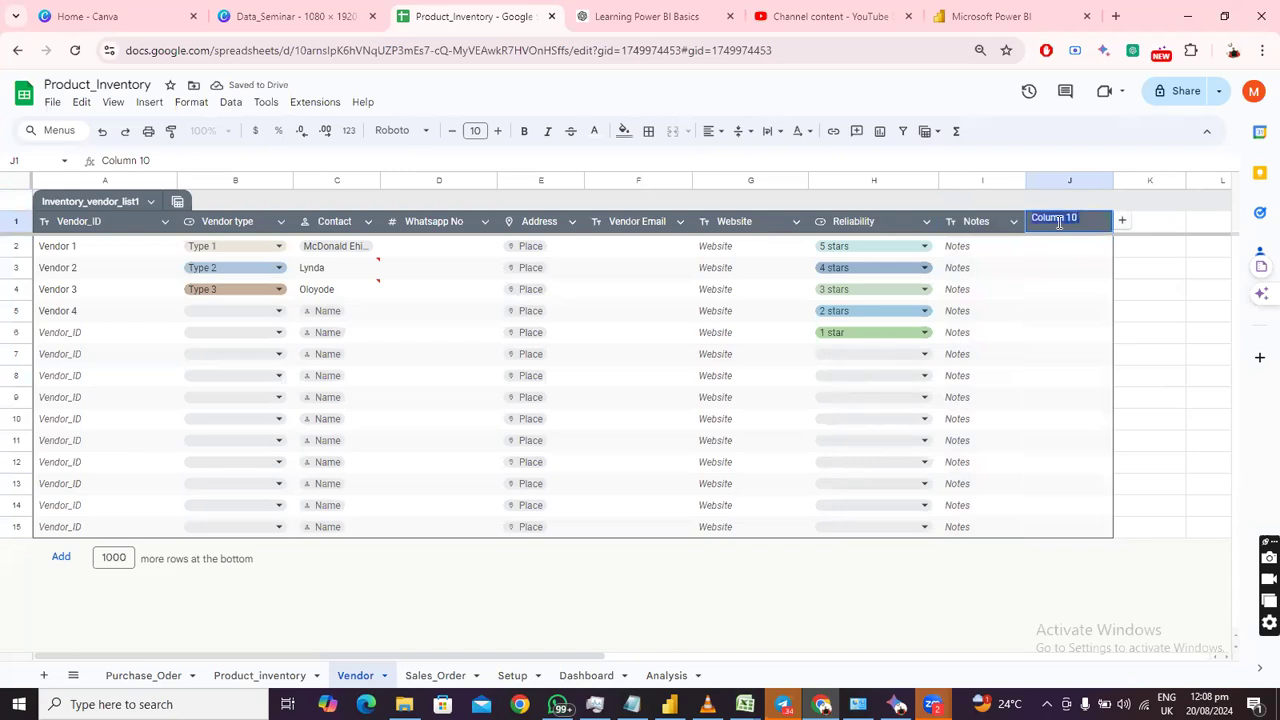
type("Send Message")
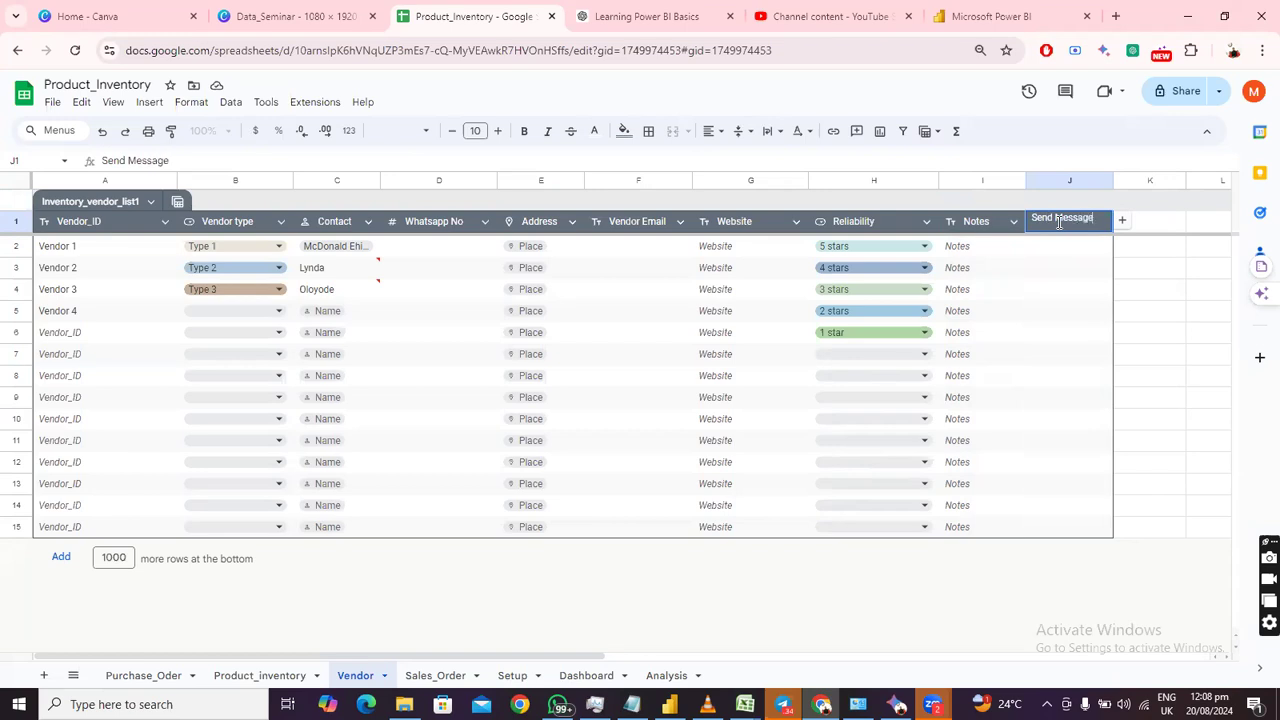
key("Return")
left_click_drag(1113, 180, 1157, 180)
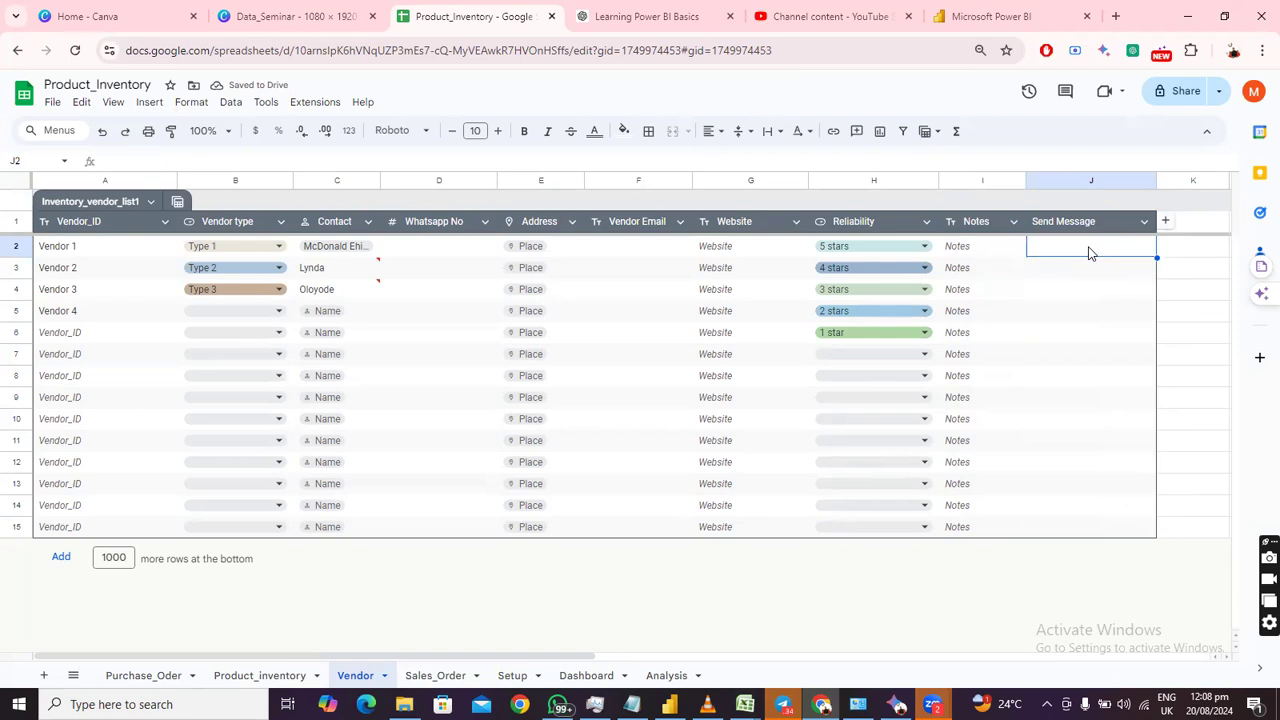
Enter Send for Vendor 1 in the Send Message column and fill it down through row 15.
type("Se")
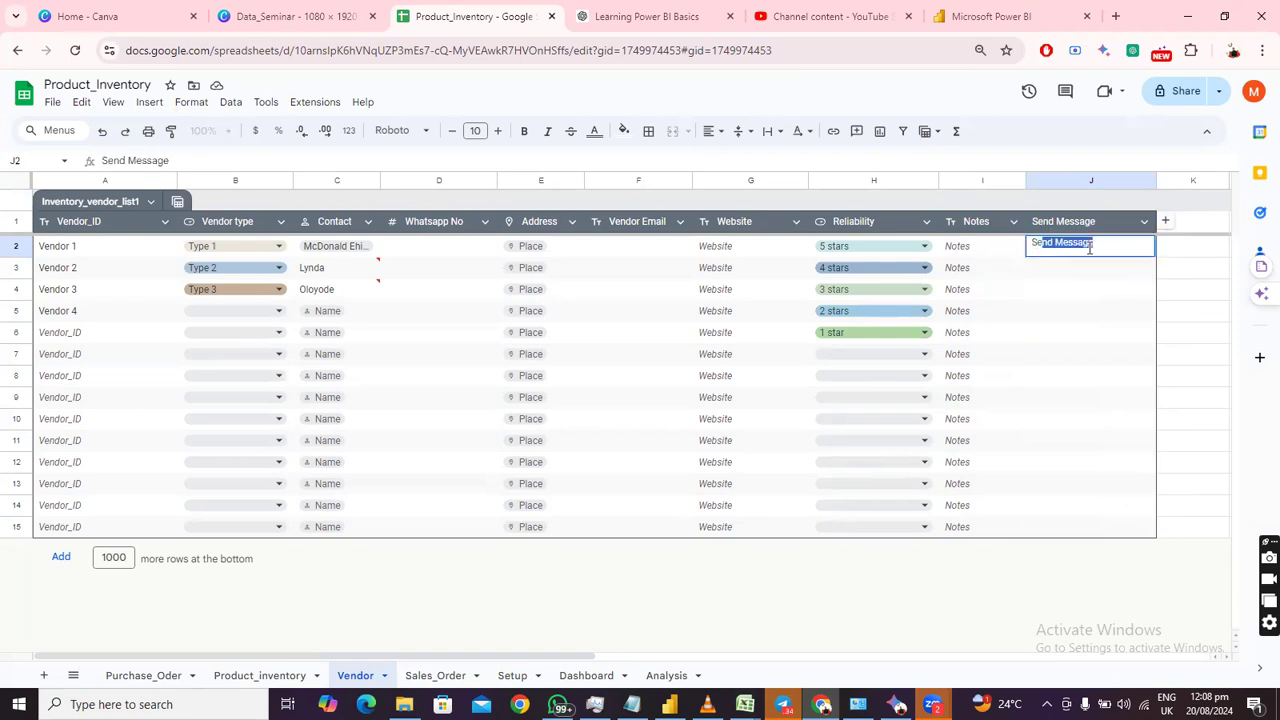
type("nd")
key("BackSpace")
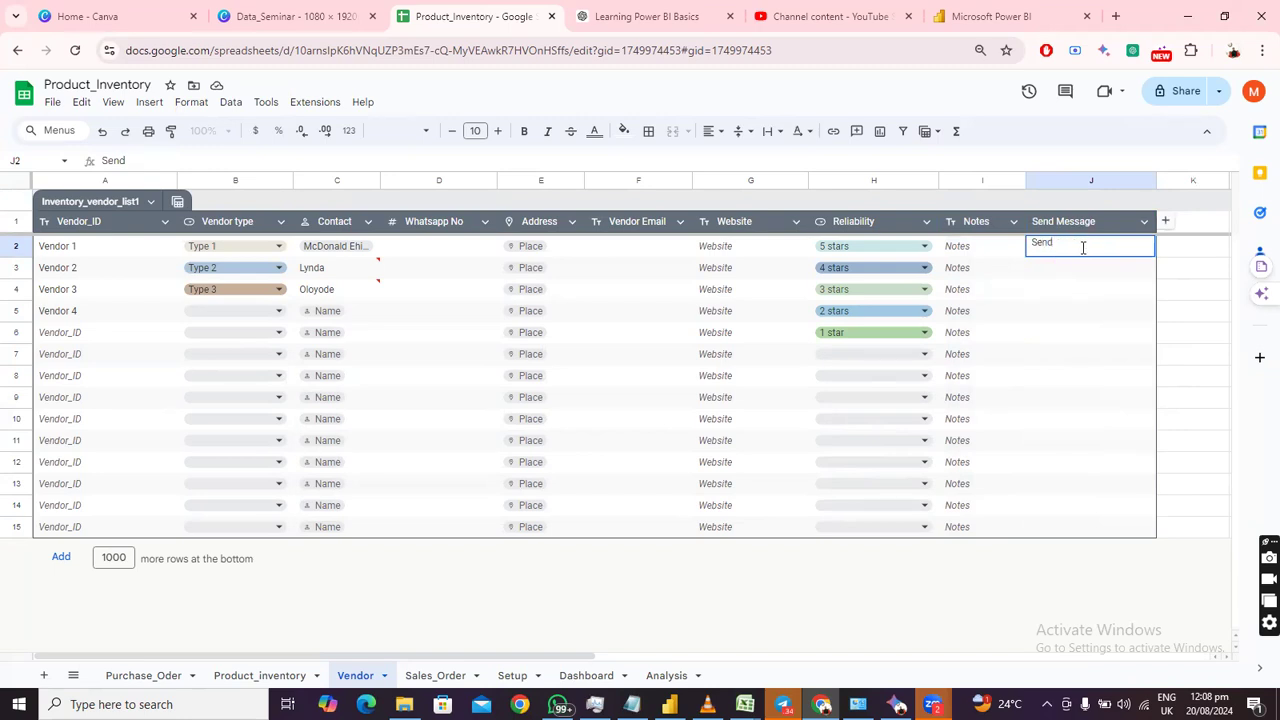
key("Return")
left_click(1117, 253)
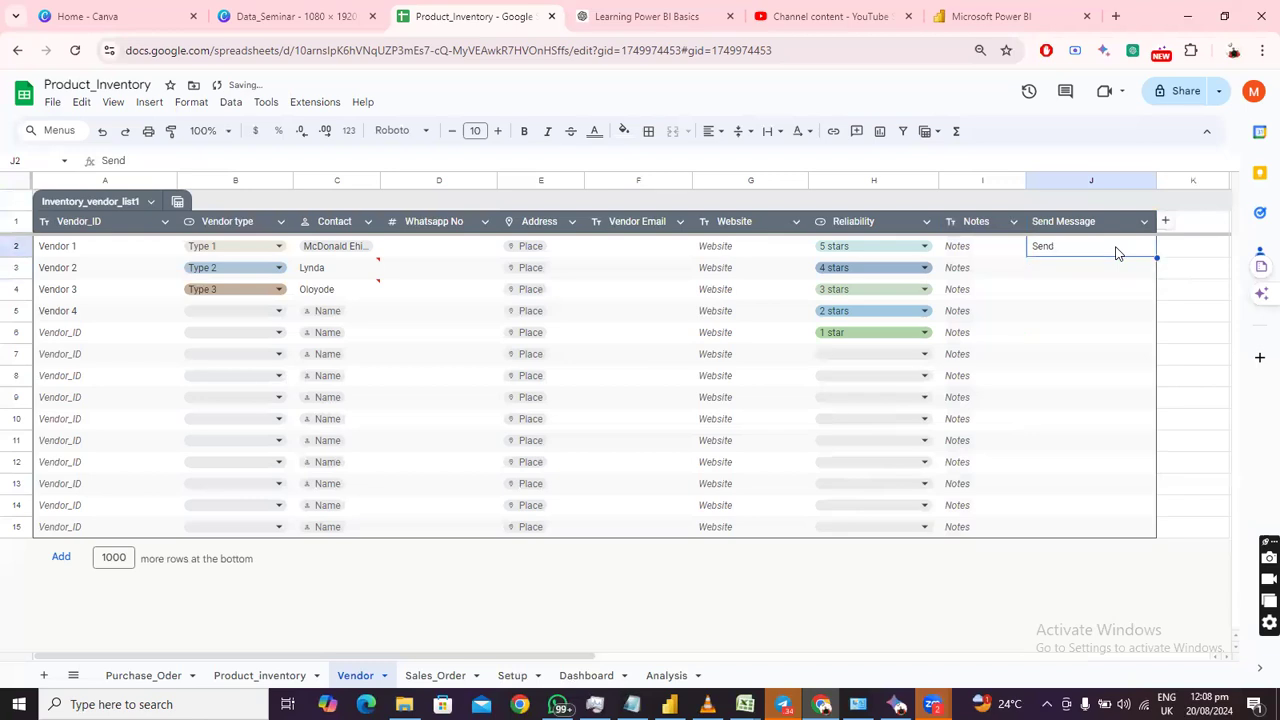
key("ctrl+shift+Down")
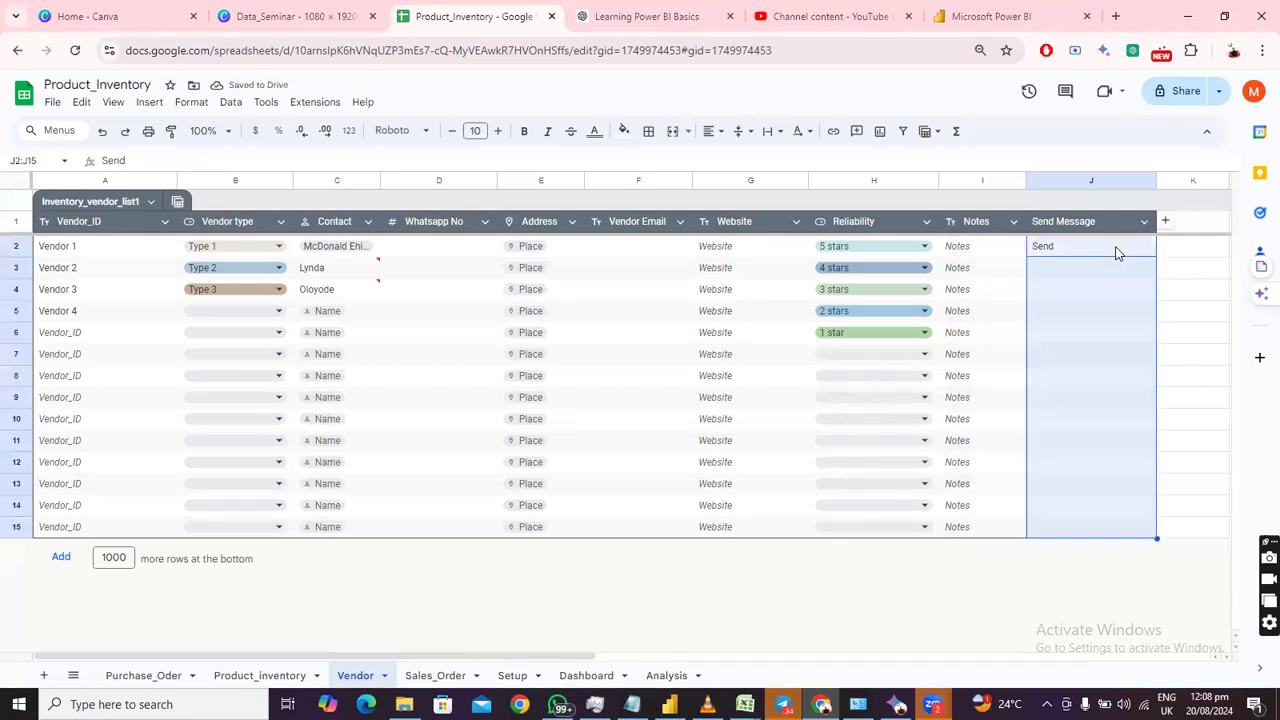
key("ctrl+d")
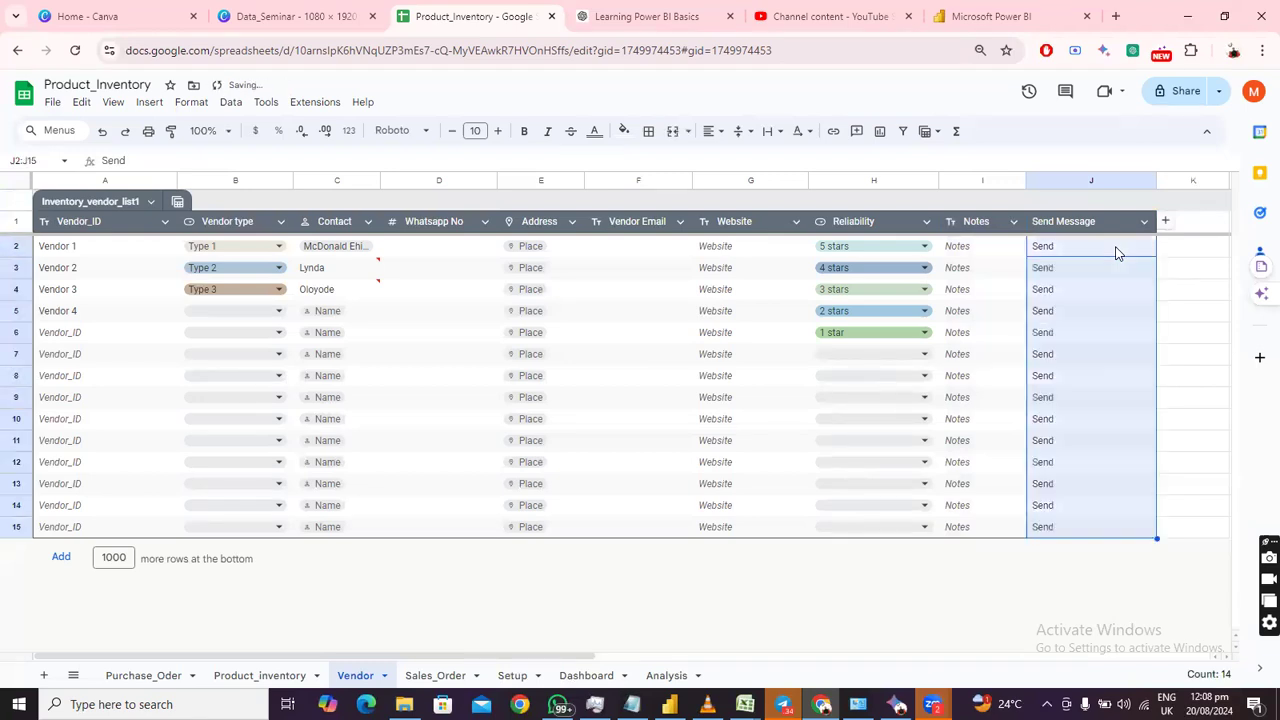
left_click(1205, 379)
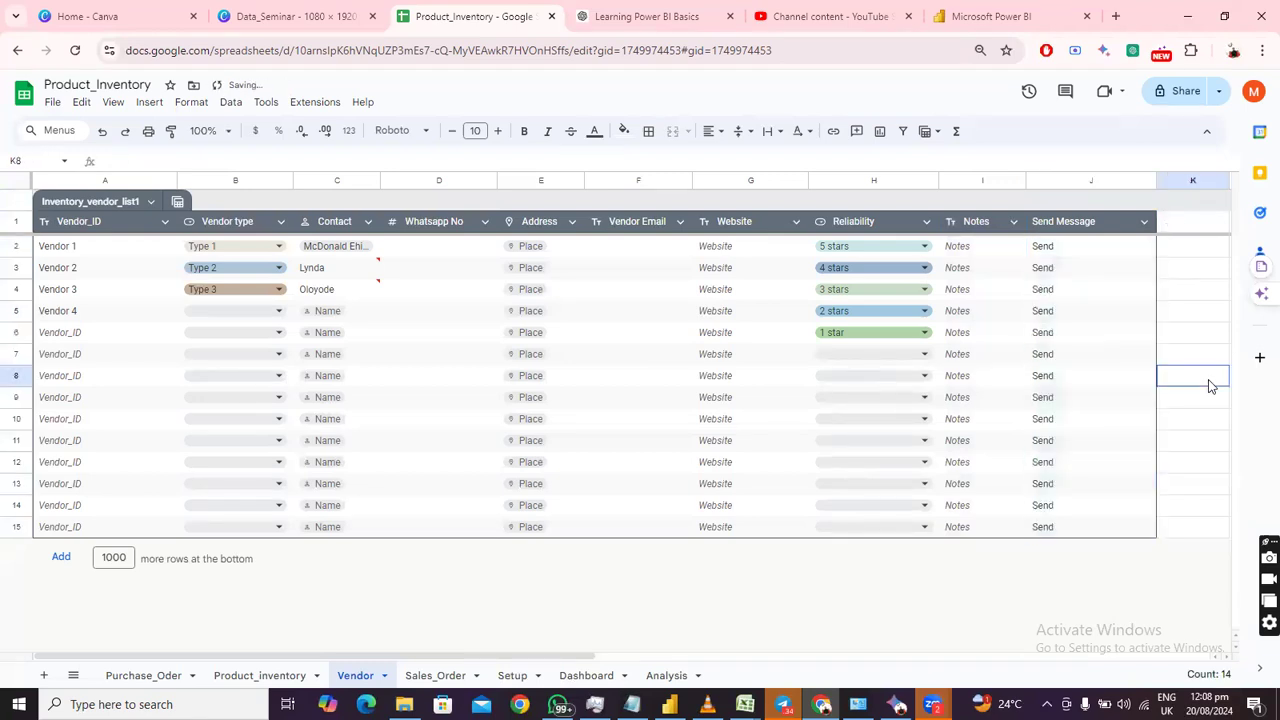
Insert a column between Notes and Send Message in the vendor table and name it Message.
left_click(1044, 253)
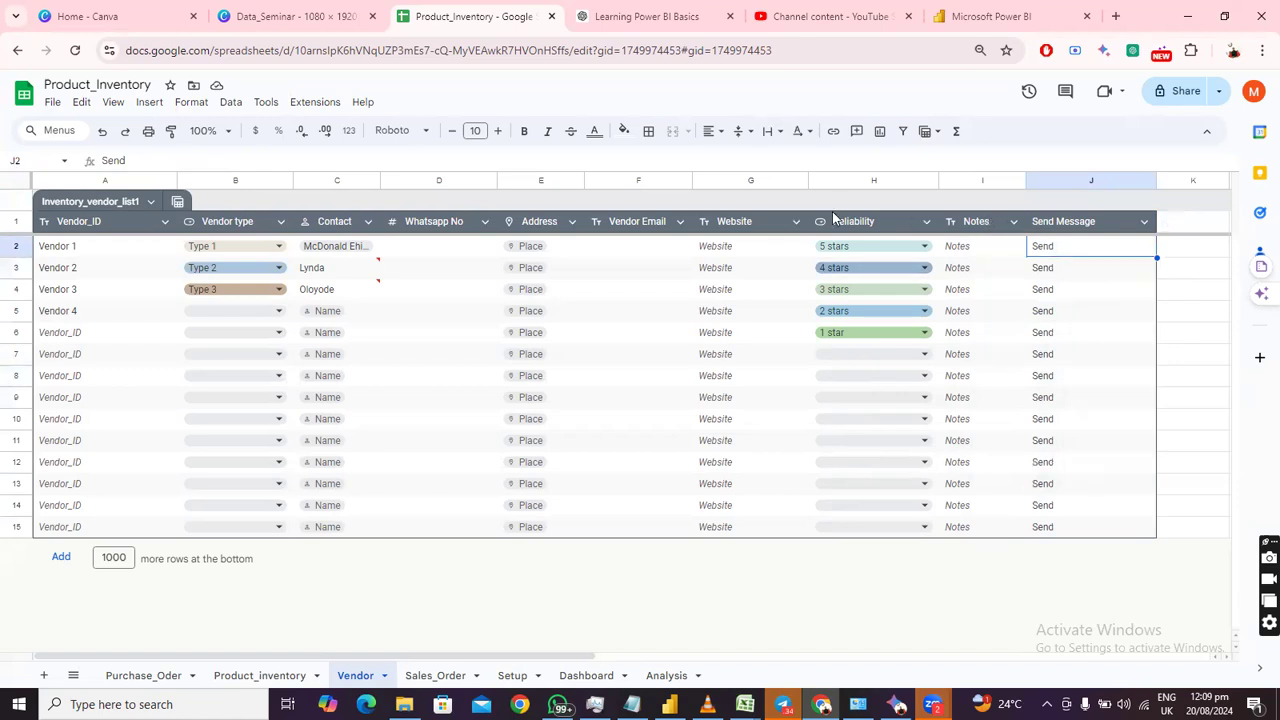
right_click(979, 184)
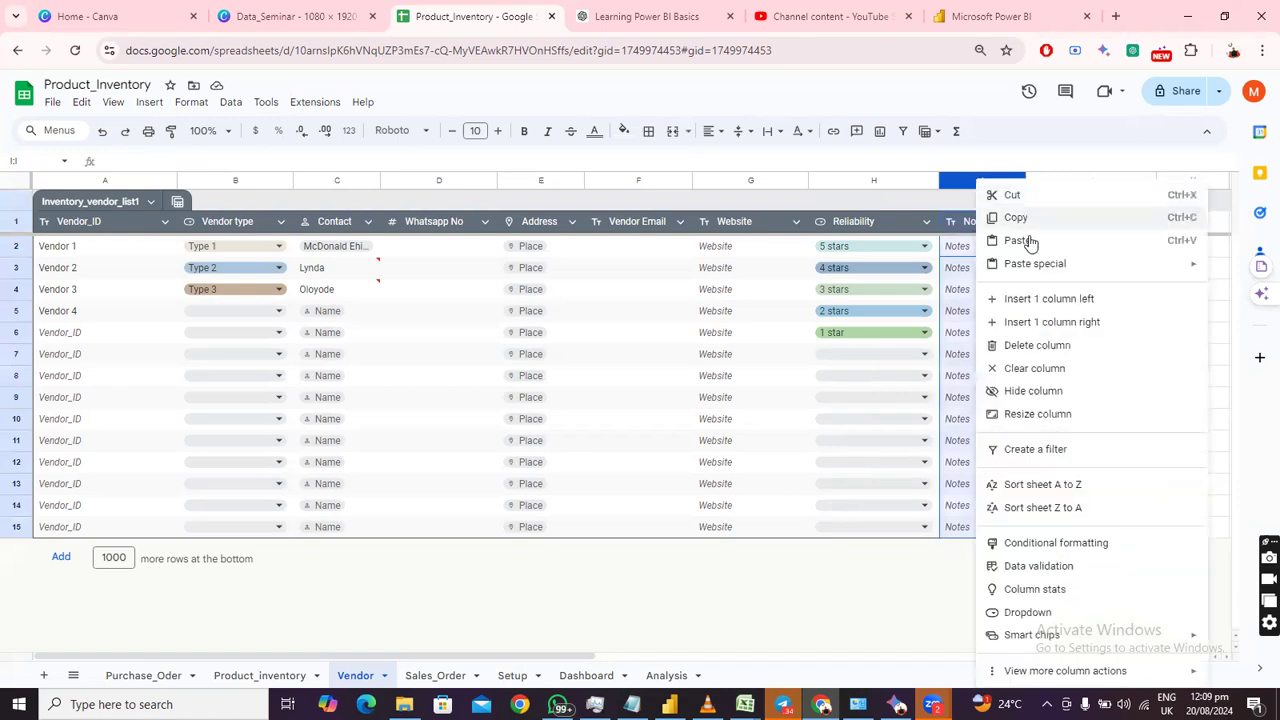
left_click(1066, 330)
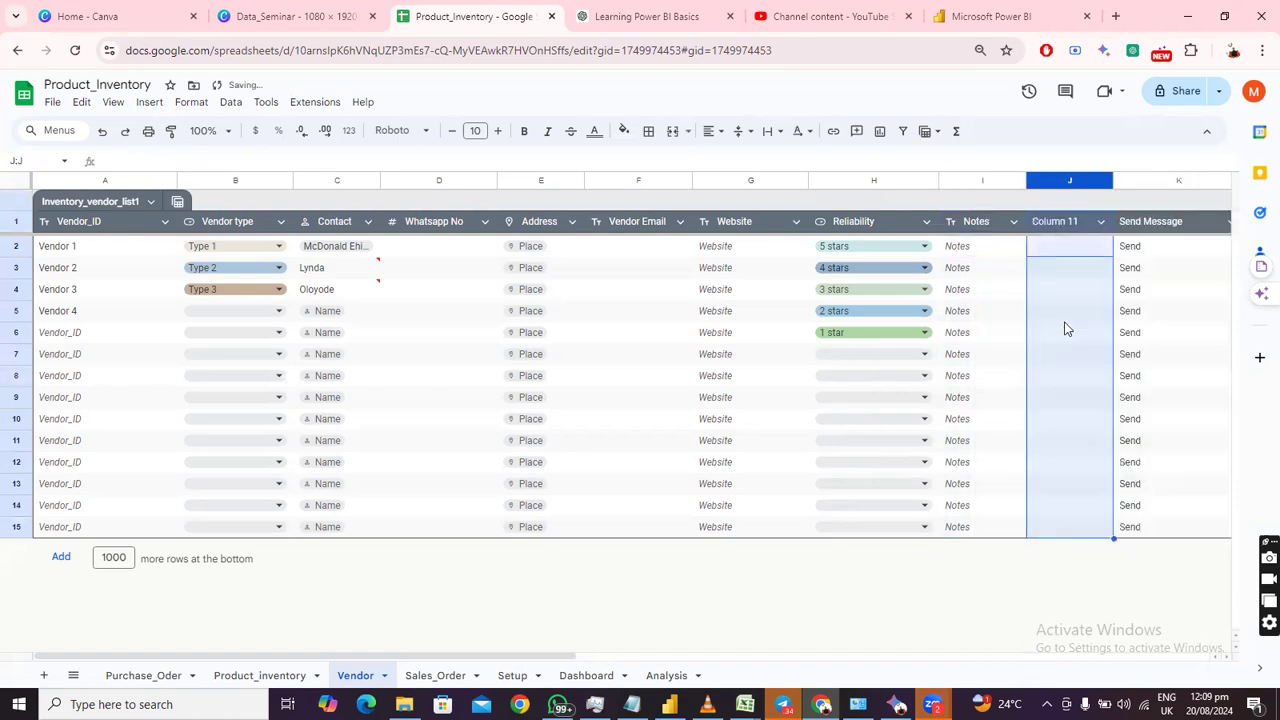
left_click(1062, 226)
double_click(1061, 222)
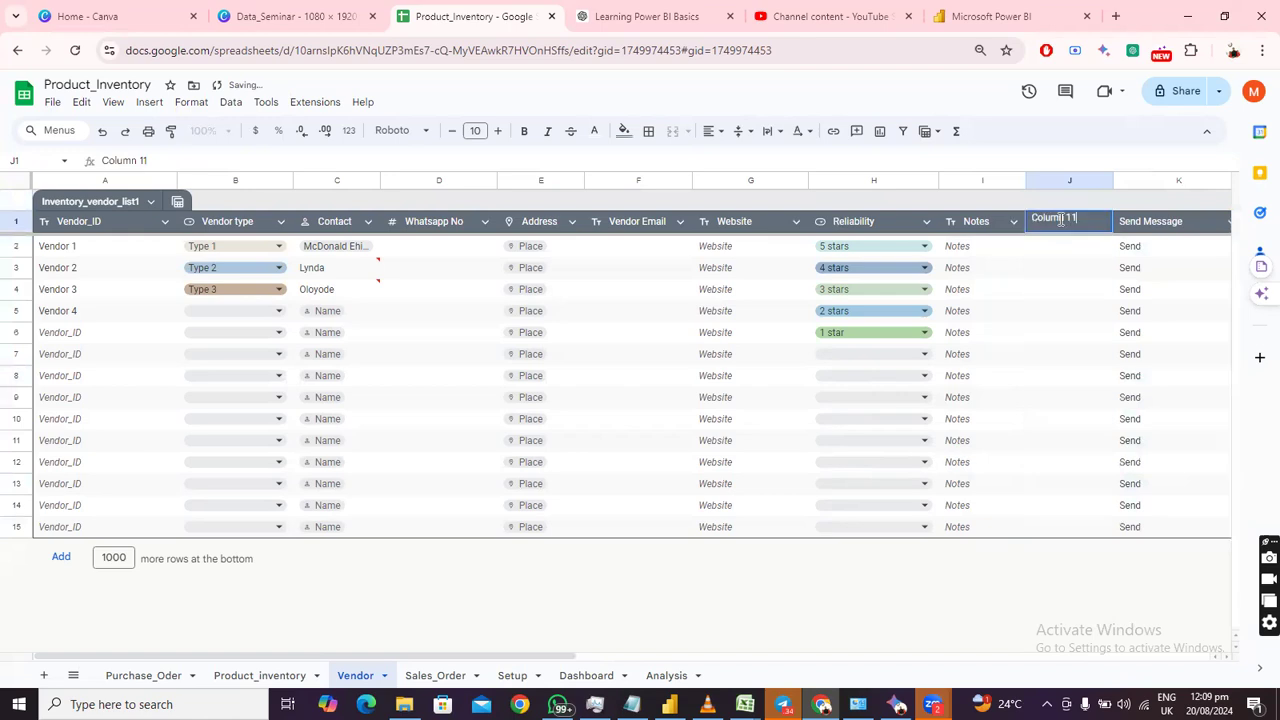
key("ctrl+a")
type("Message")
left_click(1066, 251)
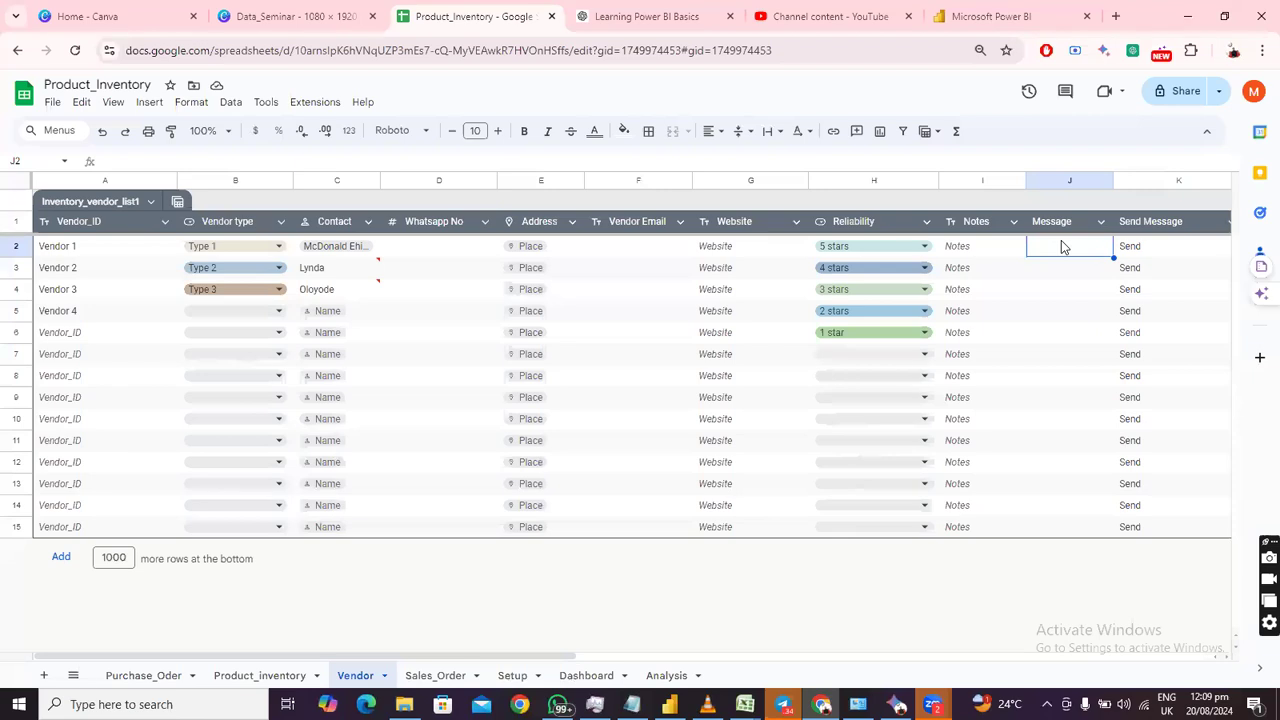
type("=")
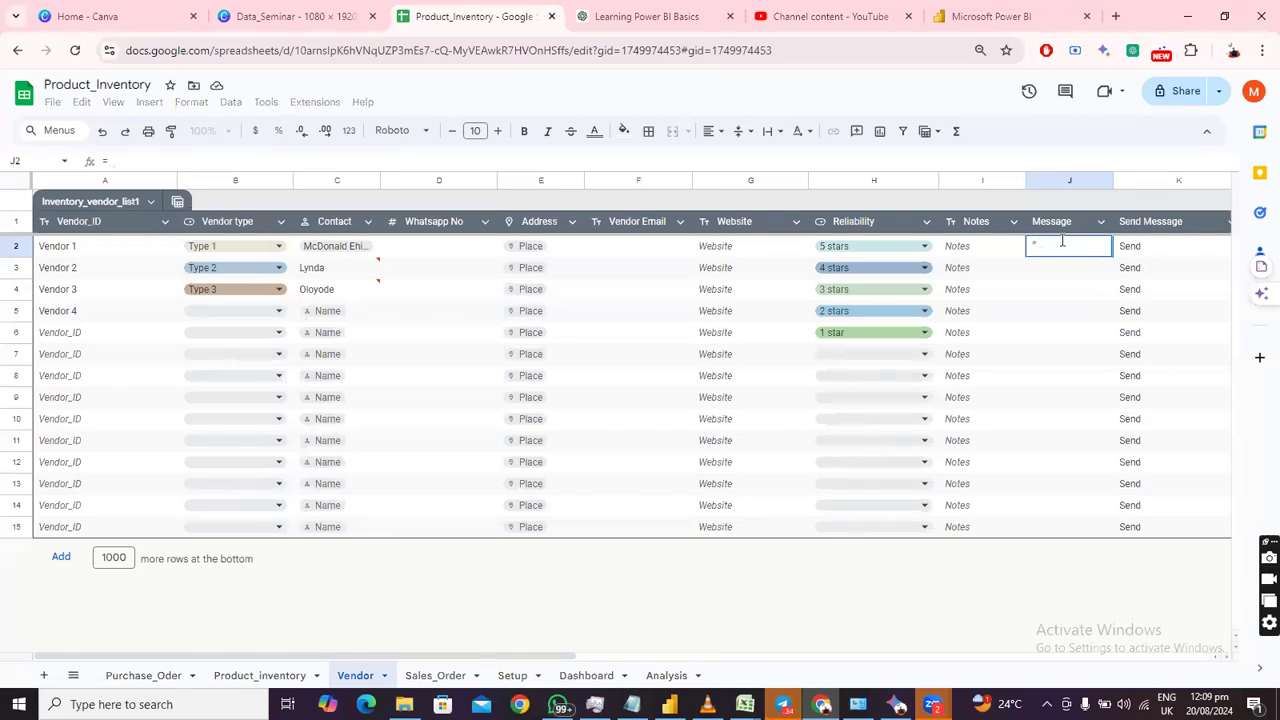
type("@")
key("BackSpace")
type("@")
key("BackSpace")
type("\"\"")
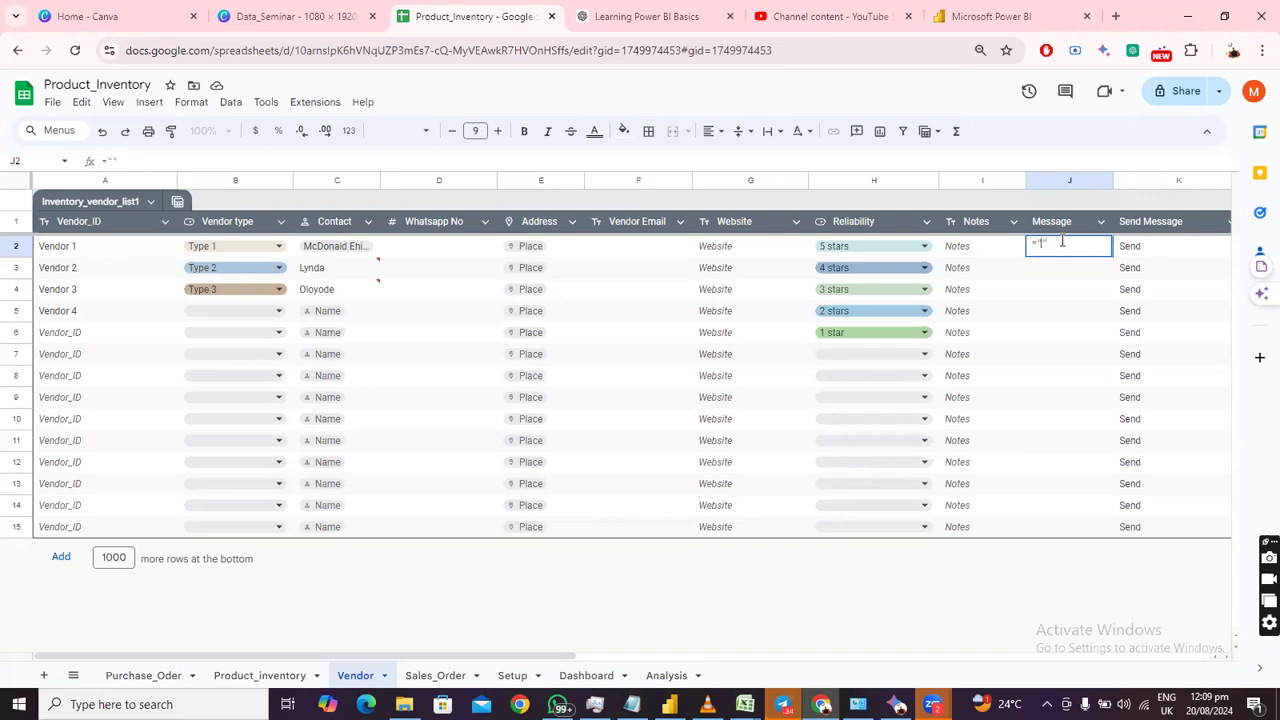
type("Hi")
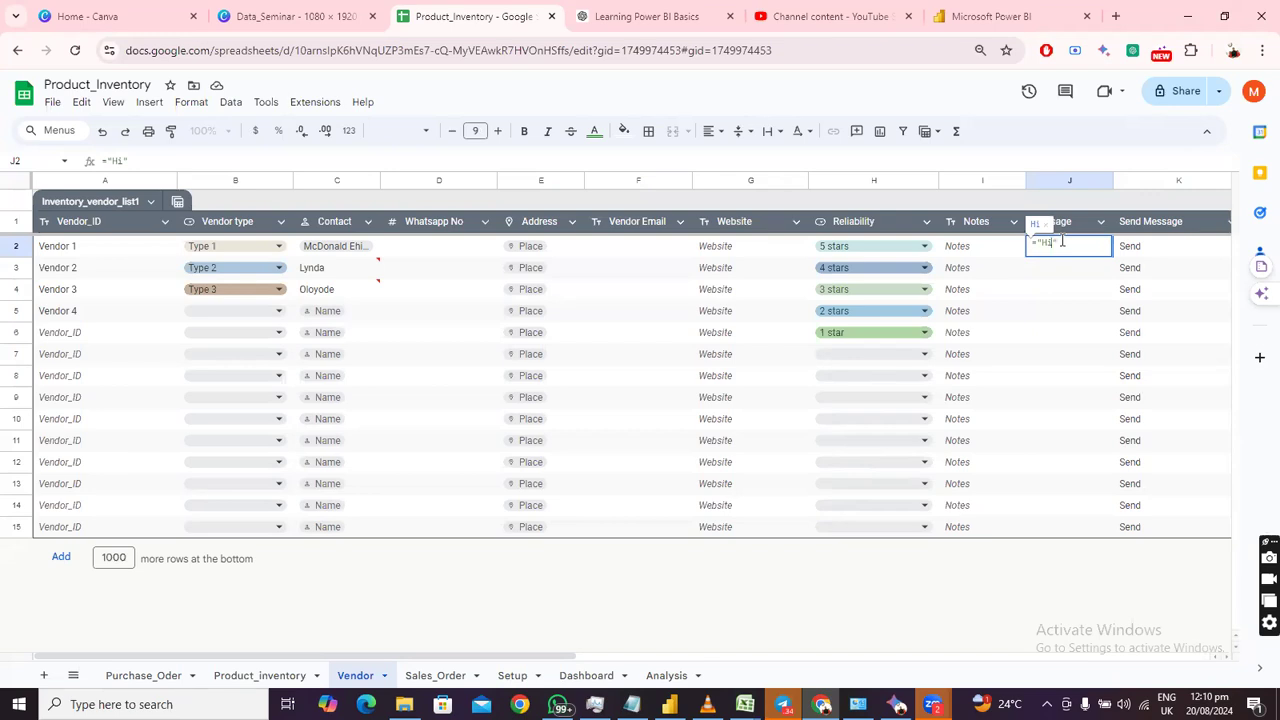
type(",")
type("&&")
key("BackSpace")
key("BackSpace")
type("\"&&")
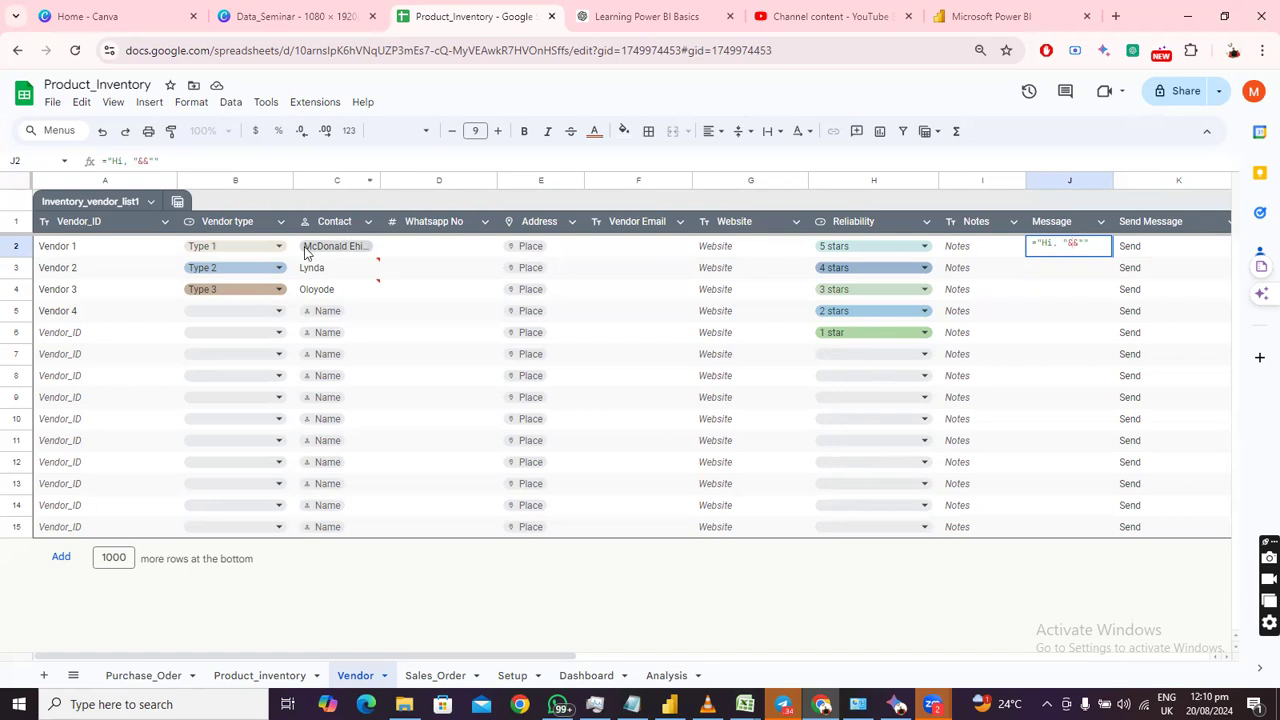
type("C2")
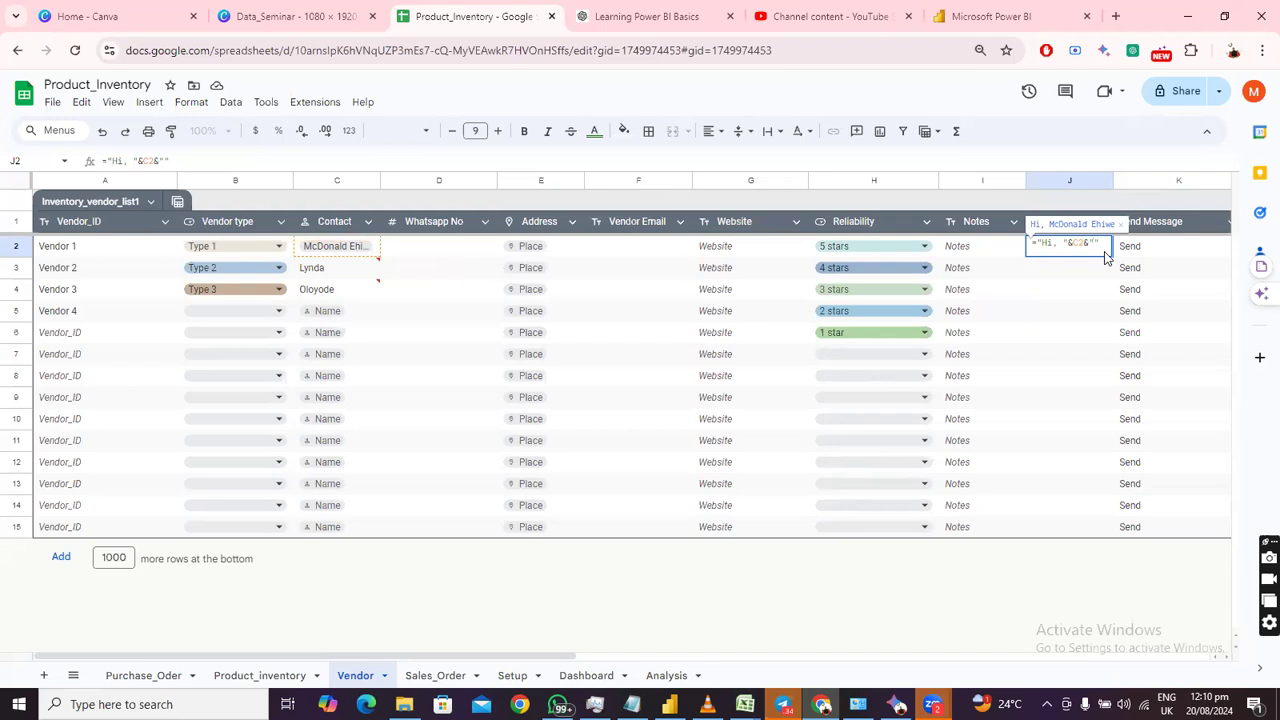
type("Pleas")
type("e kindly ")
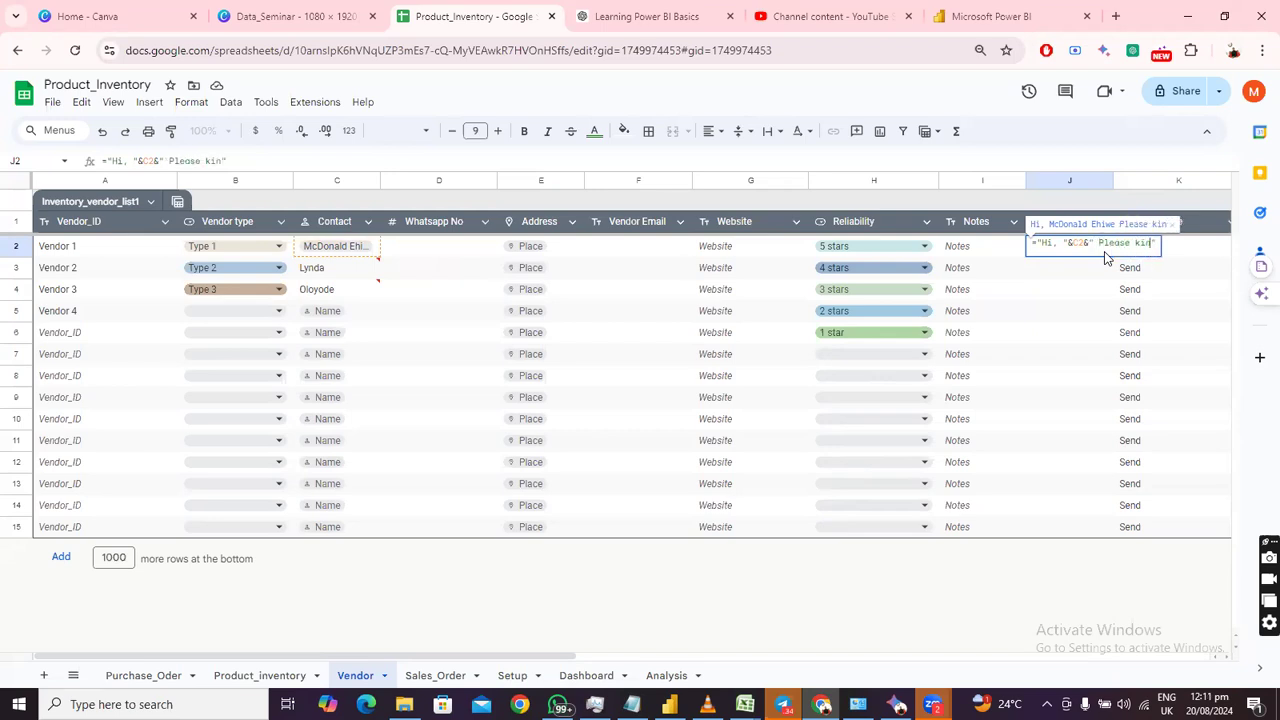
type("supply")
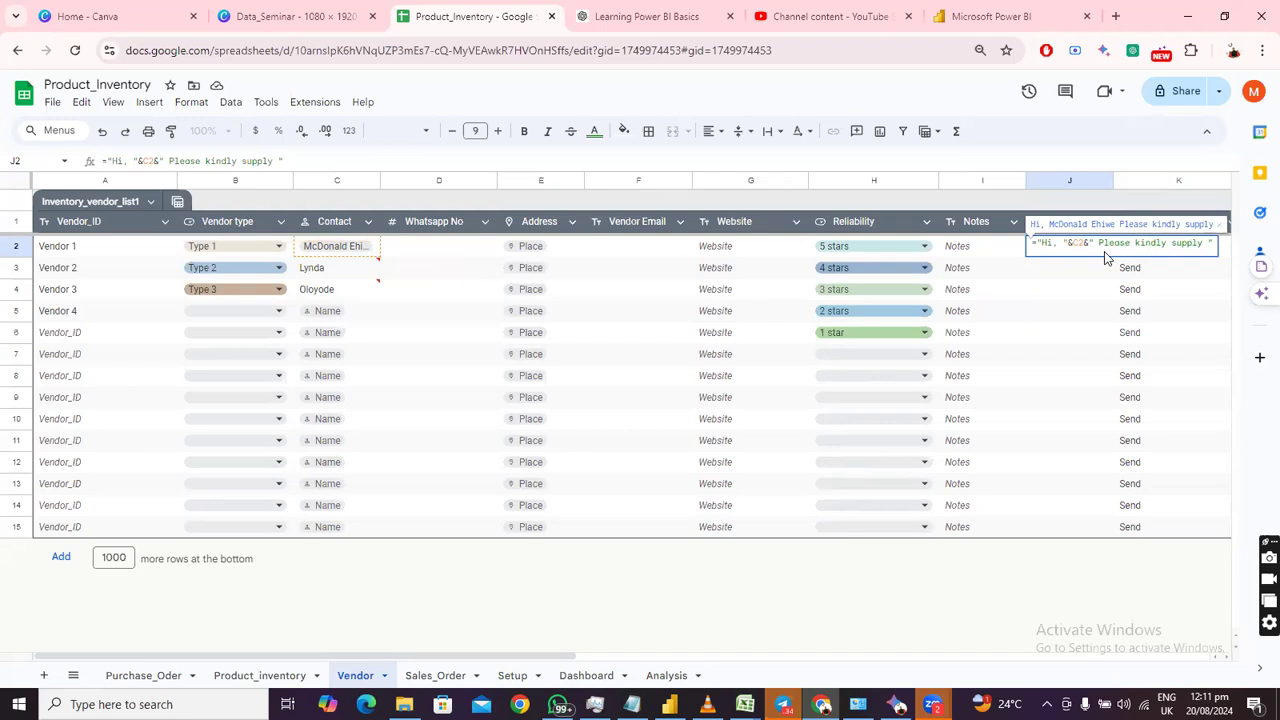
type(" the")
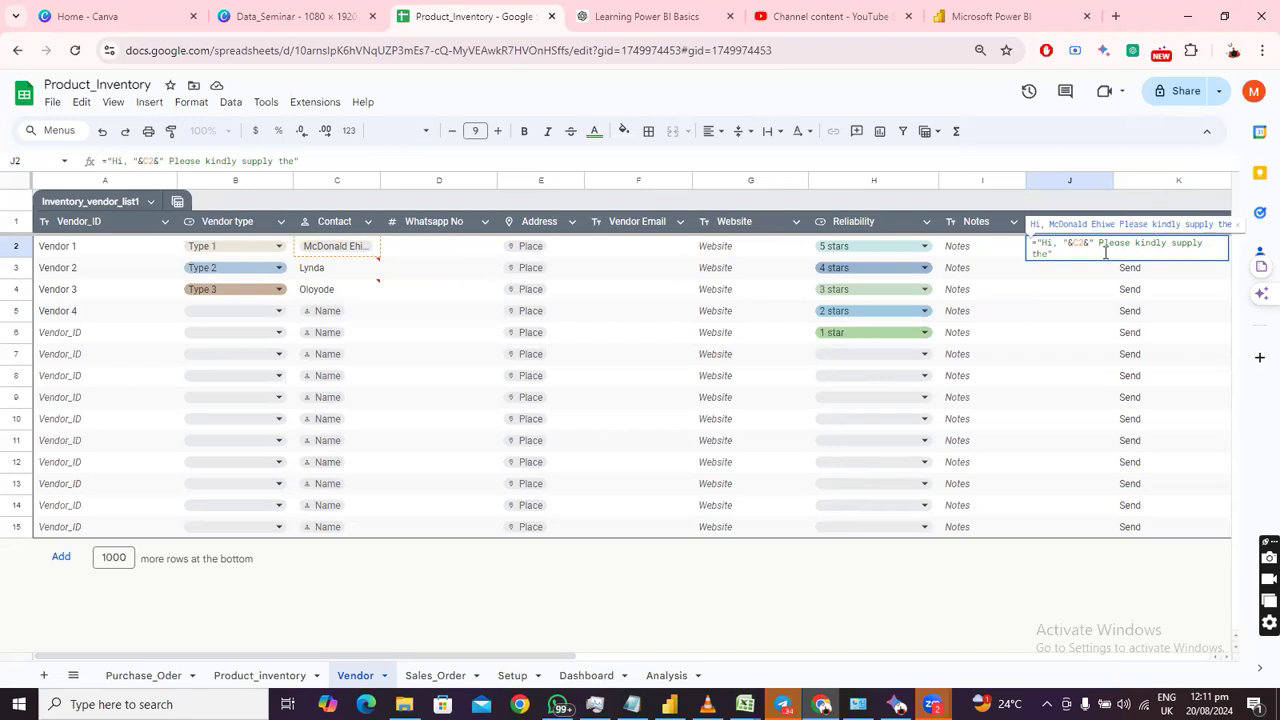
key("Escape")
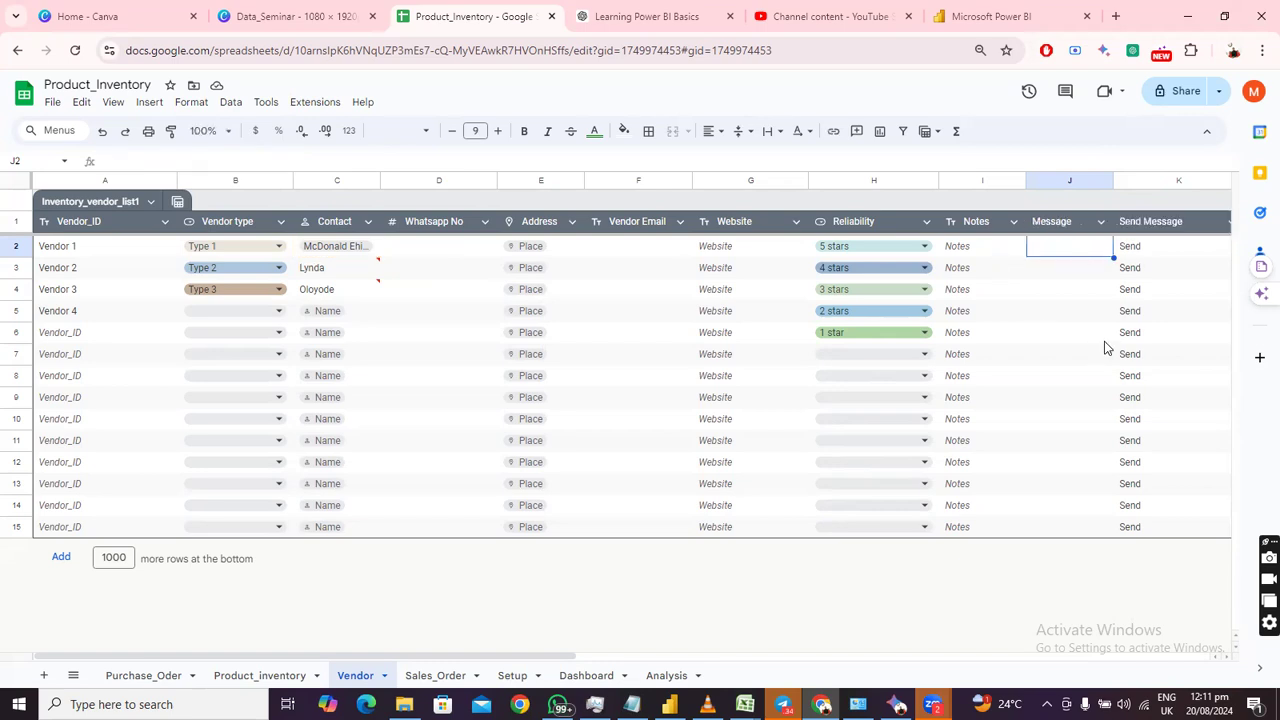
On the Purchase_Oder sheet, insert two columns directly after the Notes column of the purchase orders table.
left_click(124, 677)
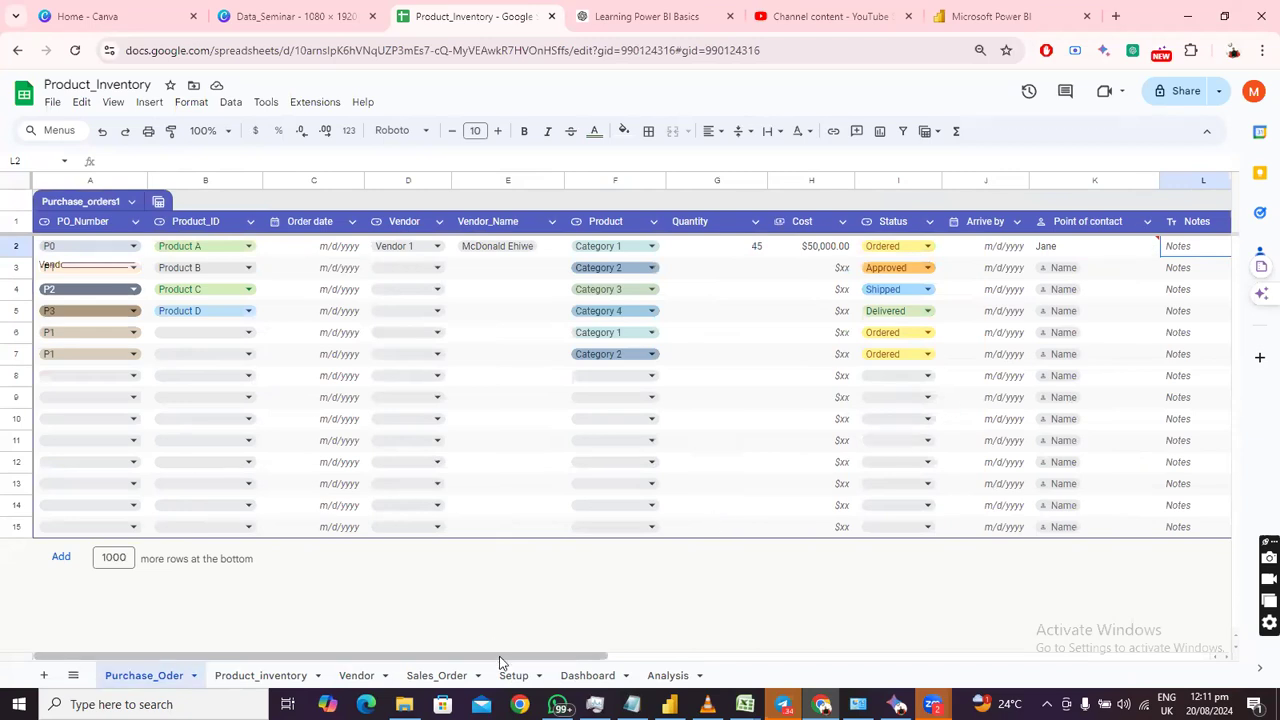
left_click(770, 655)
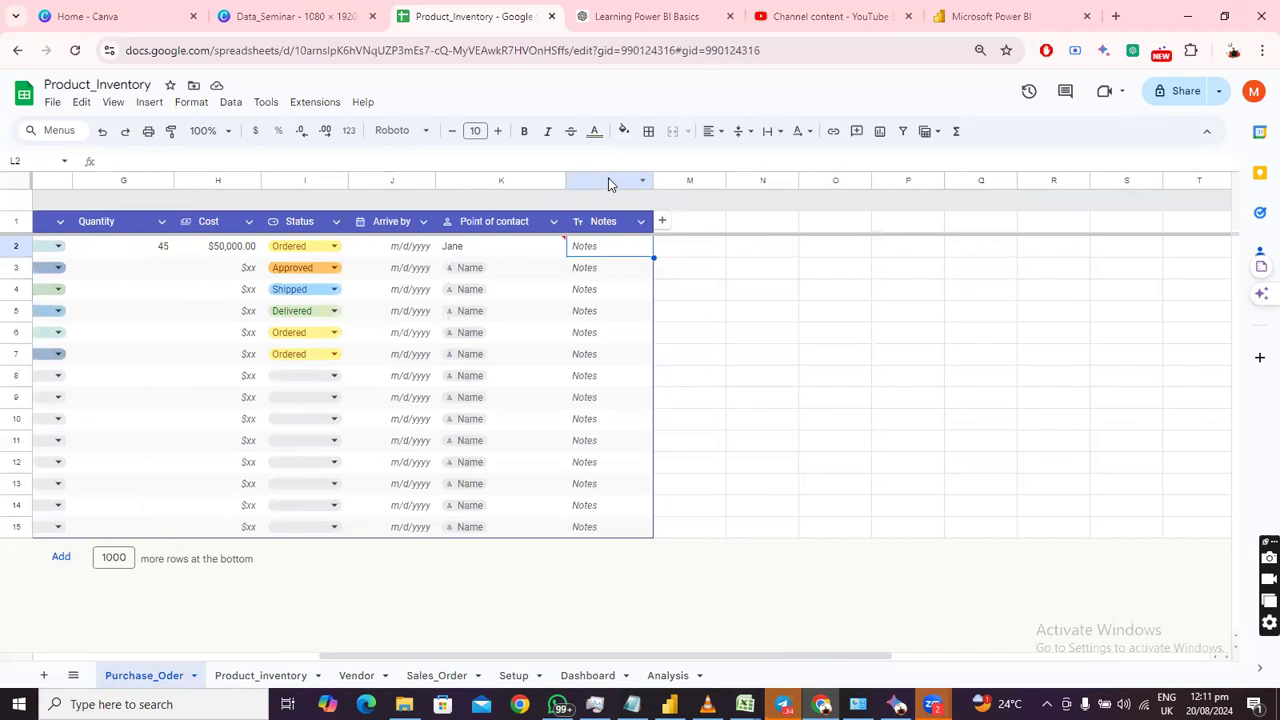
left_click(500, 181)
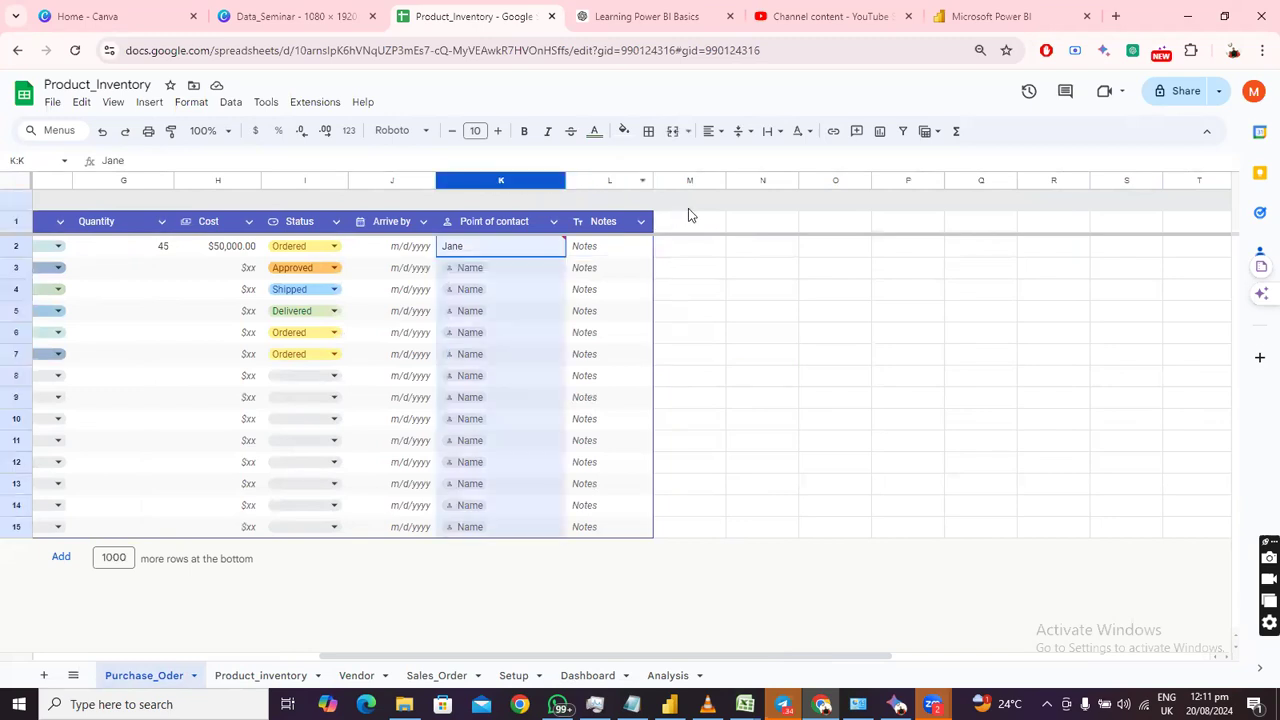
left_click(614, 183, "shift")
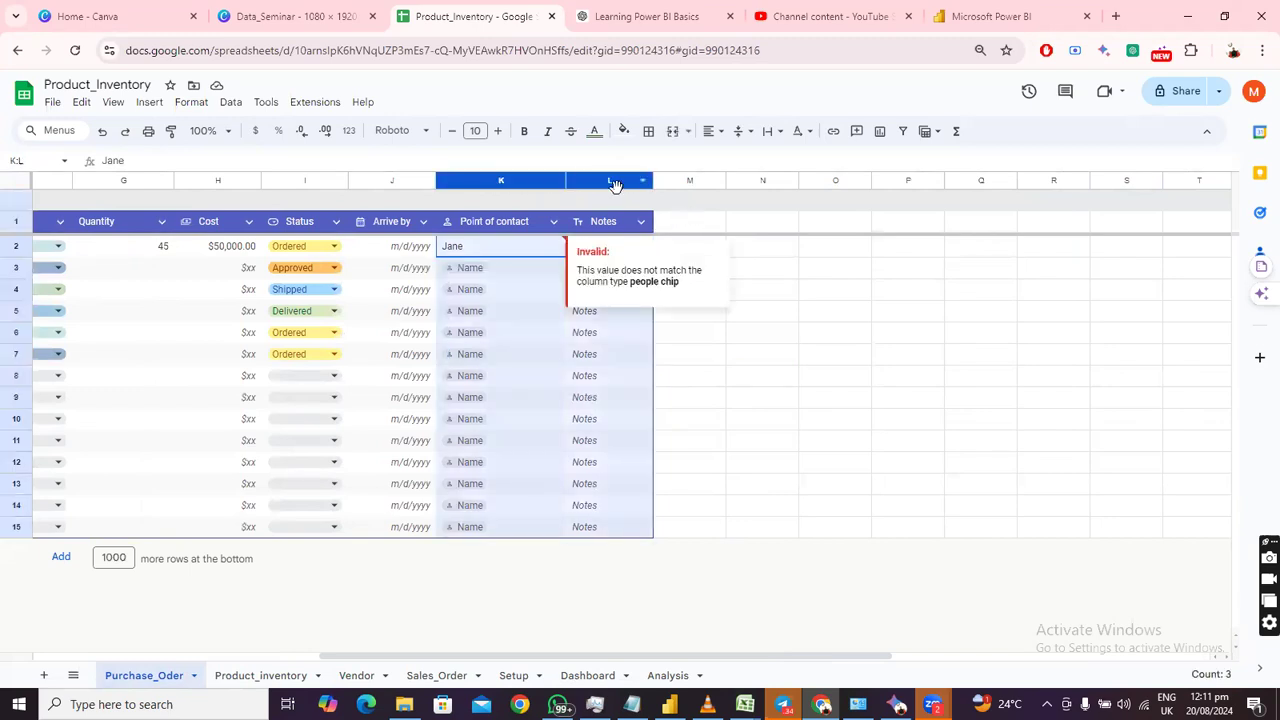
right_click(503, 177)
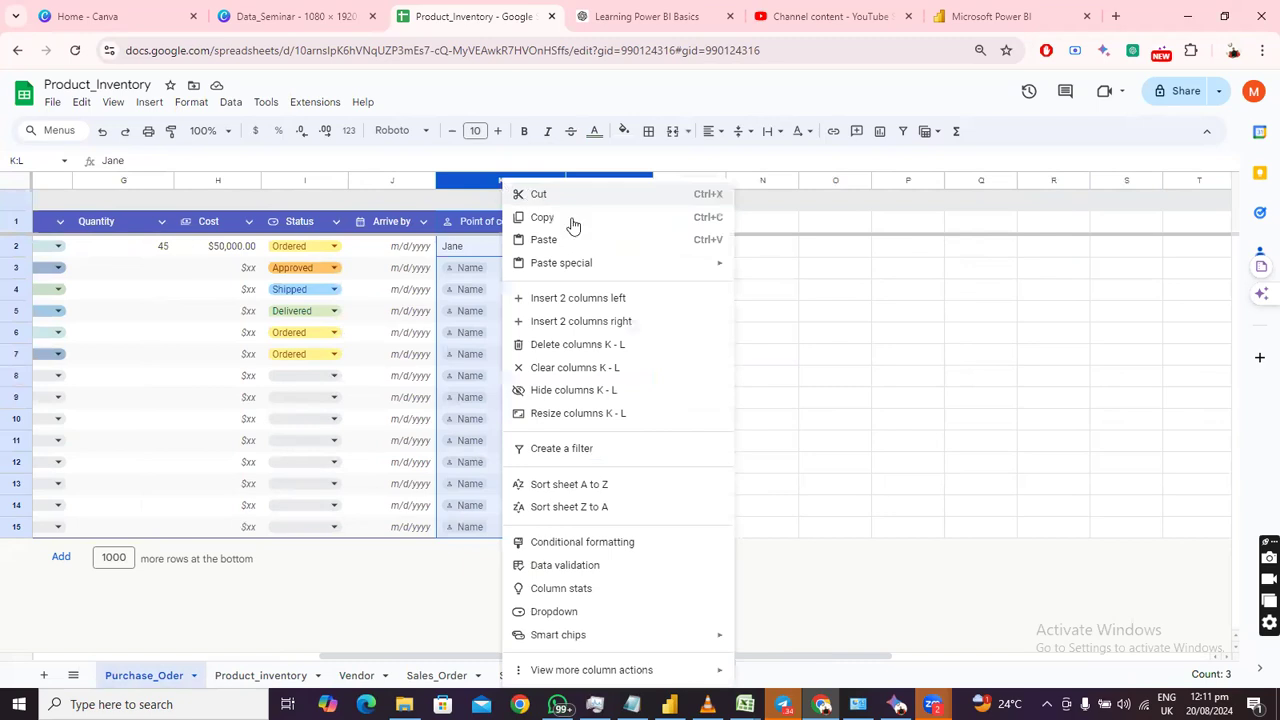
left_click(668, 321)
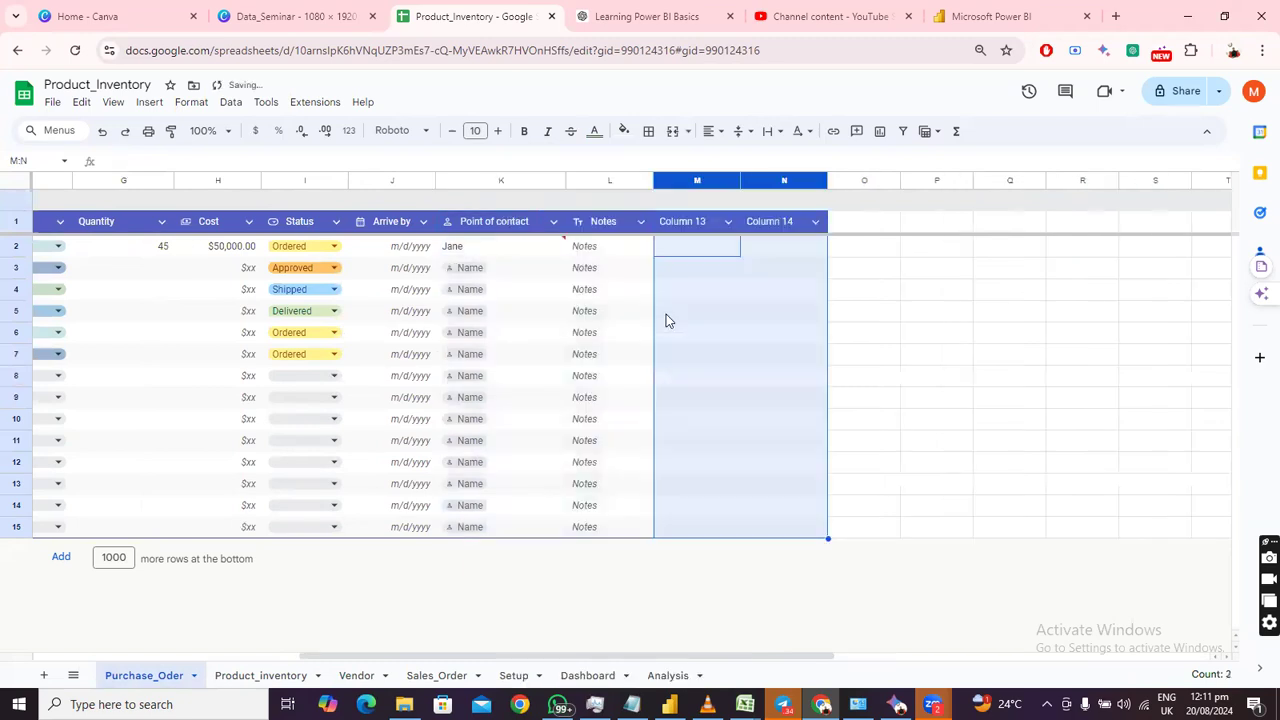
Name the two new columns after Notes Message and Send.
left_click(698, 245)
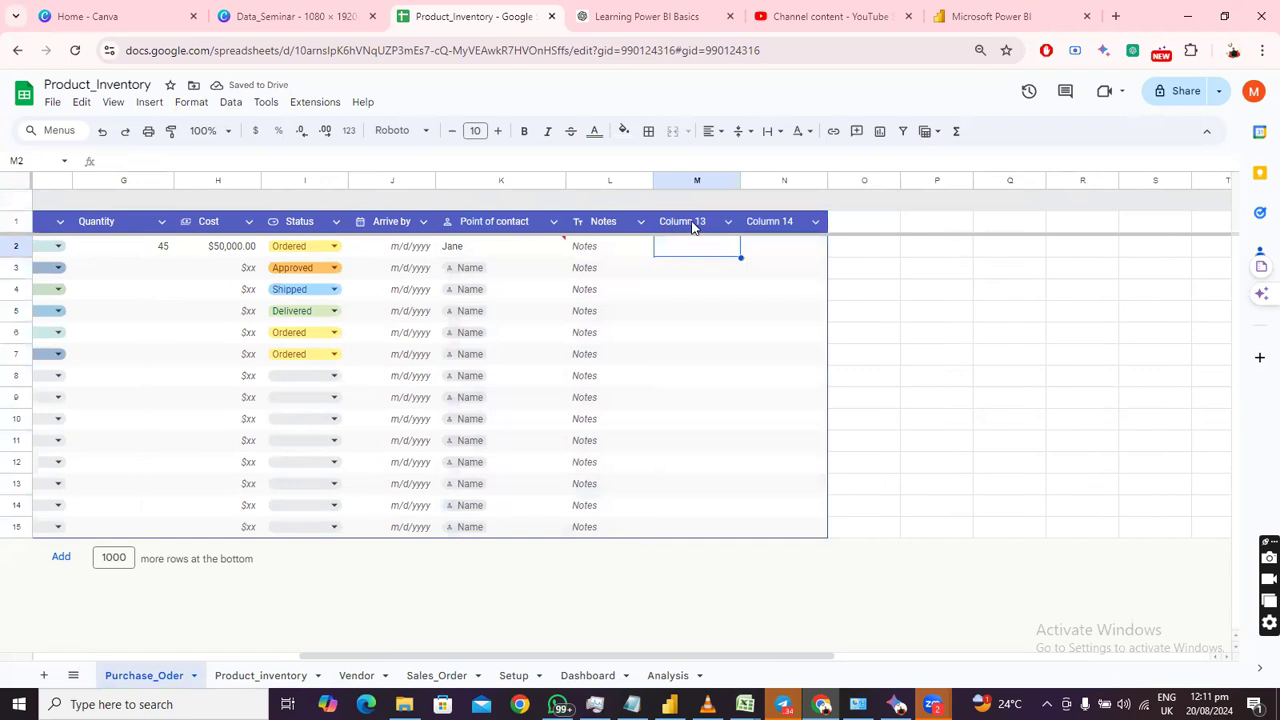
double_click(693, 222)
type("M")
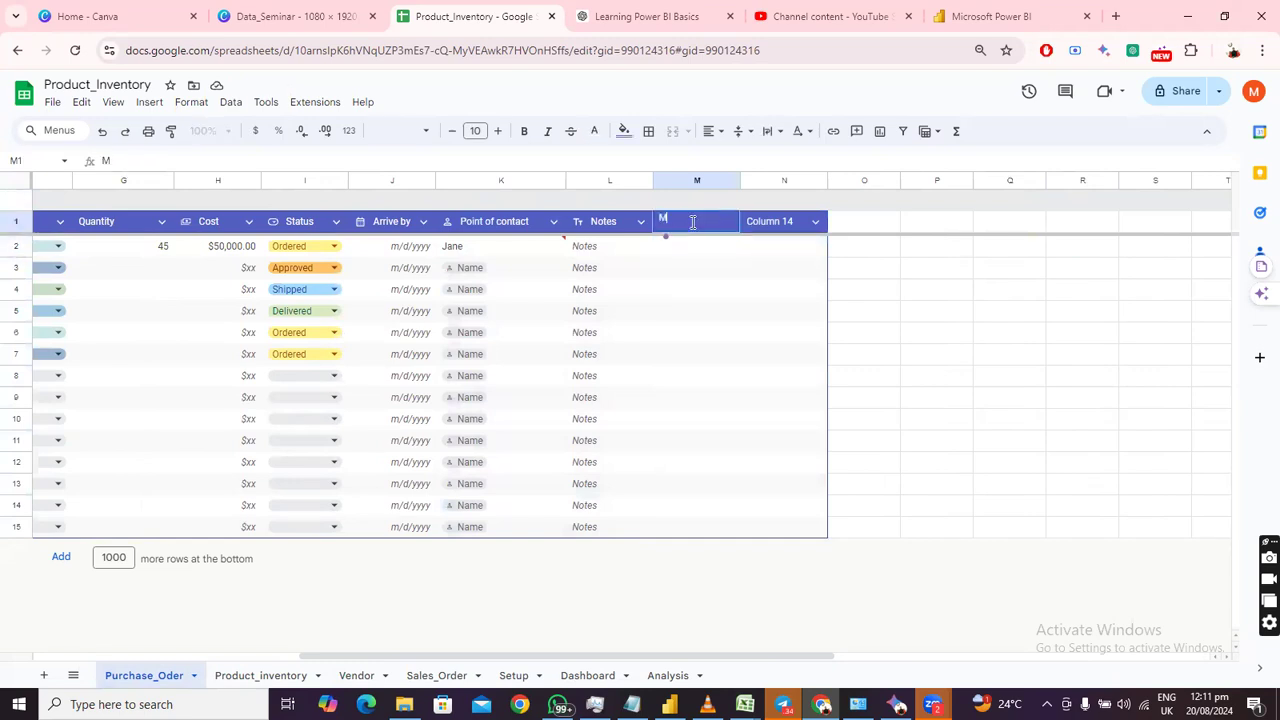
type("essage")
left_click(768, 222)
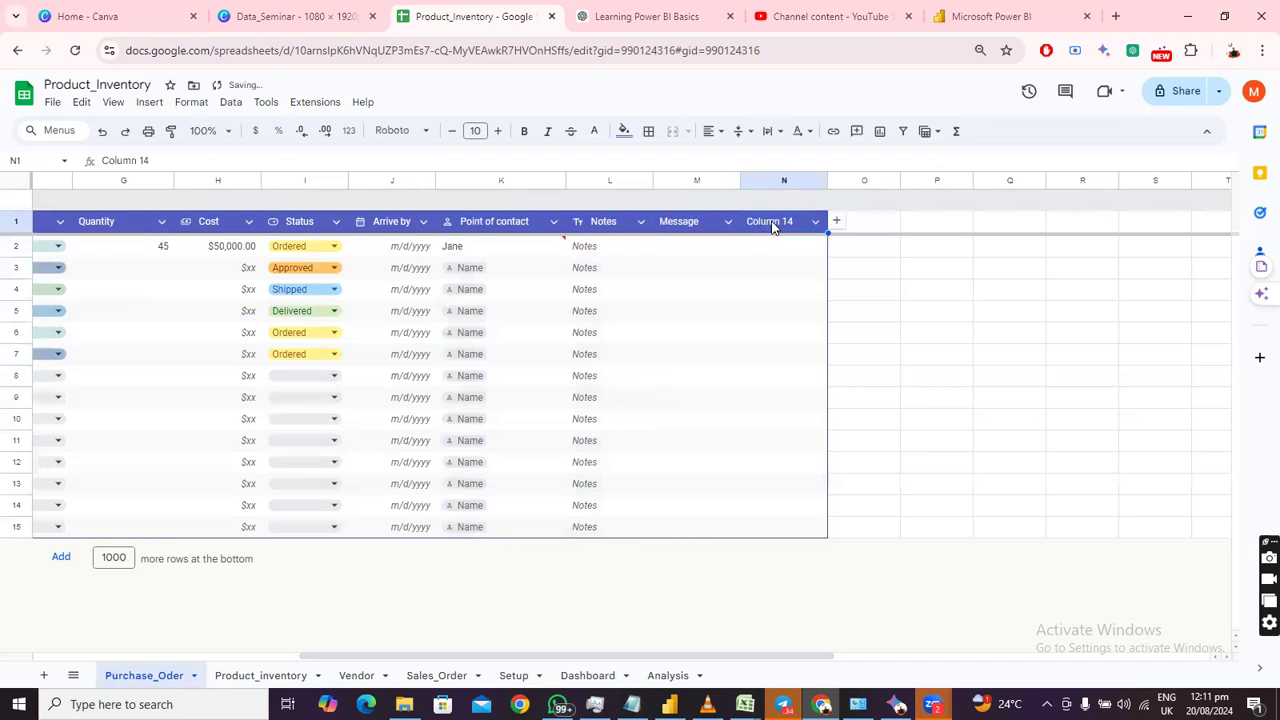
double_click(772, 223)
type("Send")
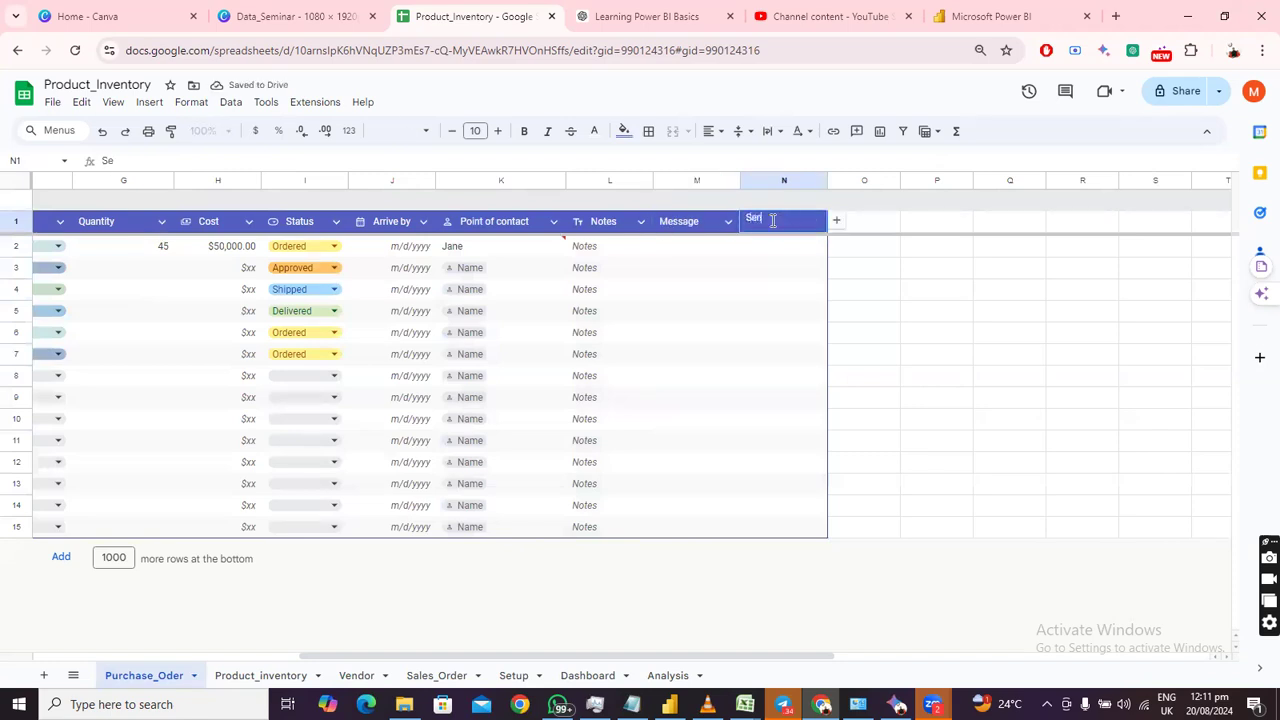
left_click(703, 250)
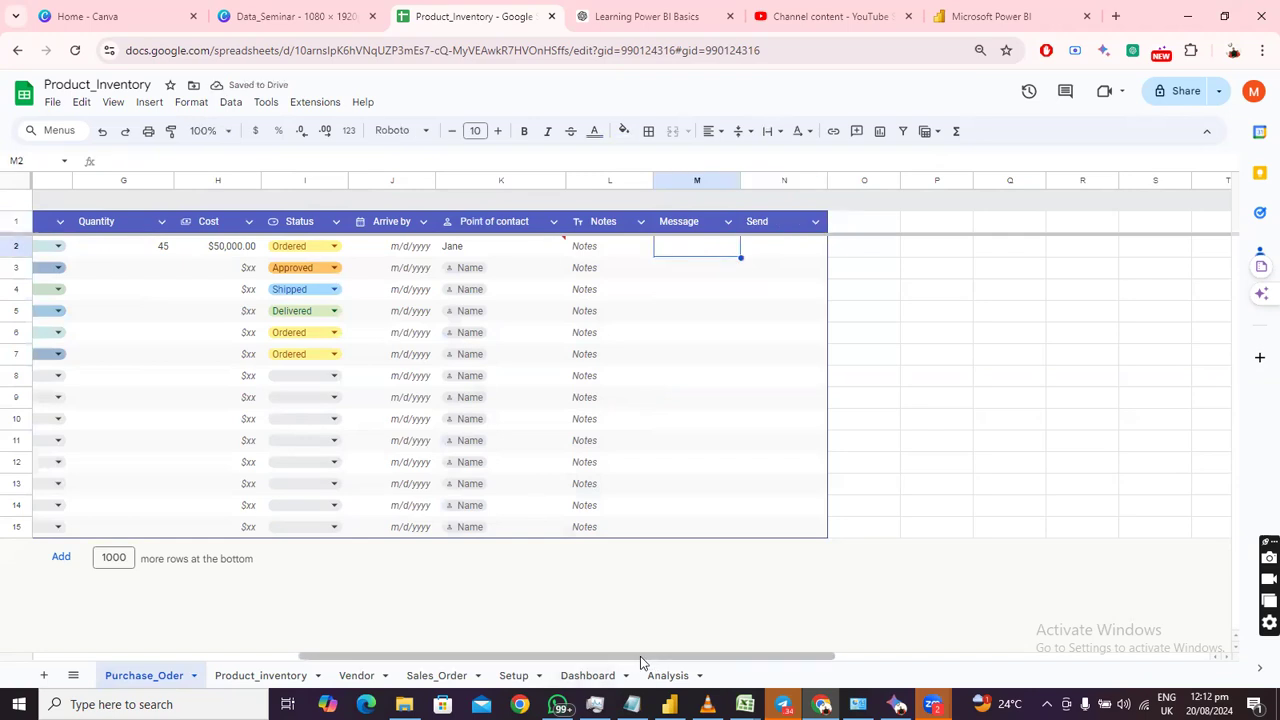
Insert a column directly after Vendor_Name in the purchase orders table and name it Vendor Phone.
left_click_drag(640, 656, 367, 680)
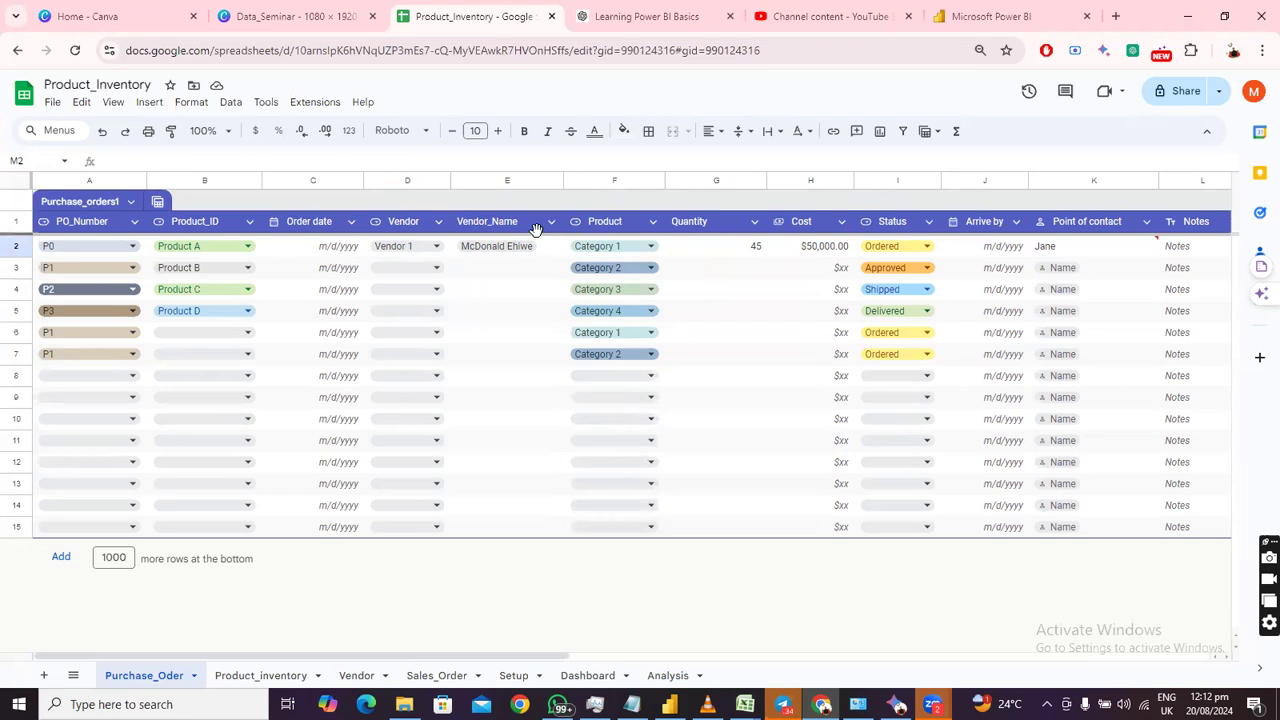
right_click(501, 179)
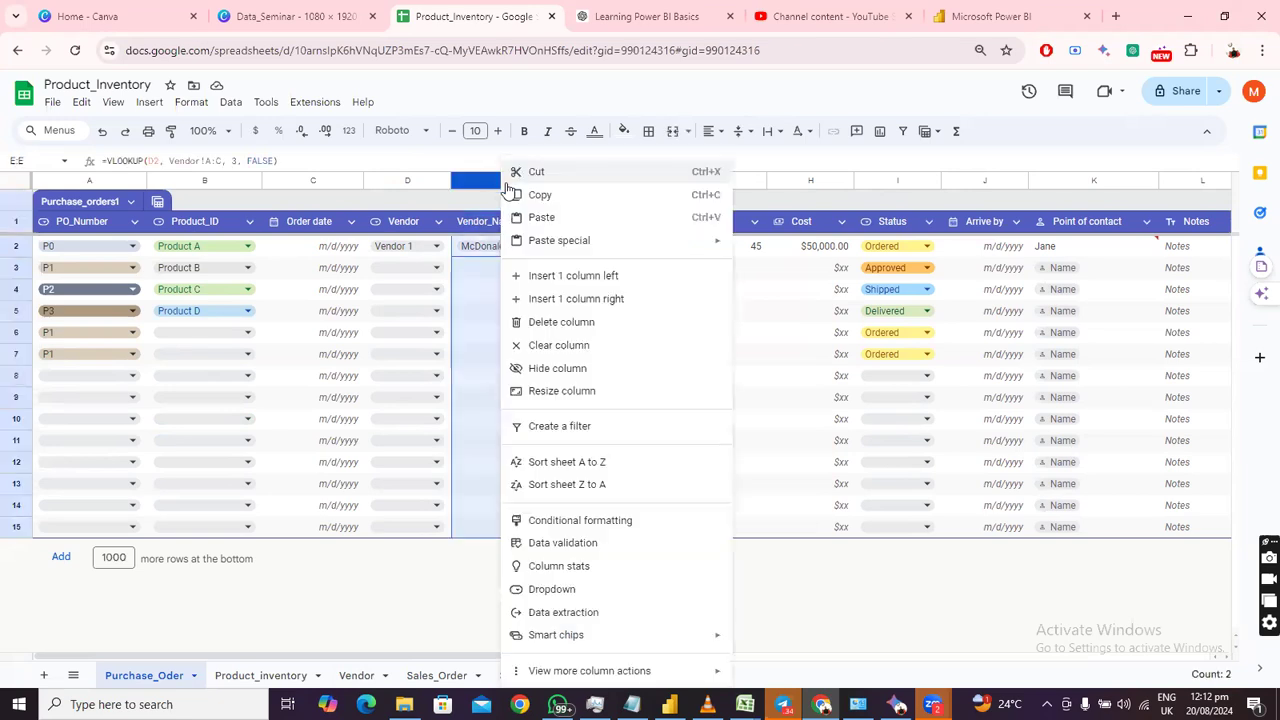
left_click(616, 302)
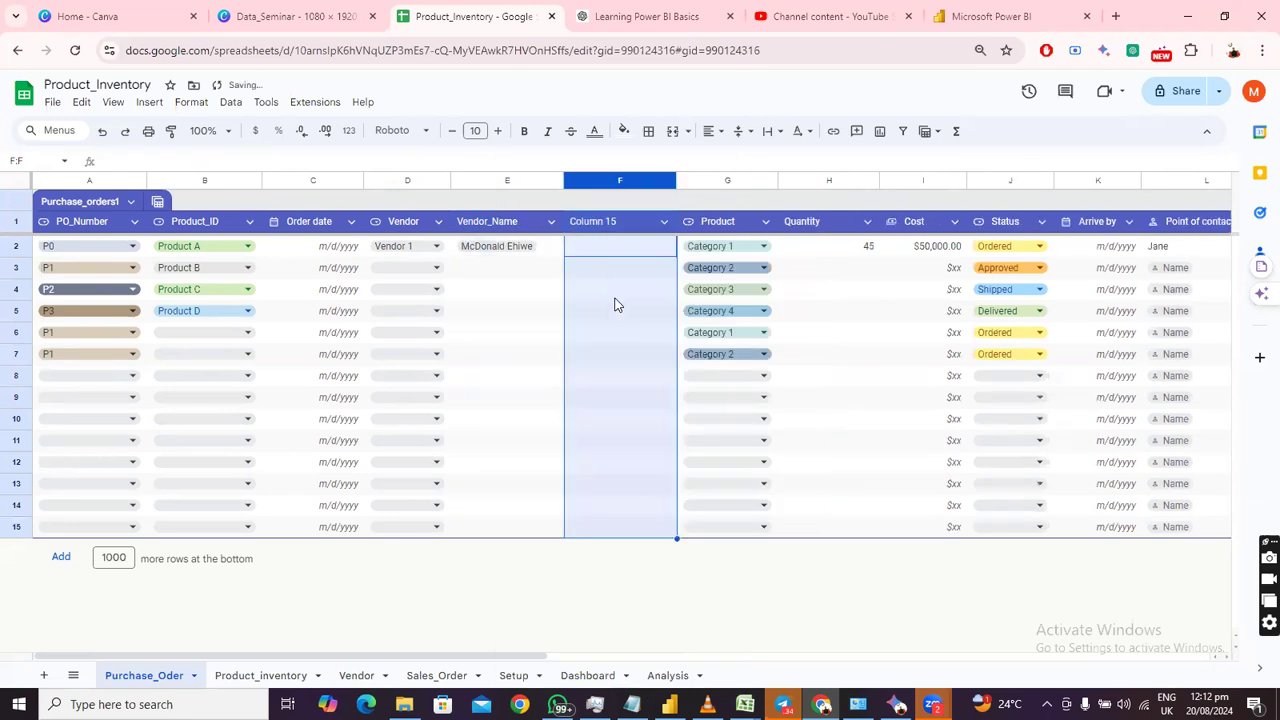
double_click(614, 224)
type("Vendo")
type("r_I")
type("one")
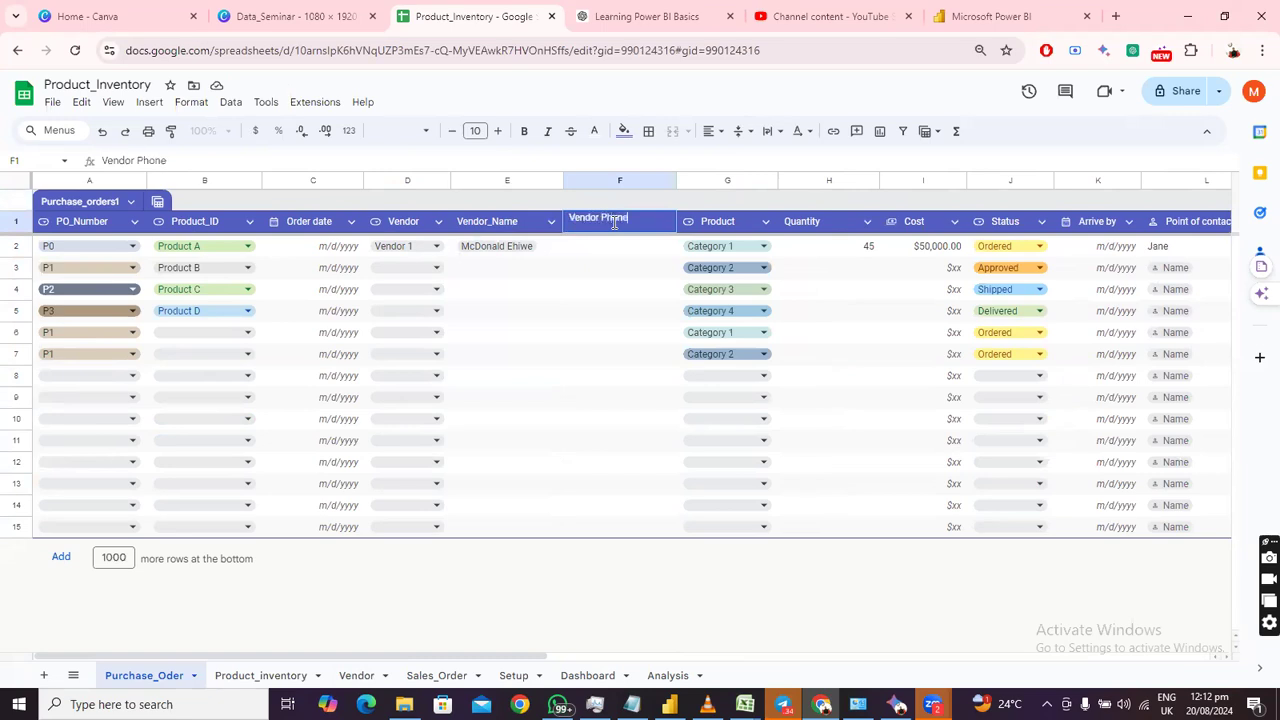
left_click(645, 249)
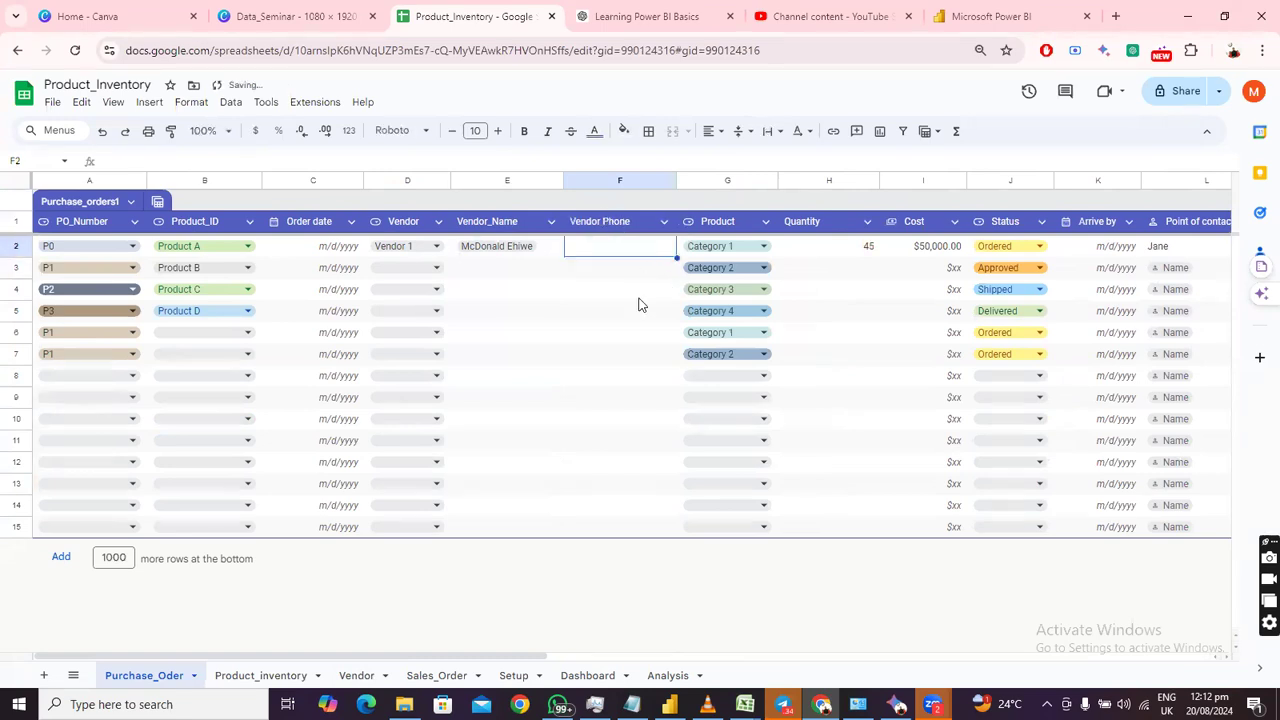
Enter Send Message in the Send column for the first purchase order, P0.
left_click_drag(398, 657, 642, 610)
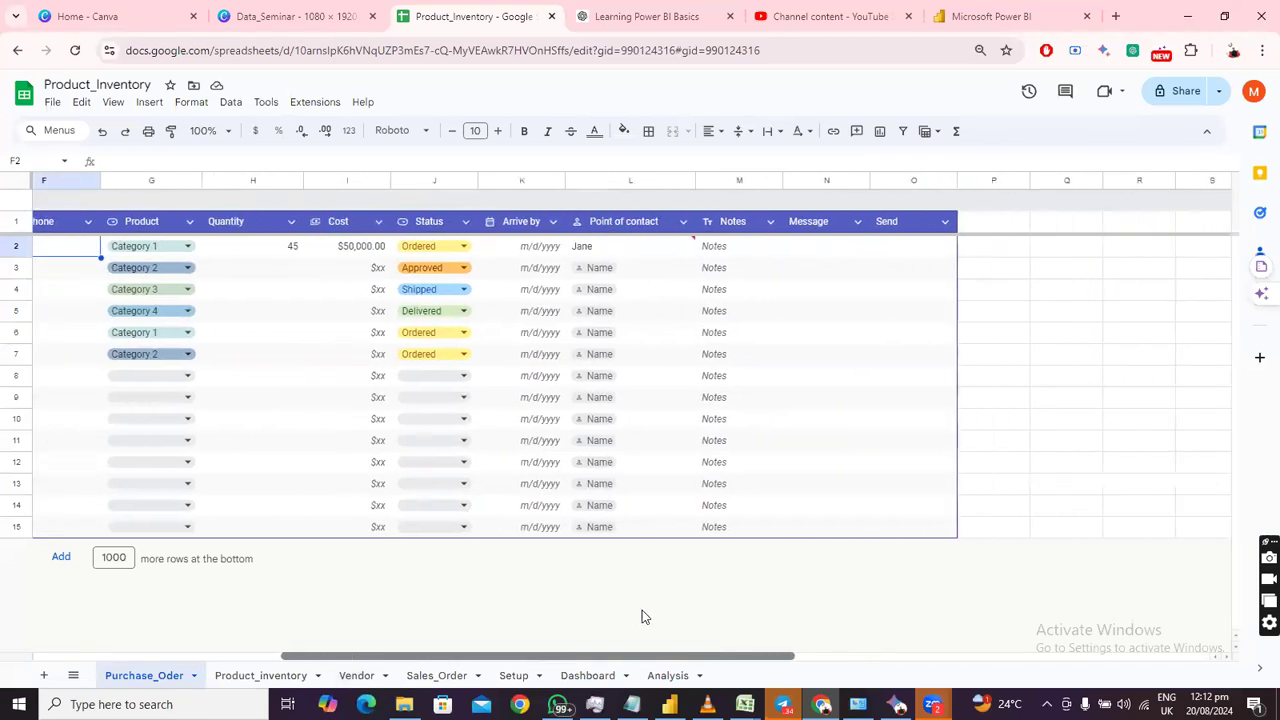
left_click(812, 253)
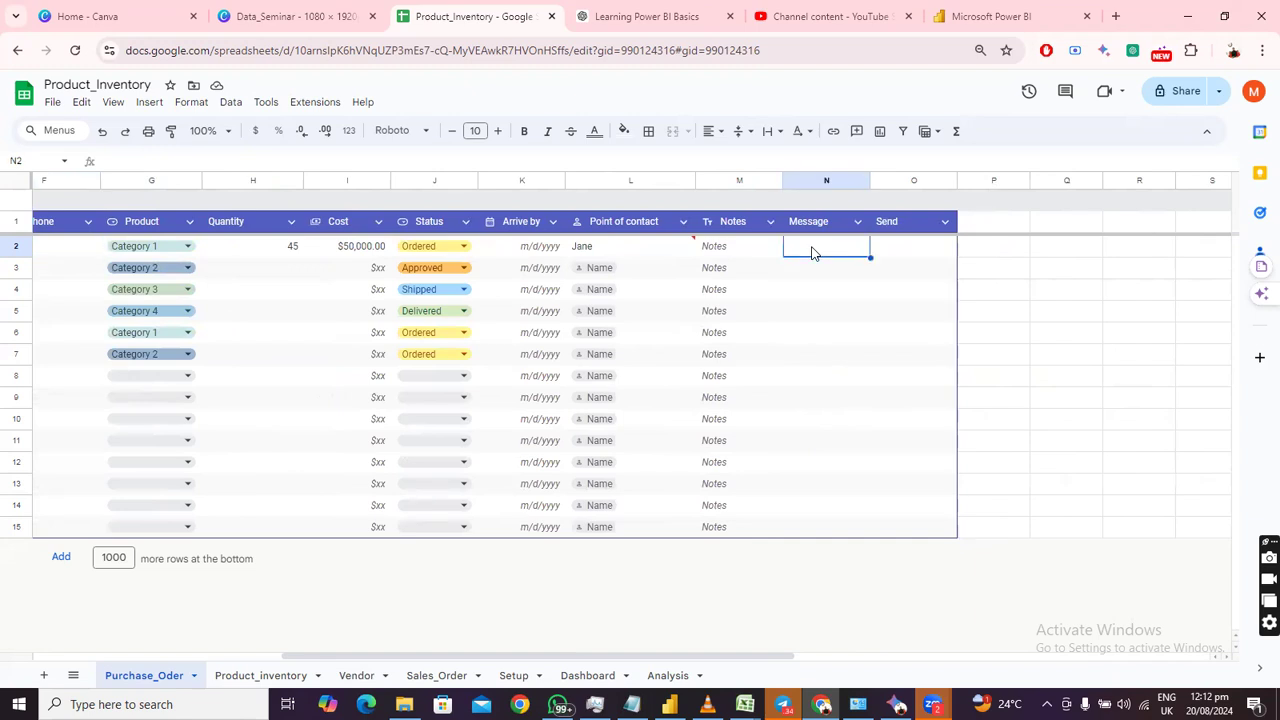
left_click(914, 252)
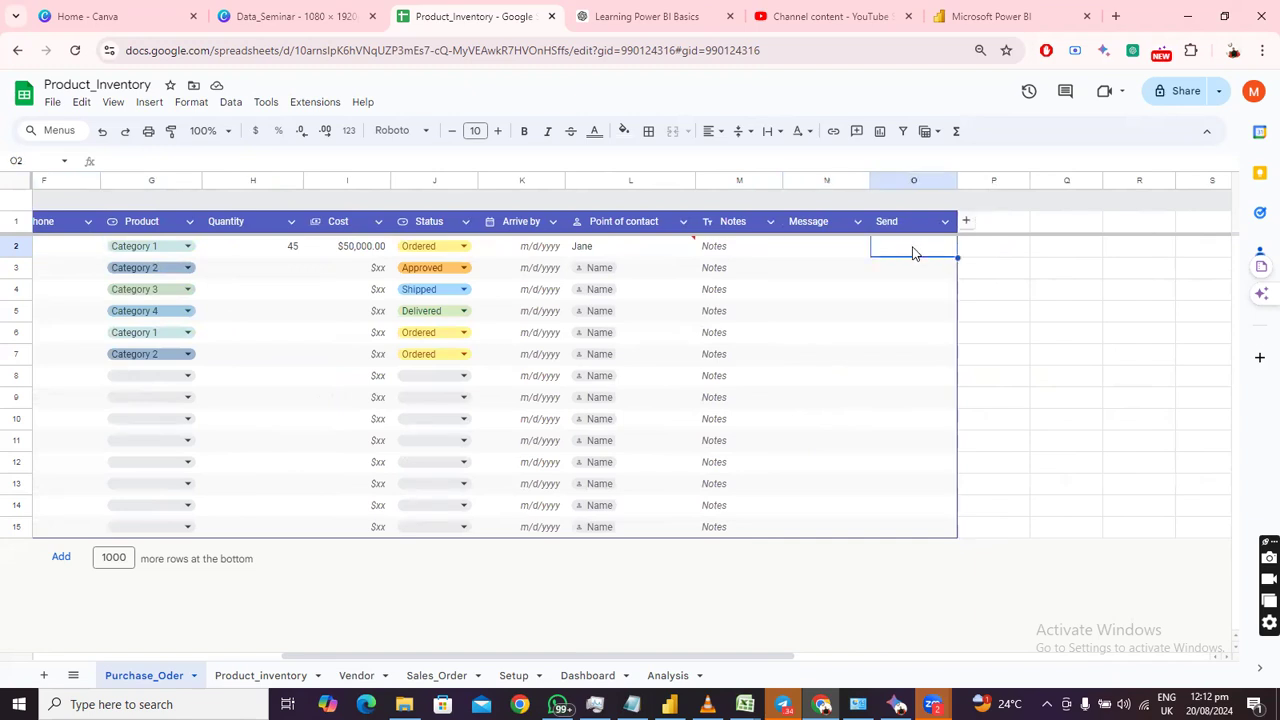
type("Send Message")
key("Return")
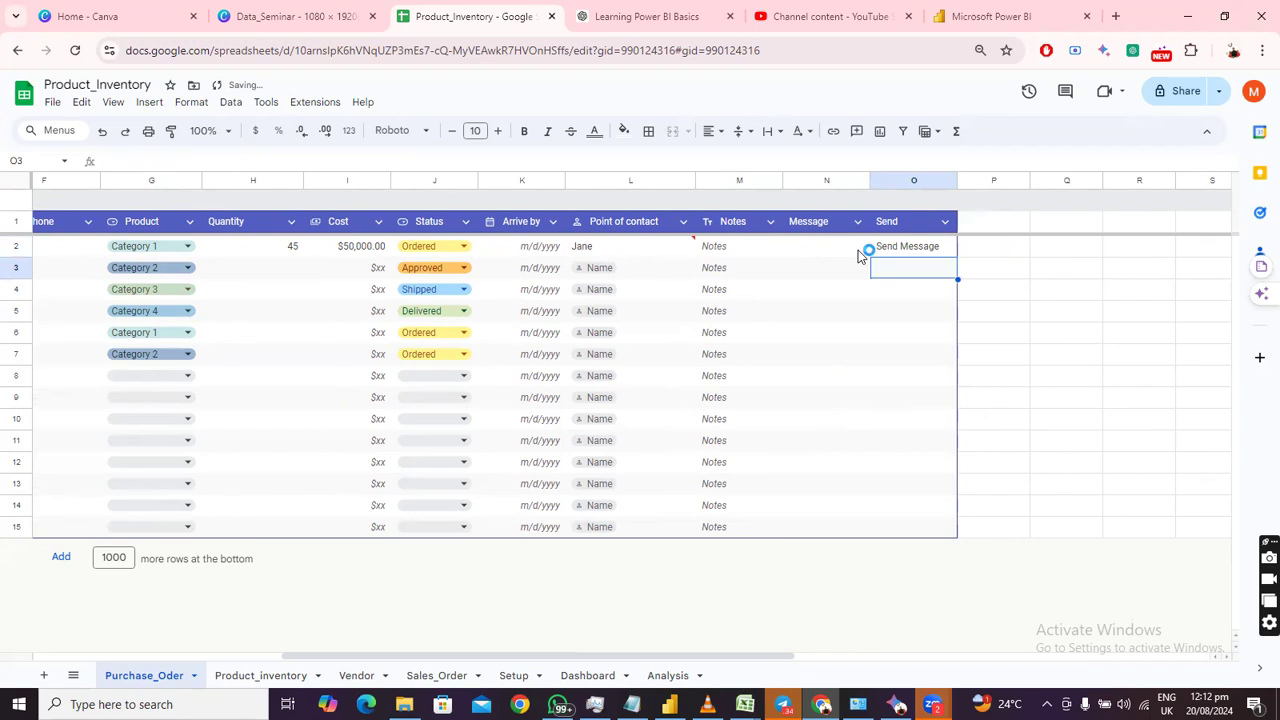
In the first order's Message cell, start a formula joining the text "Hi, " with the vendor name in E2.
left_click(806, 252)
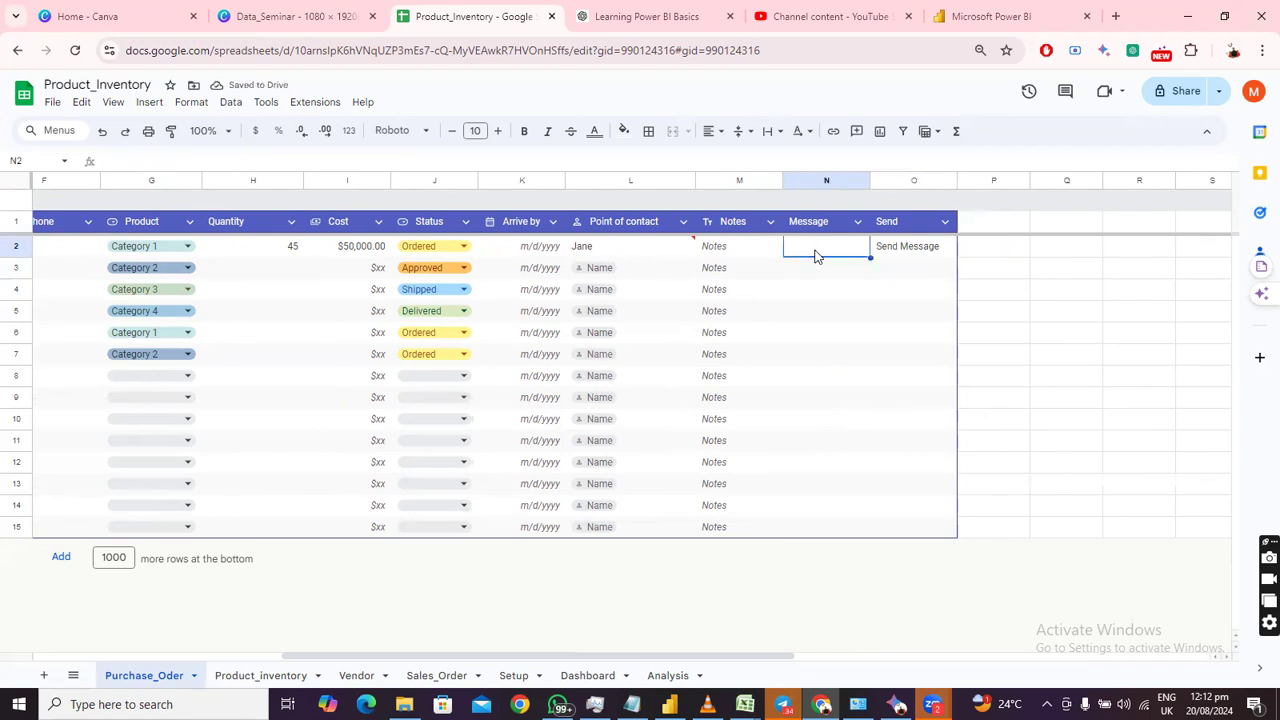
type("=")
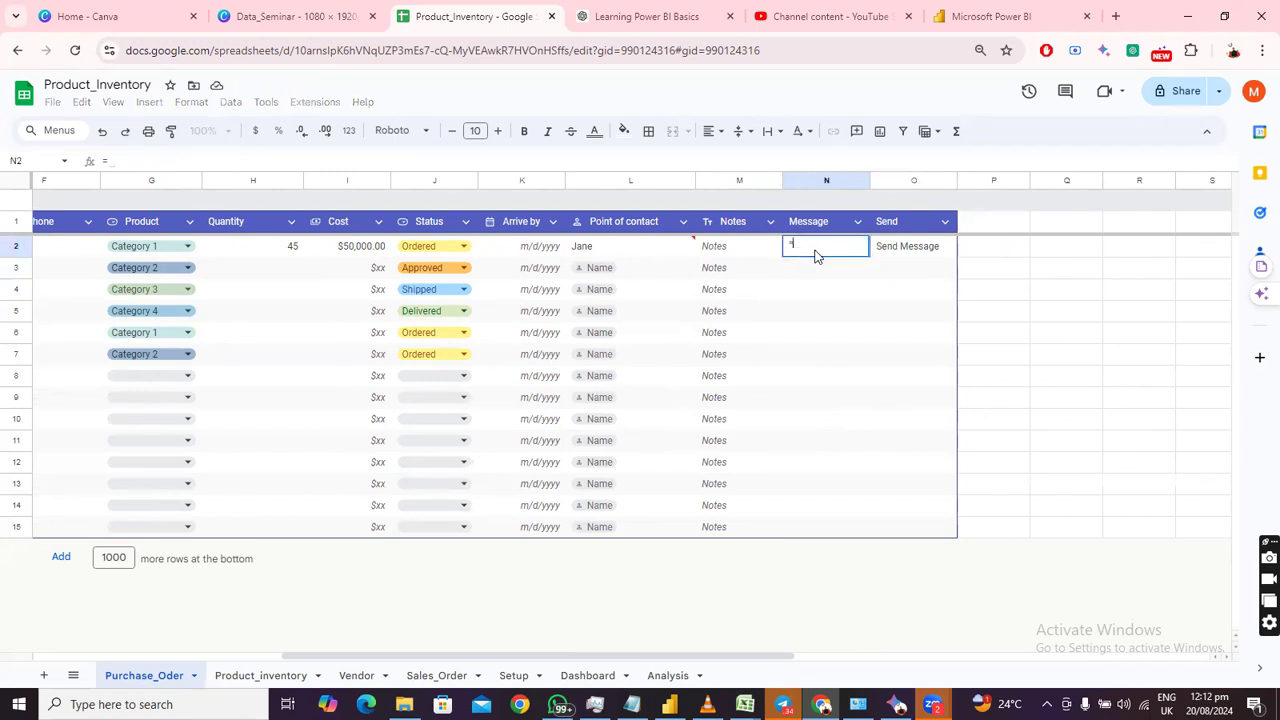
type("\"\"")
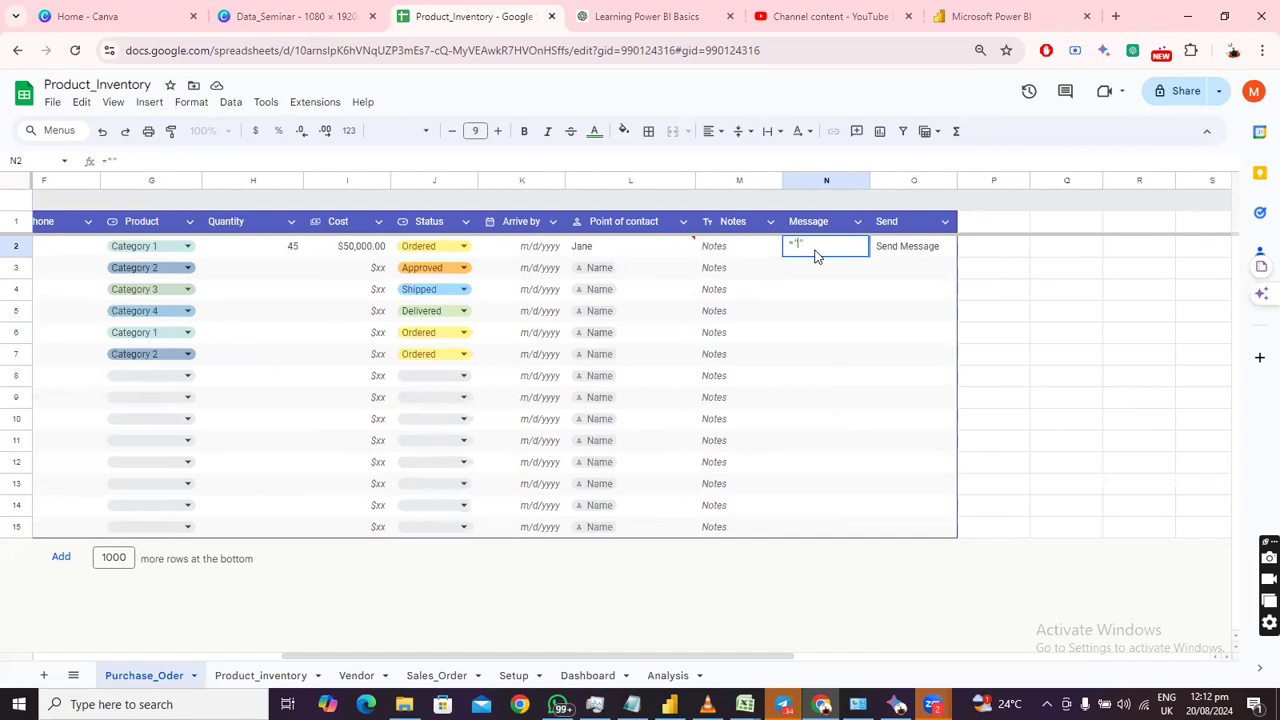
type("Hi, \"&\"")
left_click_drag(728, 656, 589, 670)
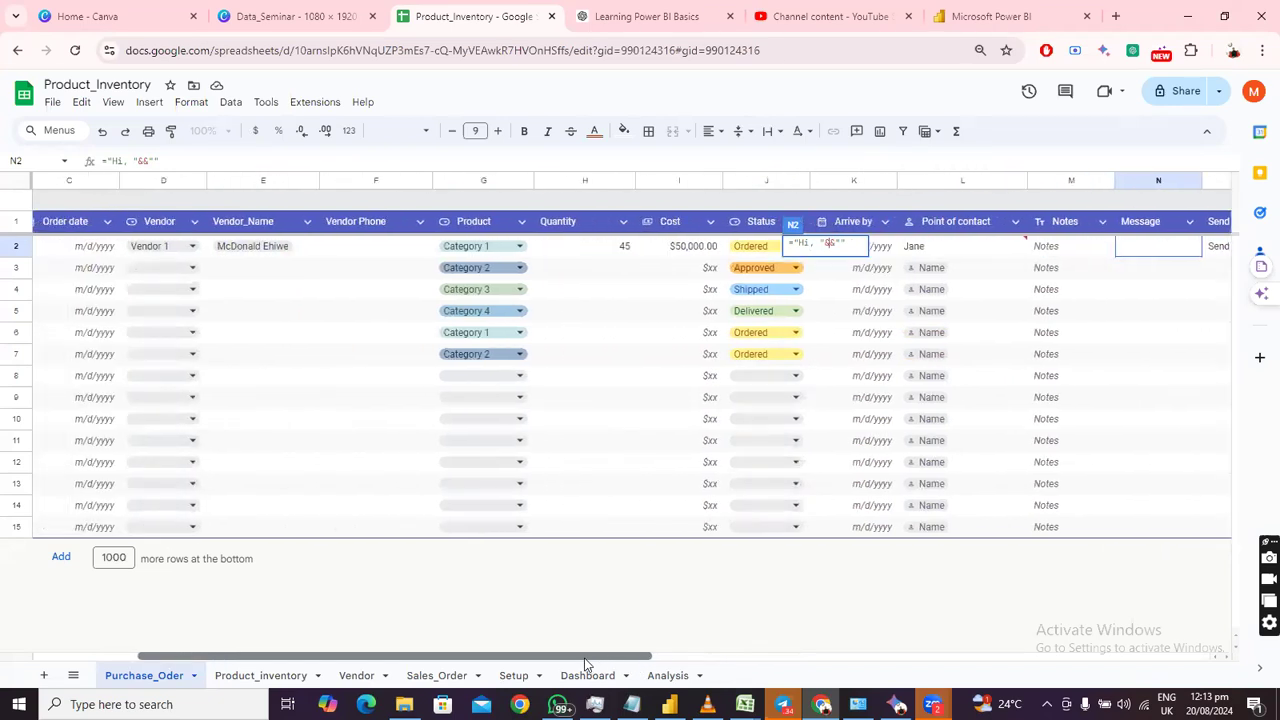
left_click(301, 245)
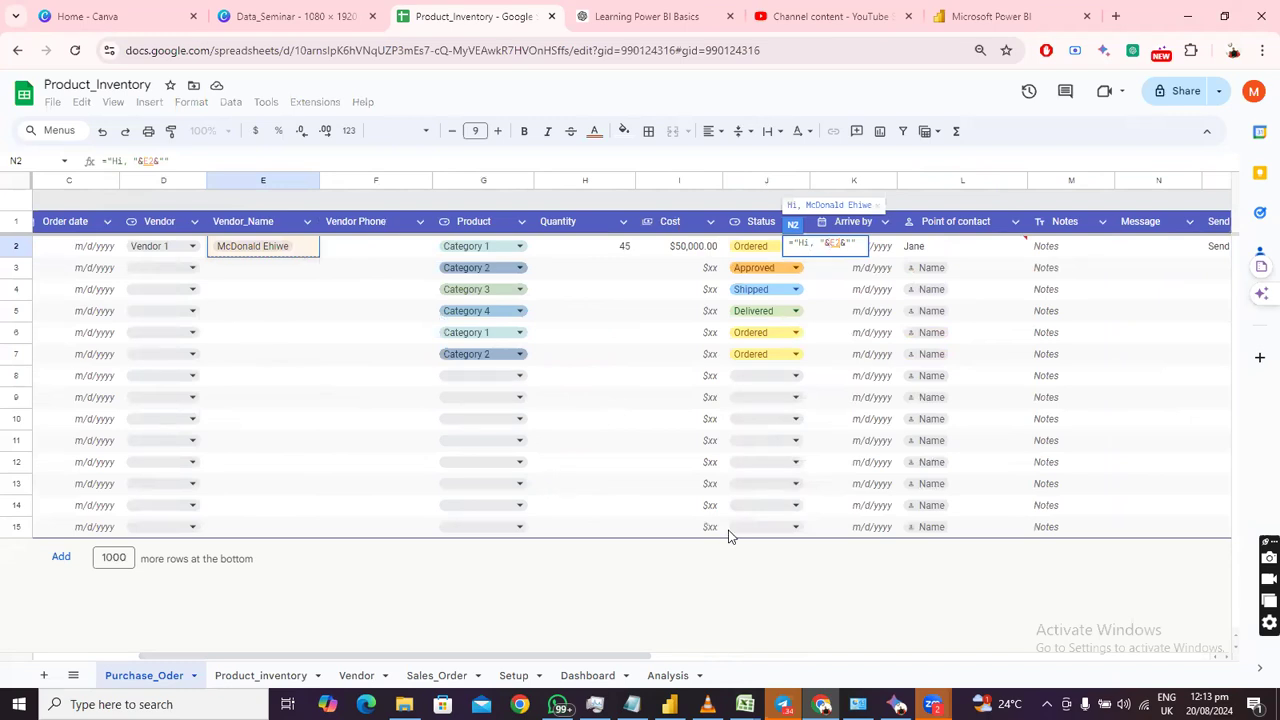
Extend the Message formula with the text " Kindly Make available " followed by the order's quantity from H2.
left_click_drag(598, 660, 760, 652)
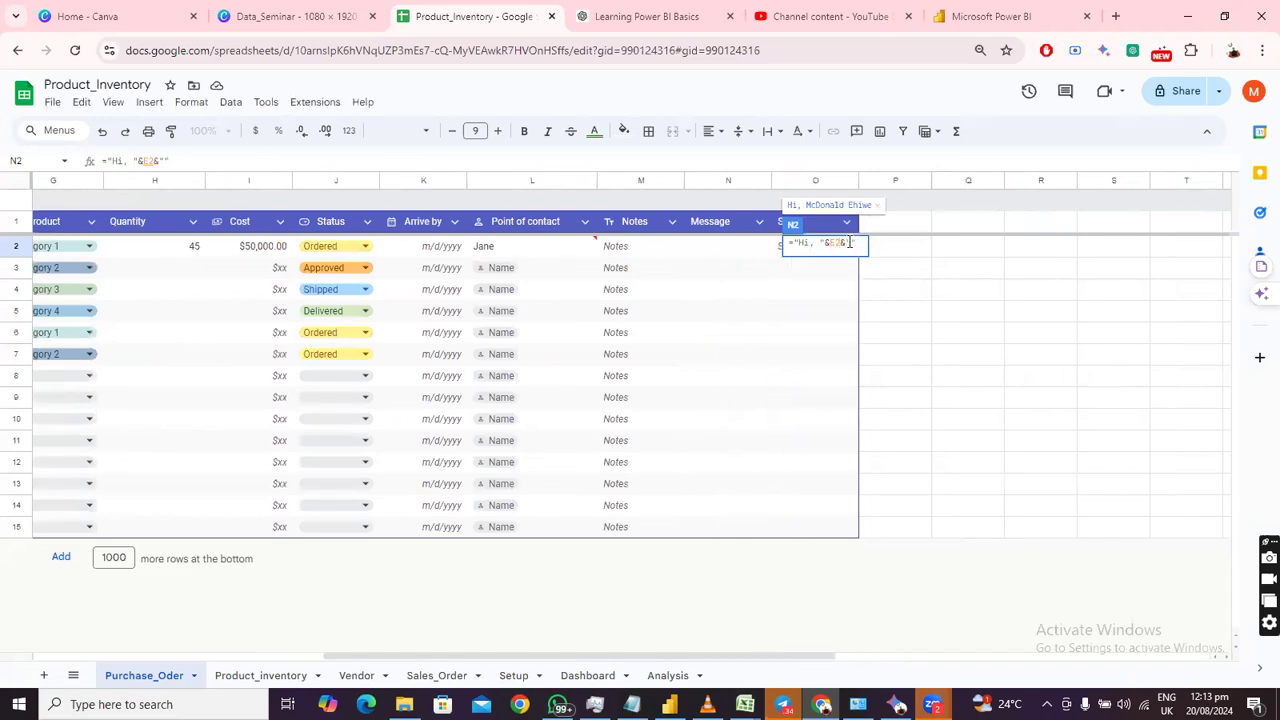
type("Kindly ")
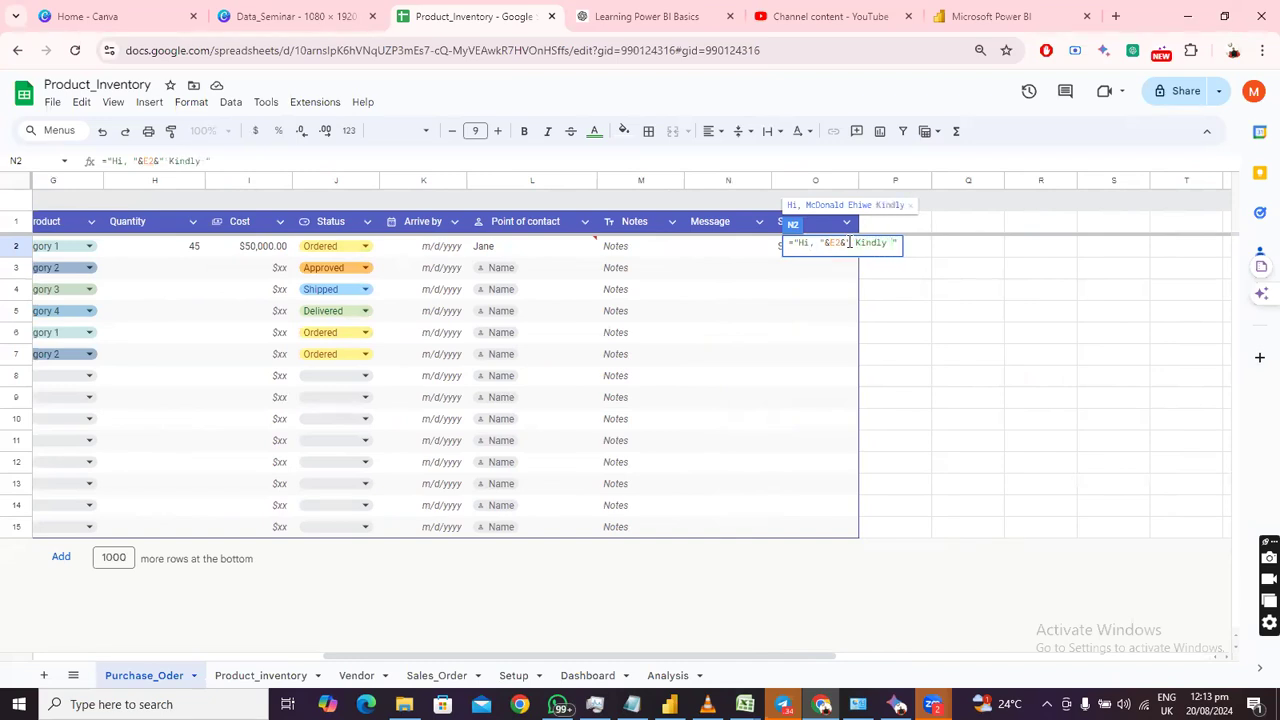
type("Make av")
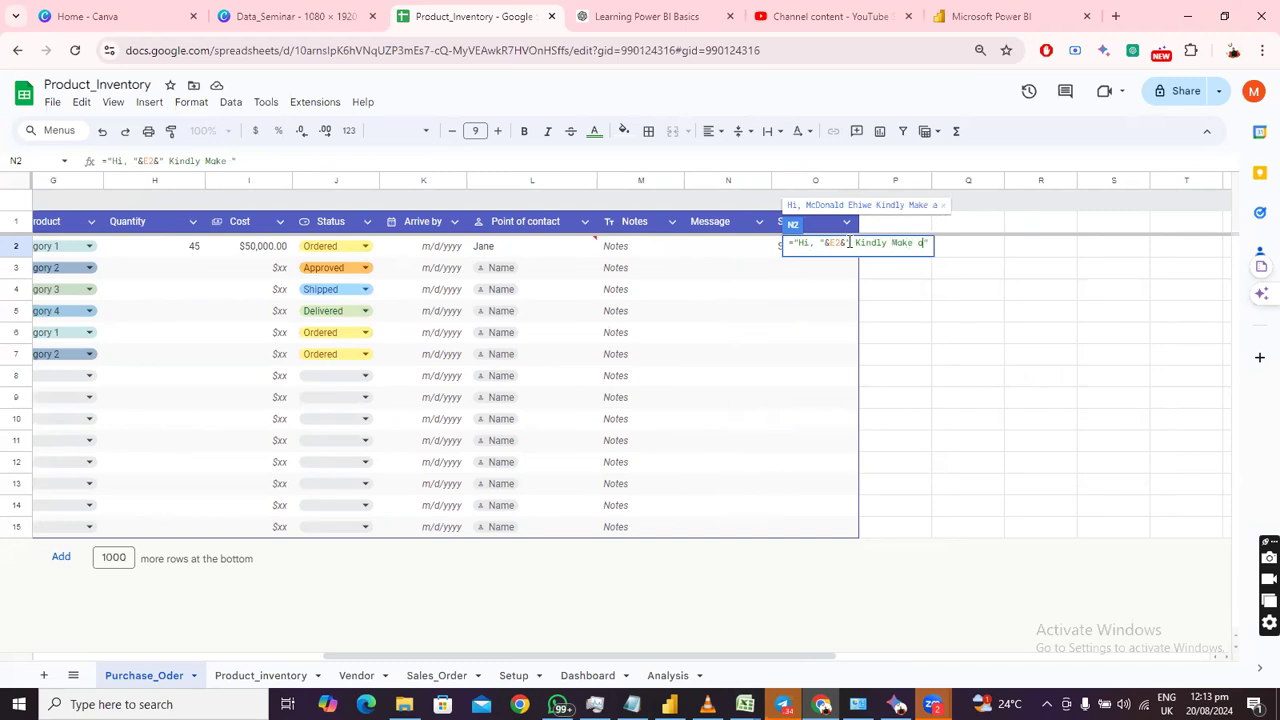
type("aila")
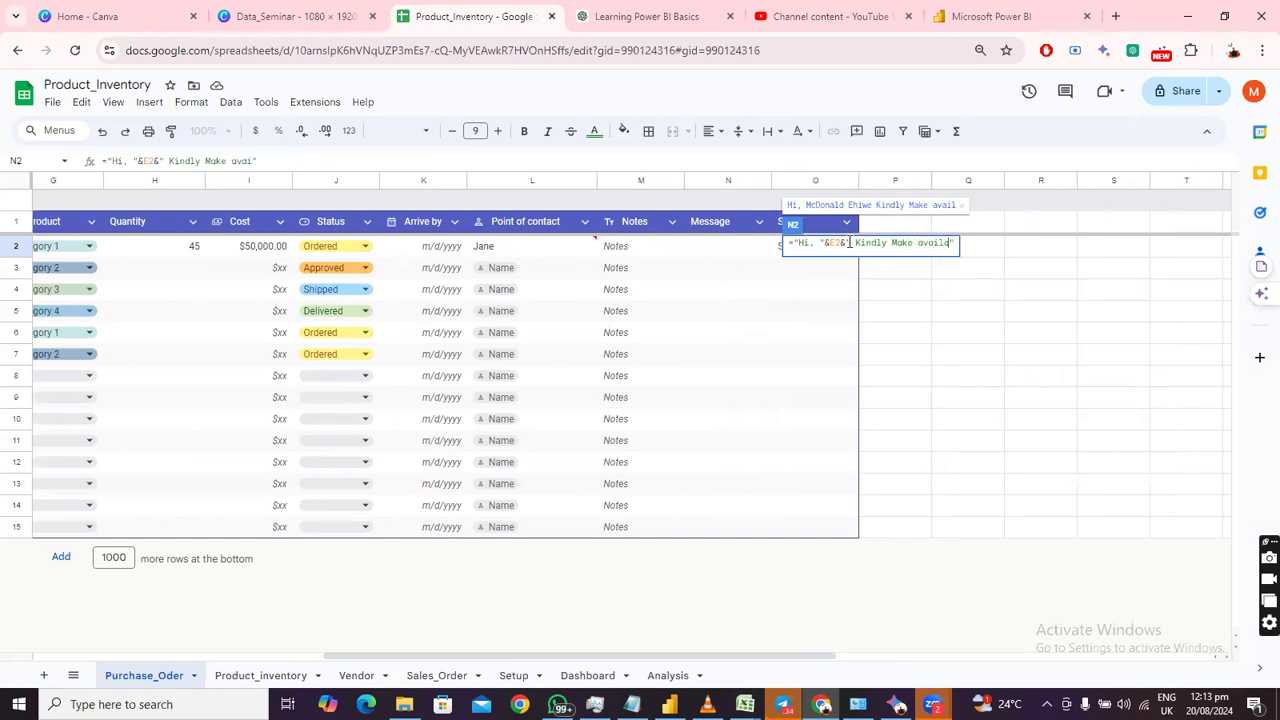
type("ble")
type("\"Hi, \"")
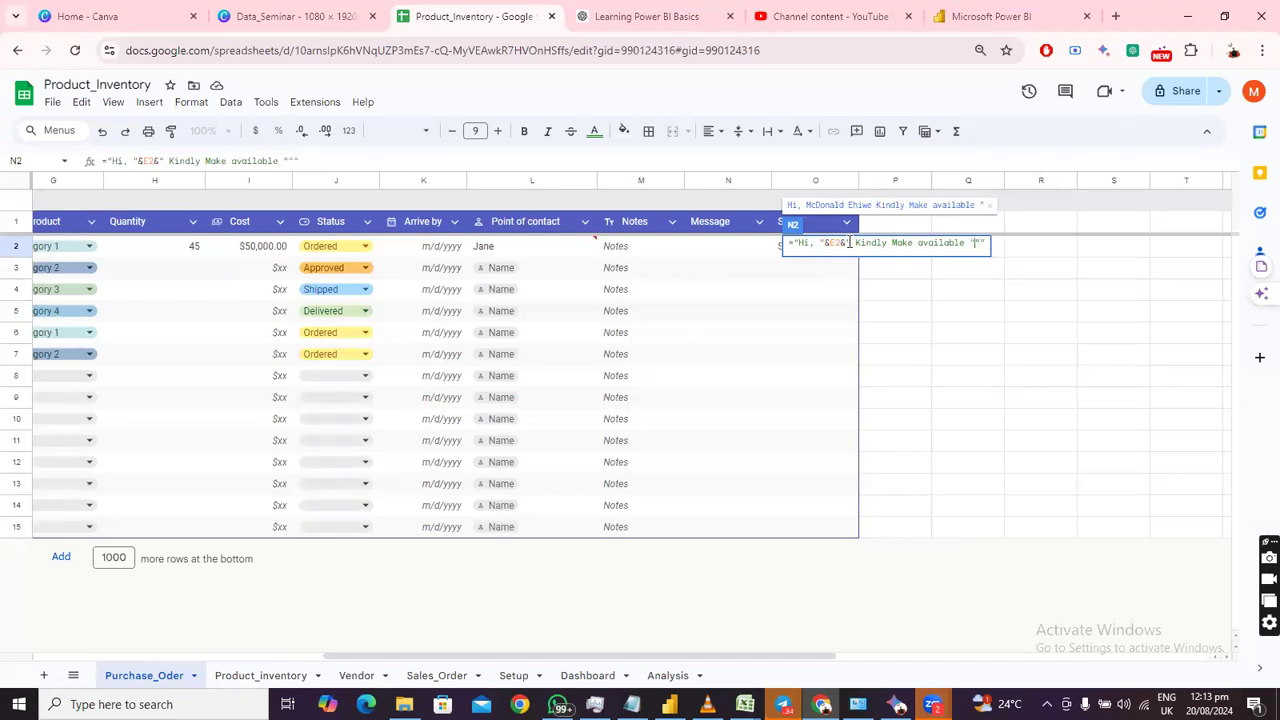
type("&&")
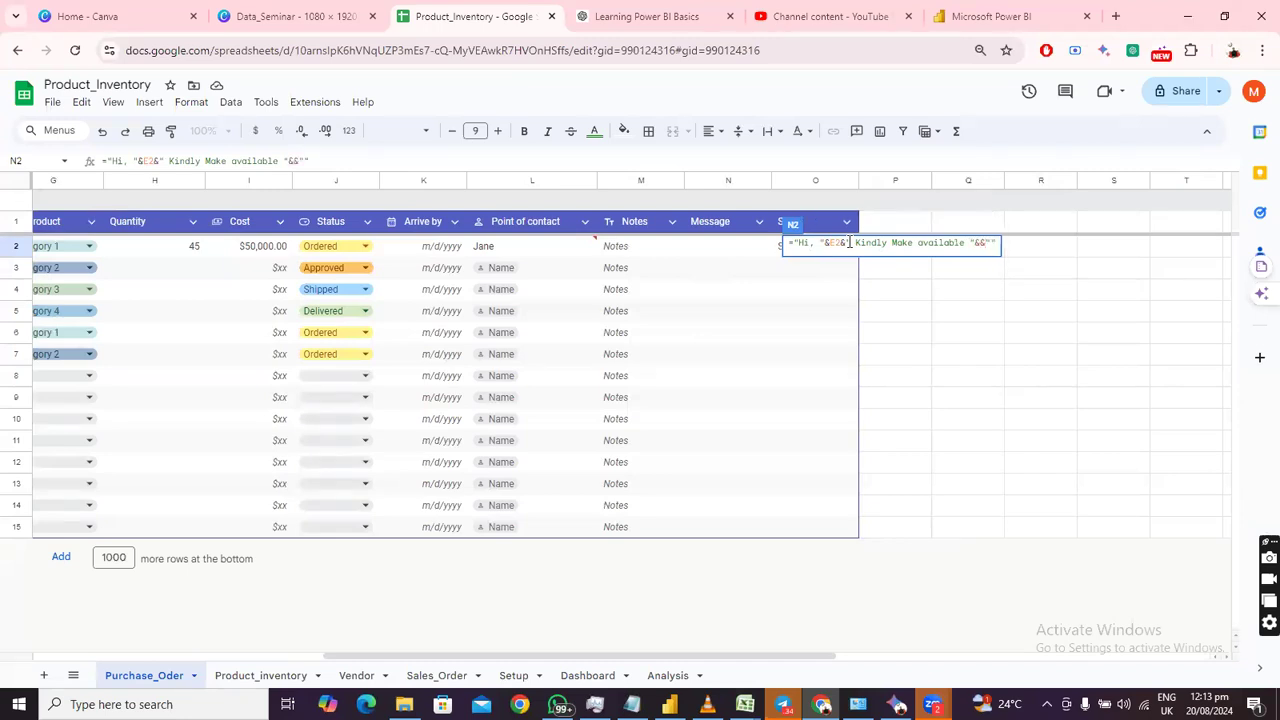
left_click(154, 246)
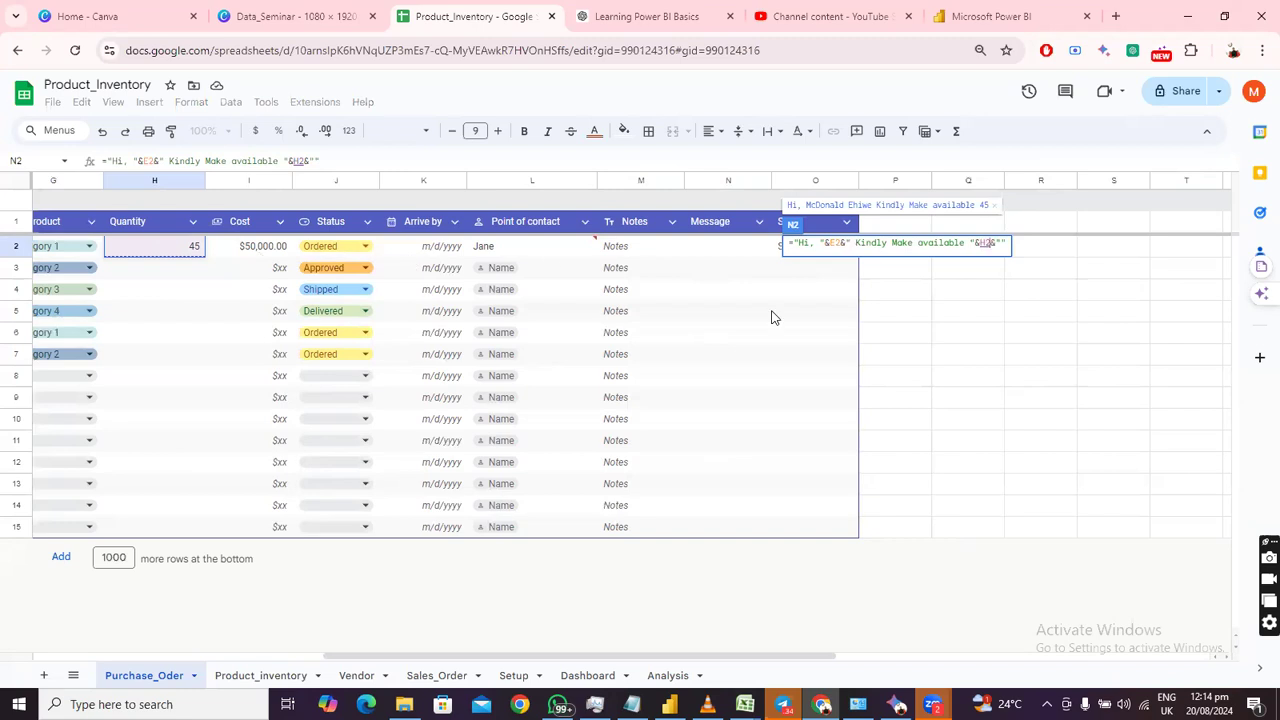
Append the text " Cartons of " and the Product_ID from B2 to the Message formula.
left_click(1001, 242)
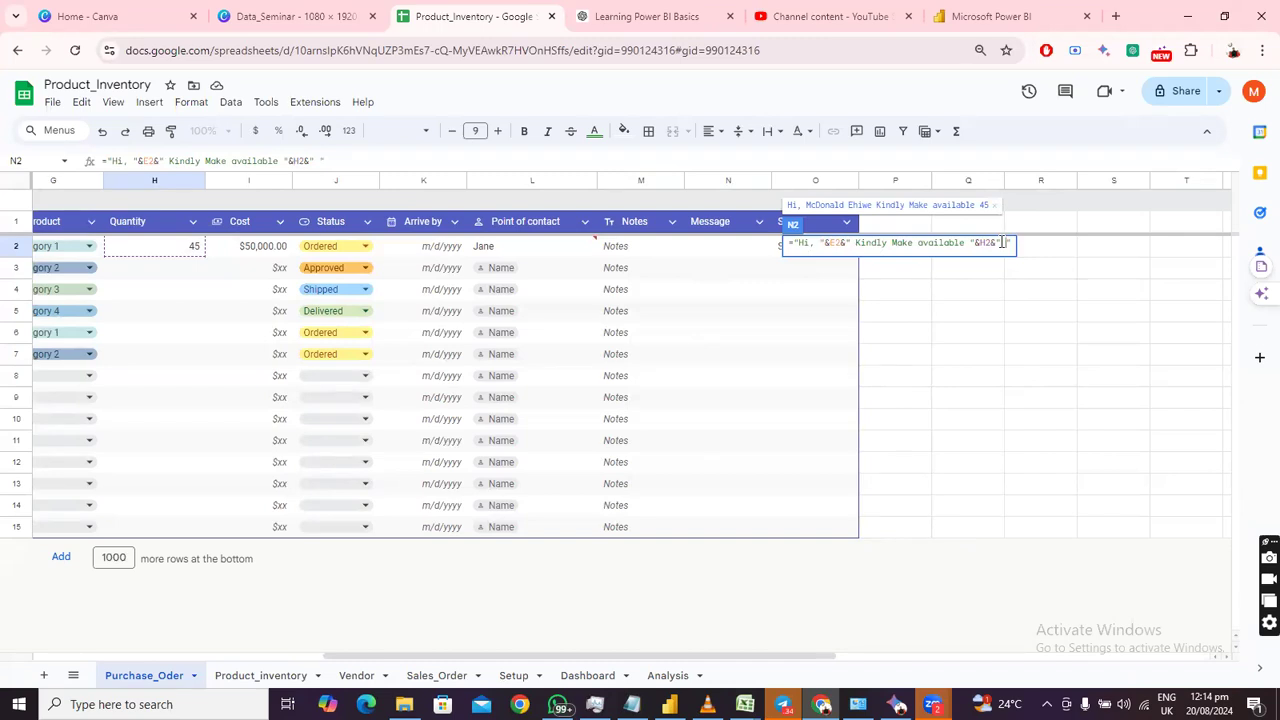
type("Cartons of")
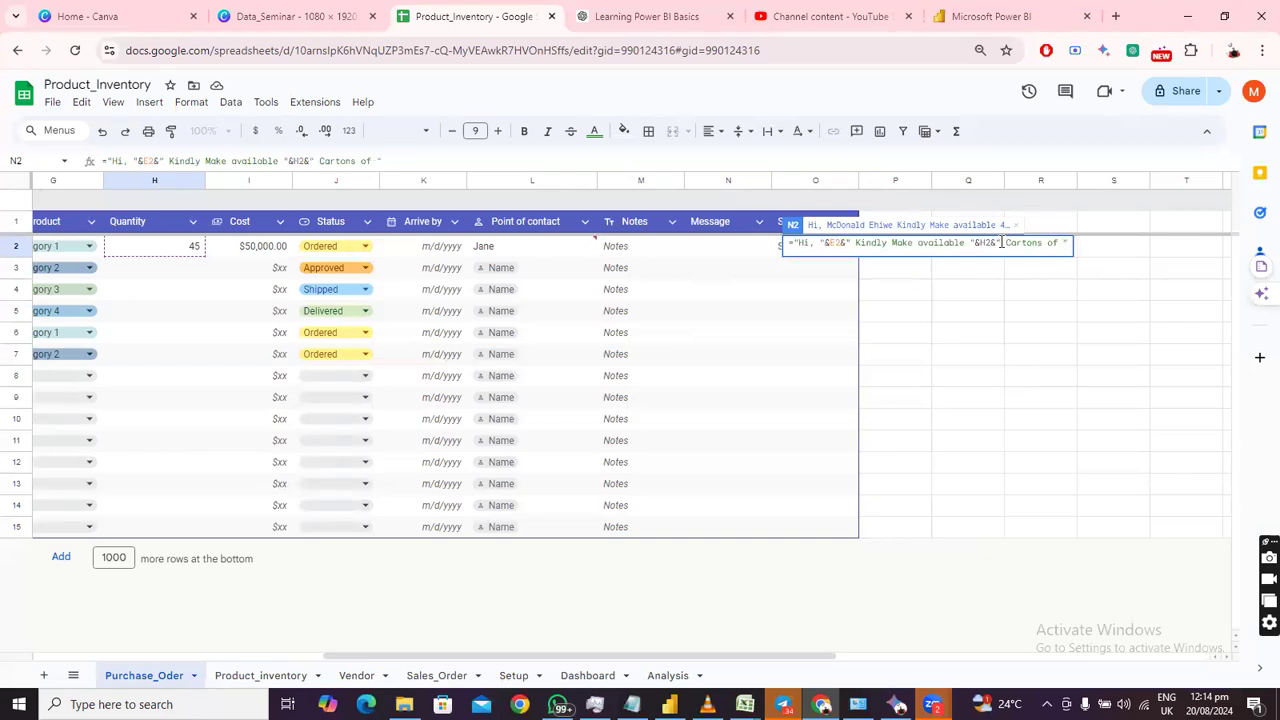
type(" \"&")
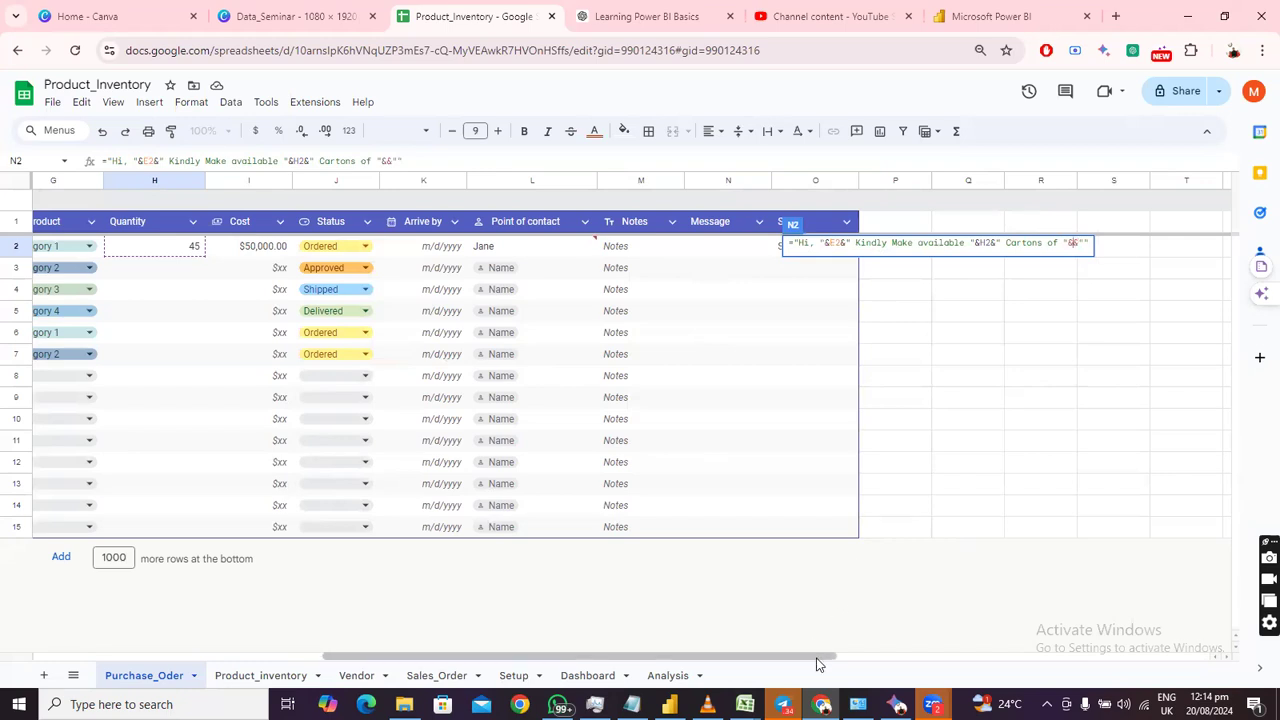
left_click_drag(817, 663, 545, 664)
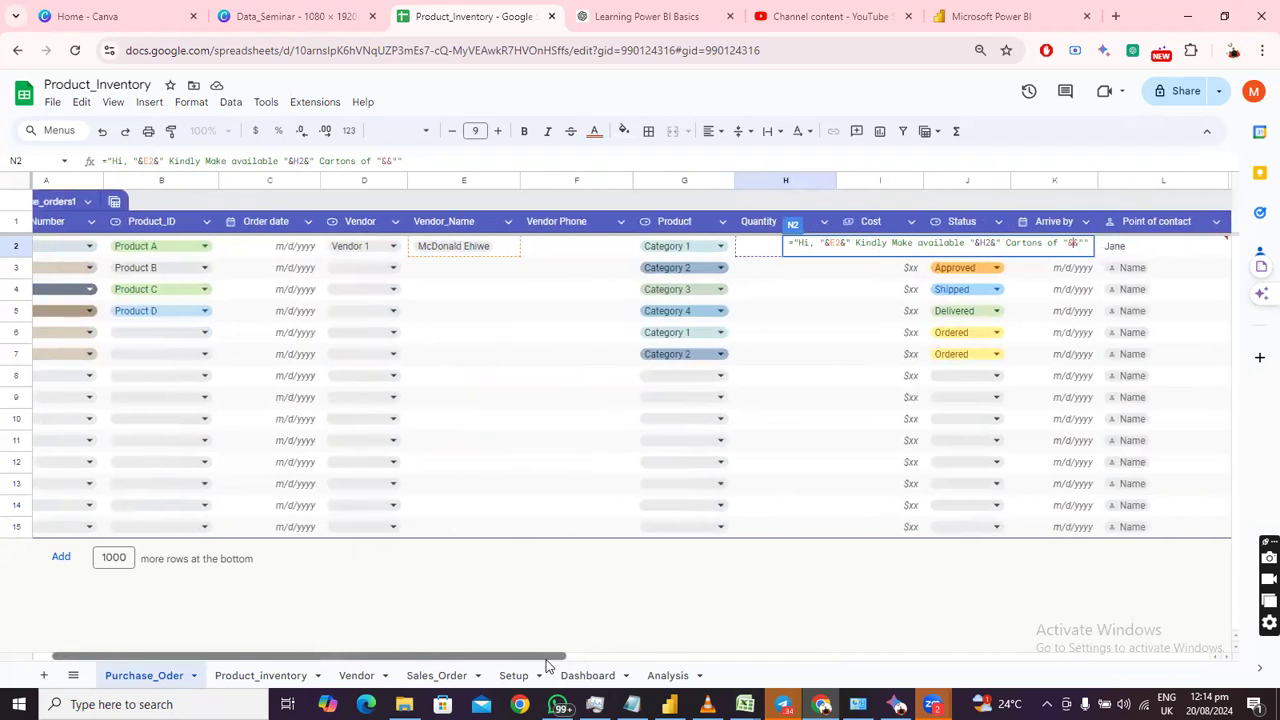
left_click(202, 248)
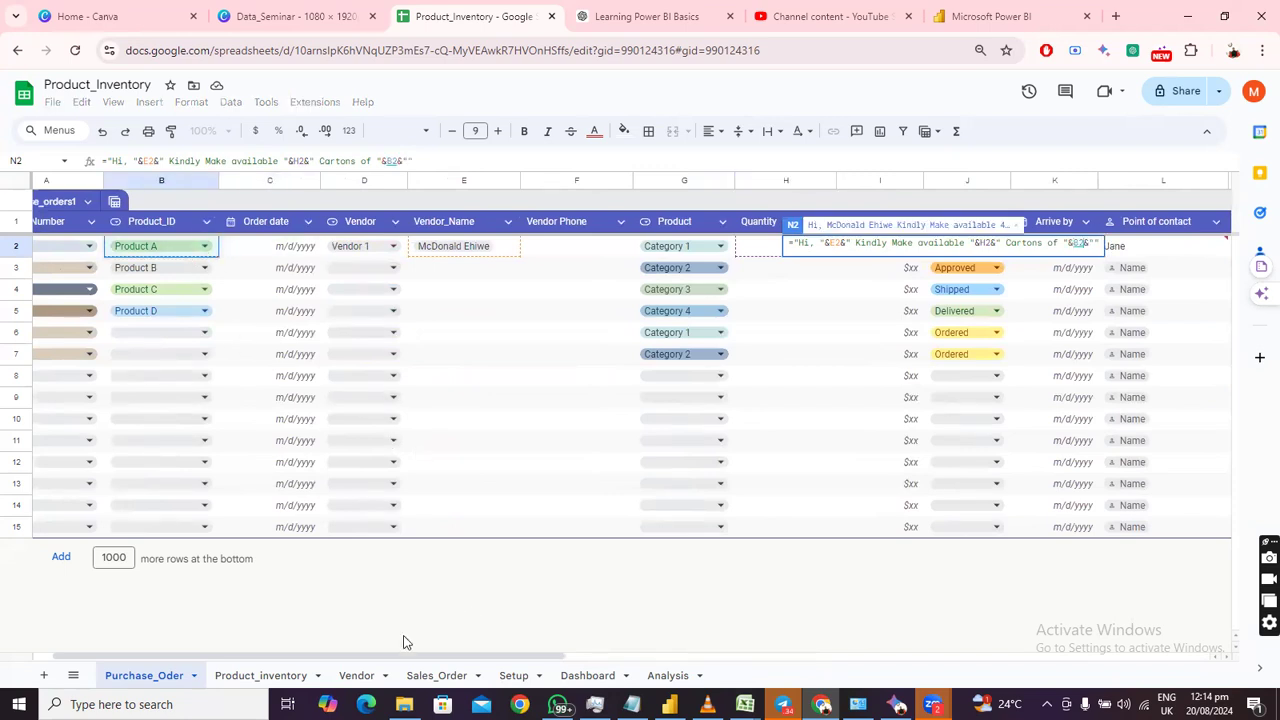
Finish the Message formula with the text ". on or before " and the Arrive by date from K2, and enter it.
left_click_drag(407, 660, 672, 630)
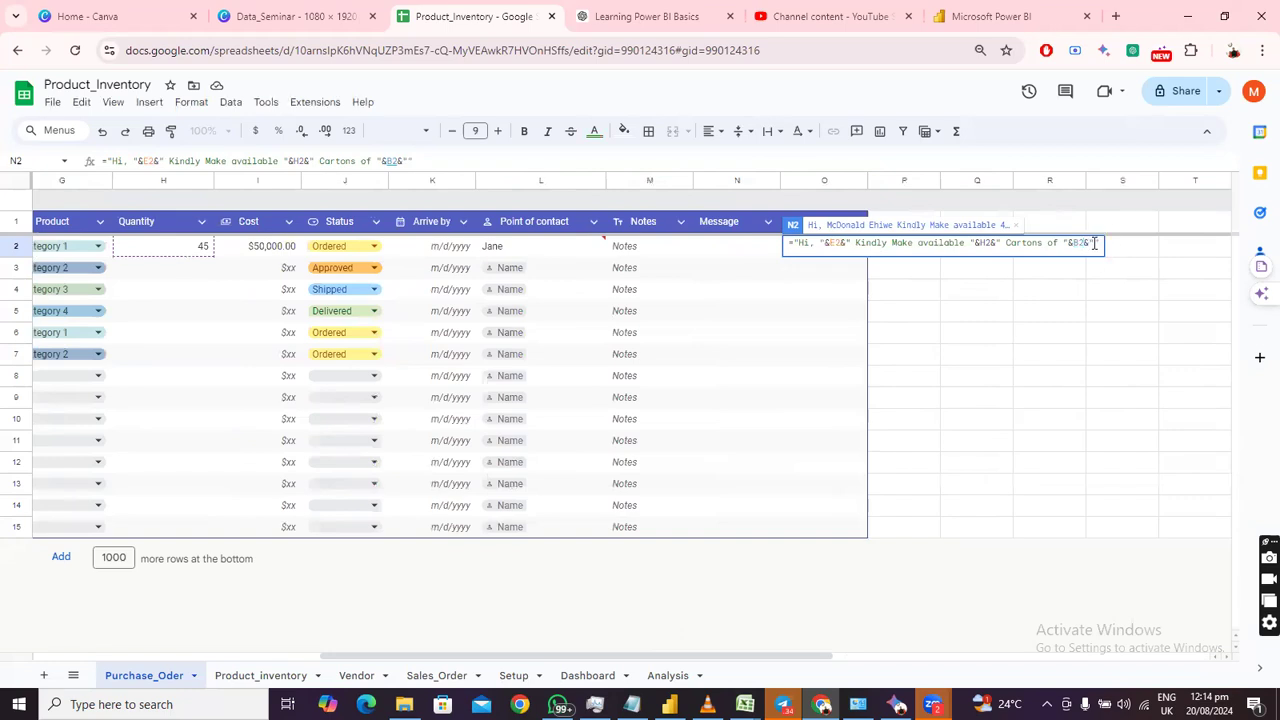
type(".")
type("on or bef")
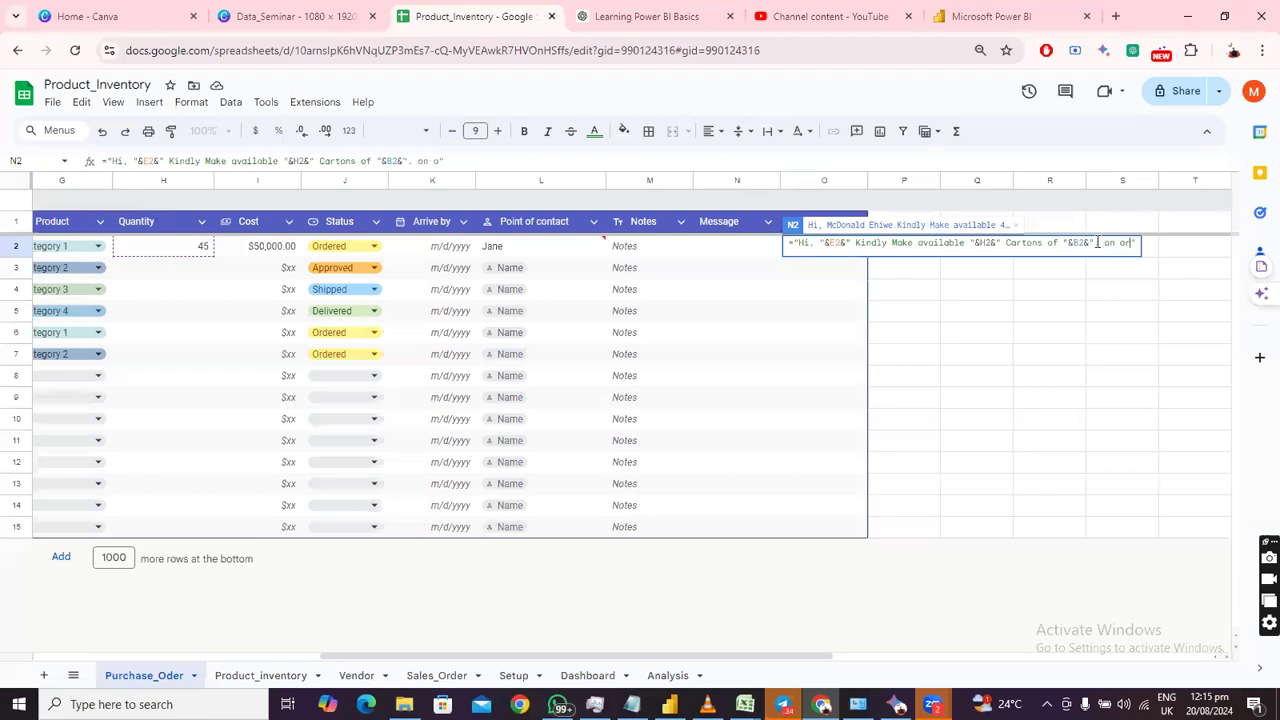
type("ore")
type("\"")
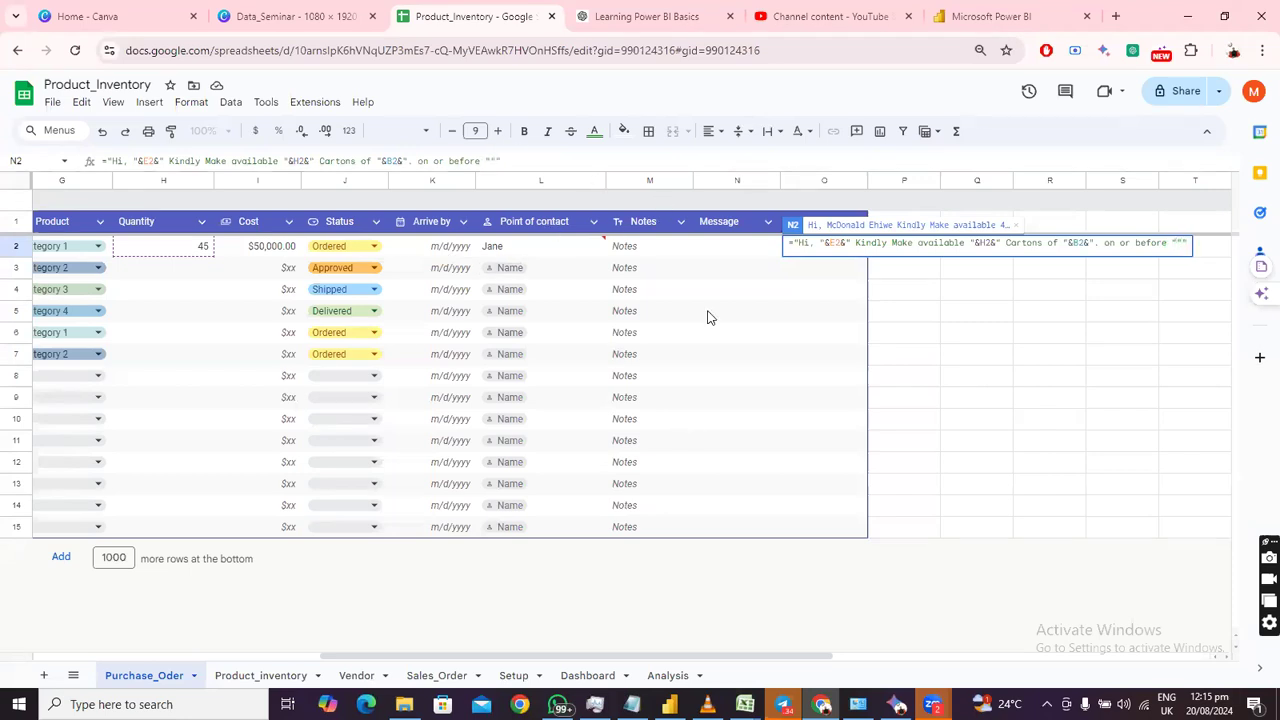
type("&")
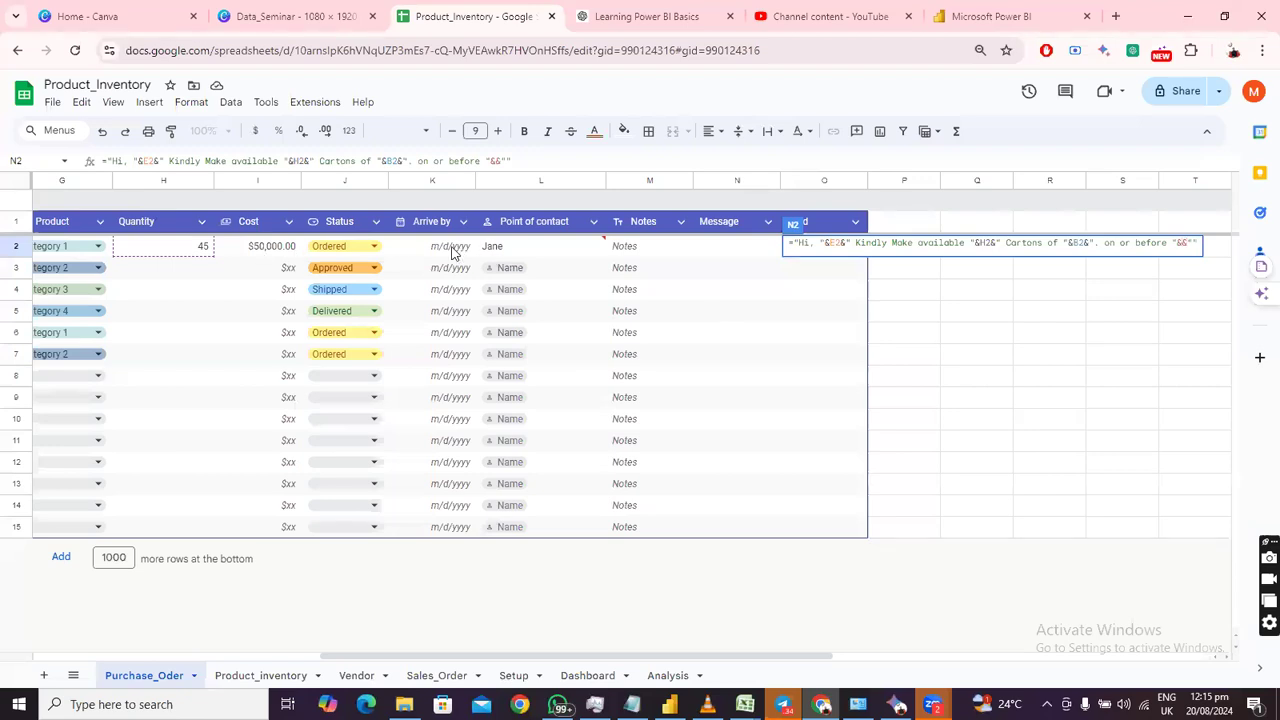
left_click(417, 250)
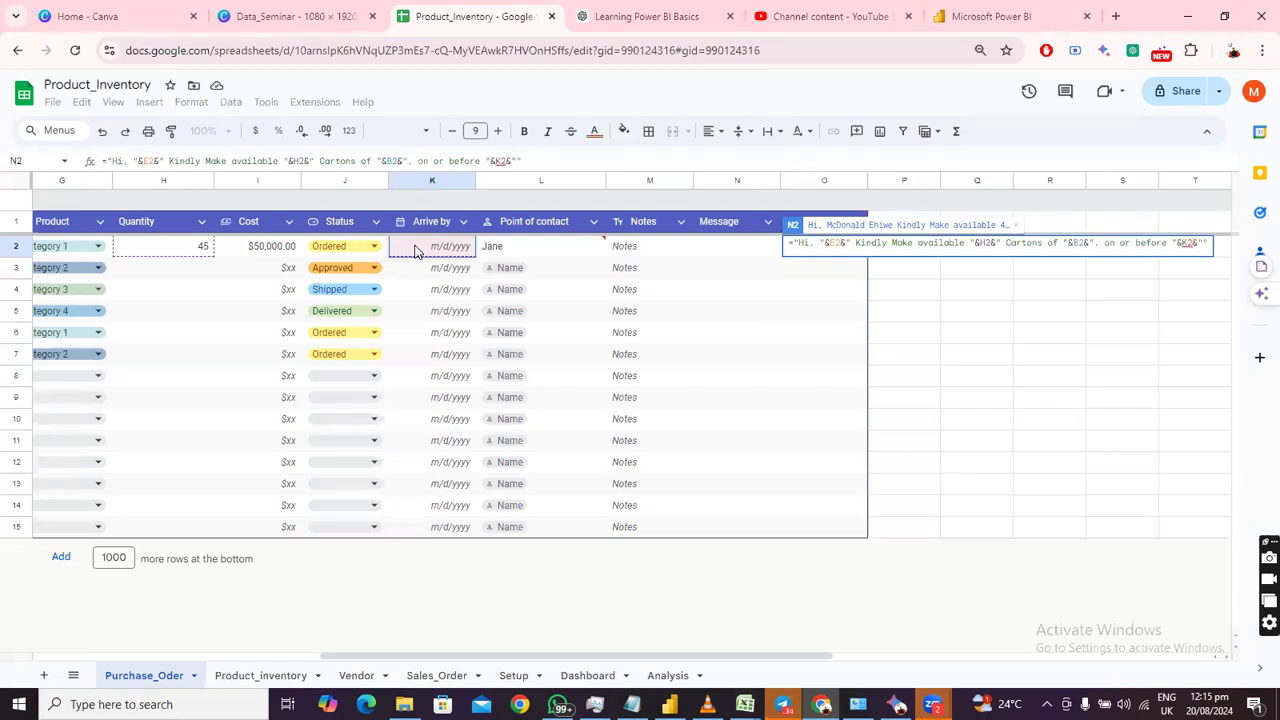
key("Right")
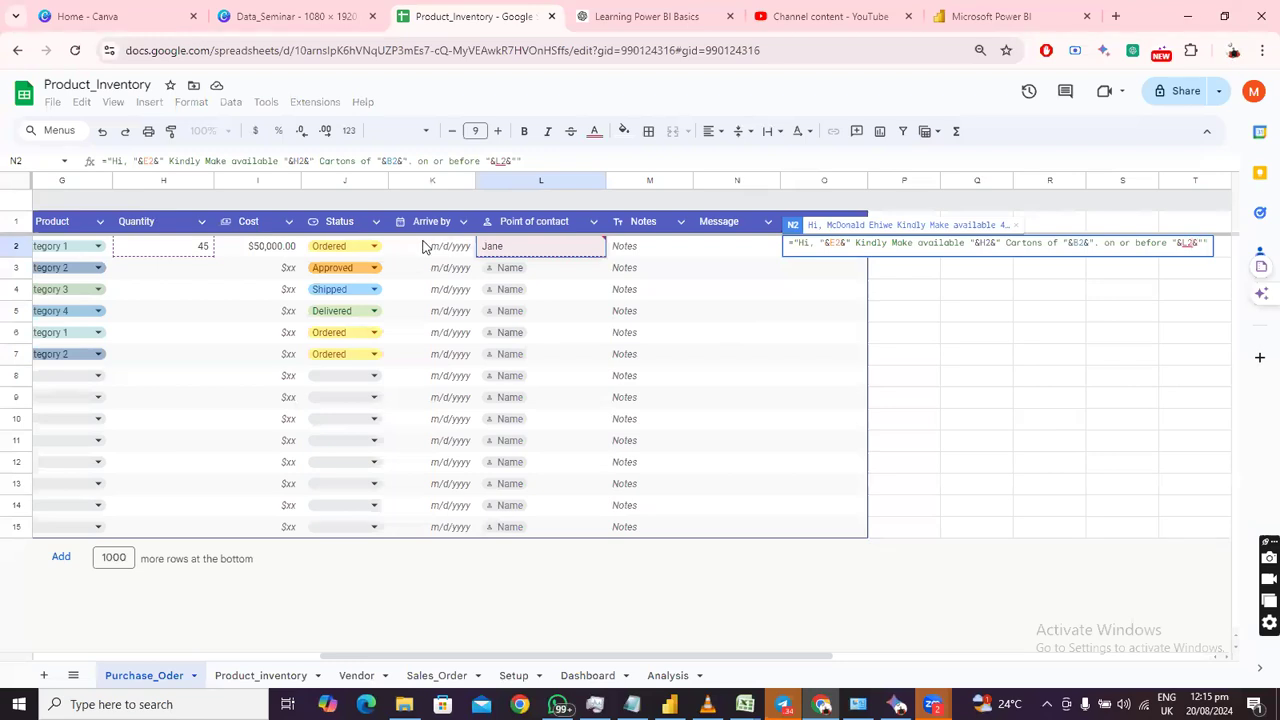
left_click(422, 246)
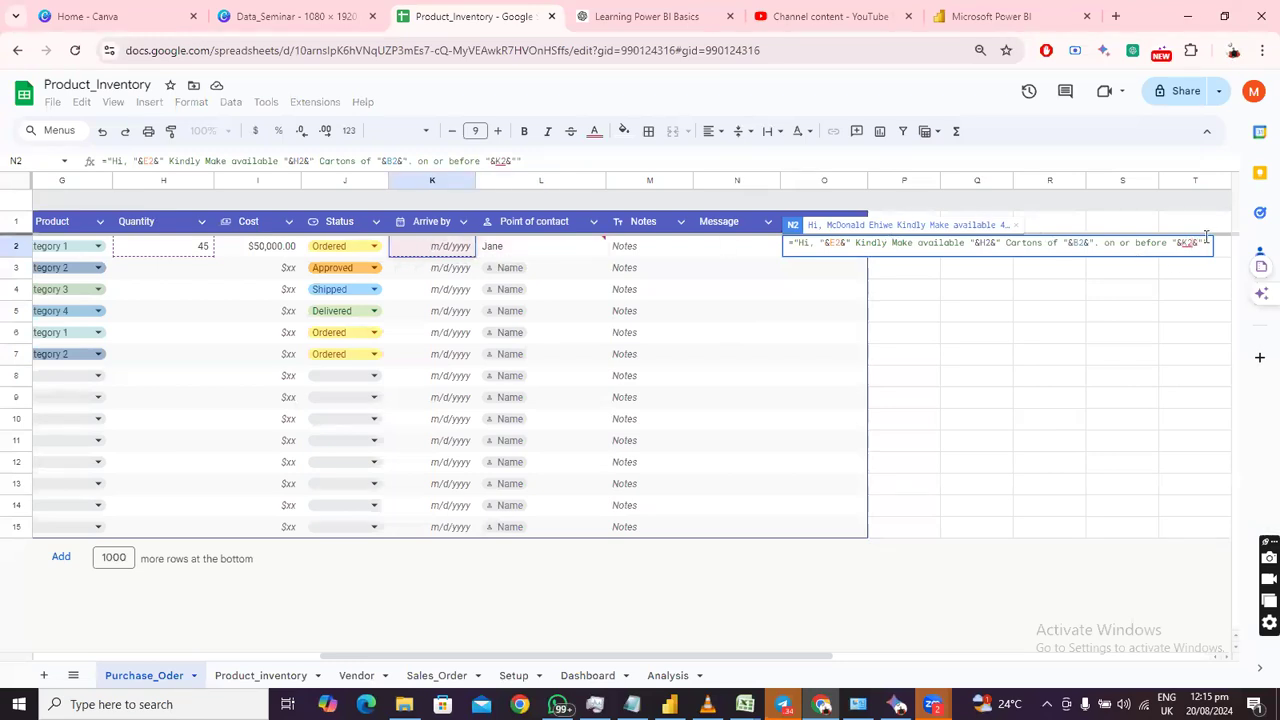
left_click(1201, 243)
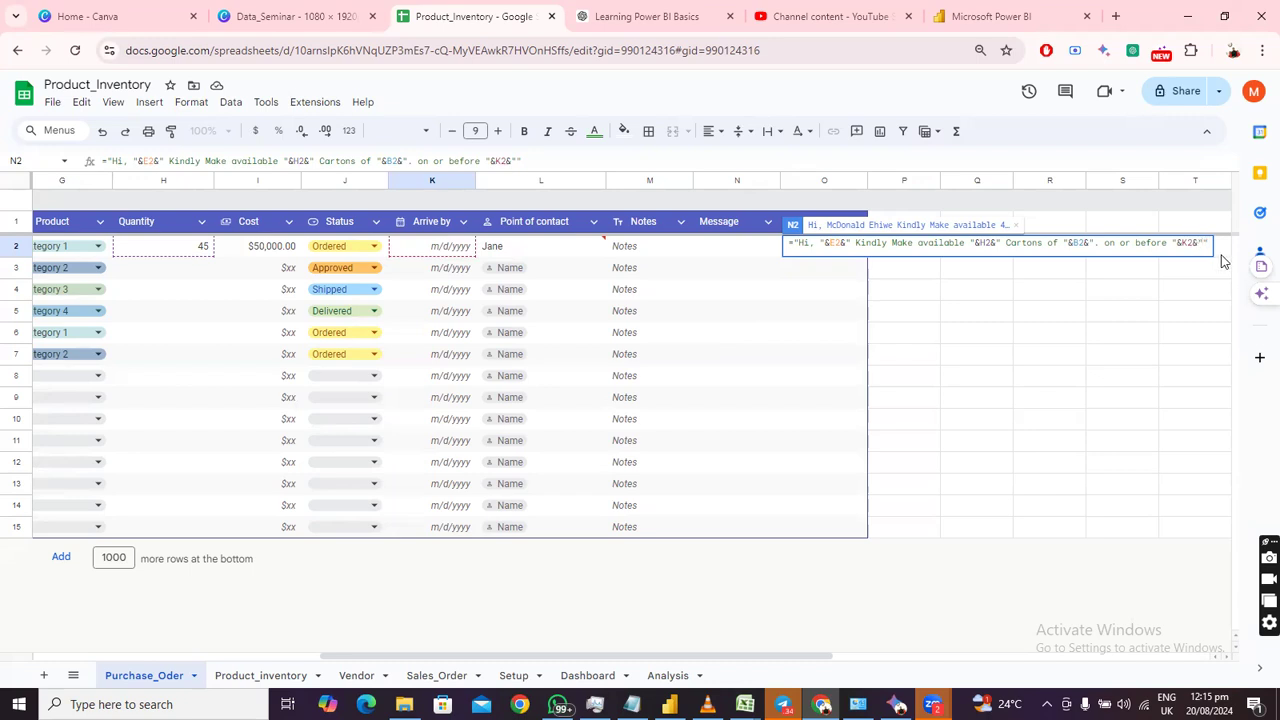
key("Return")
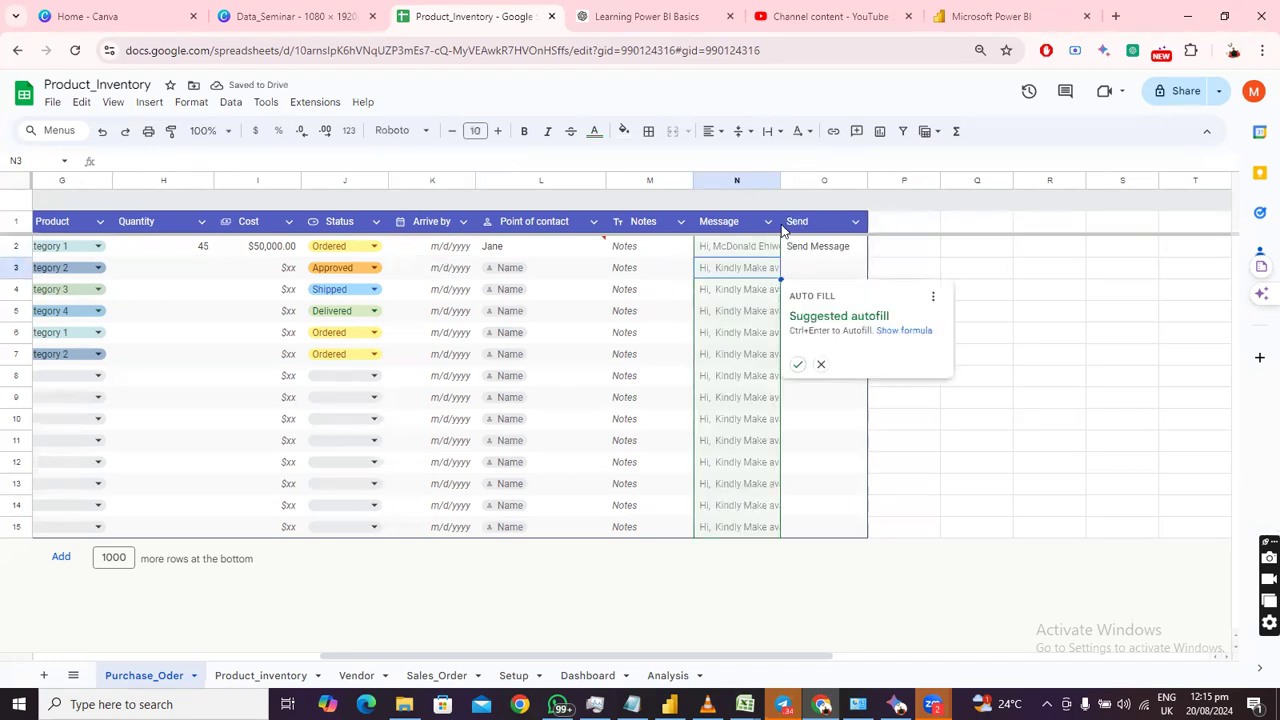
Widen the Message column and autofill its formula down to row 15.
left_click_drag(778, 184, 970, 202)
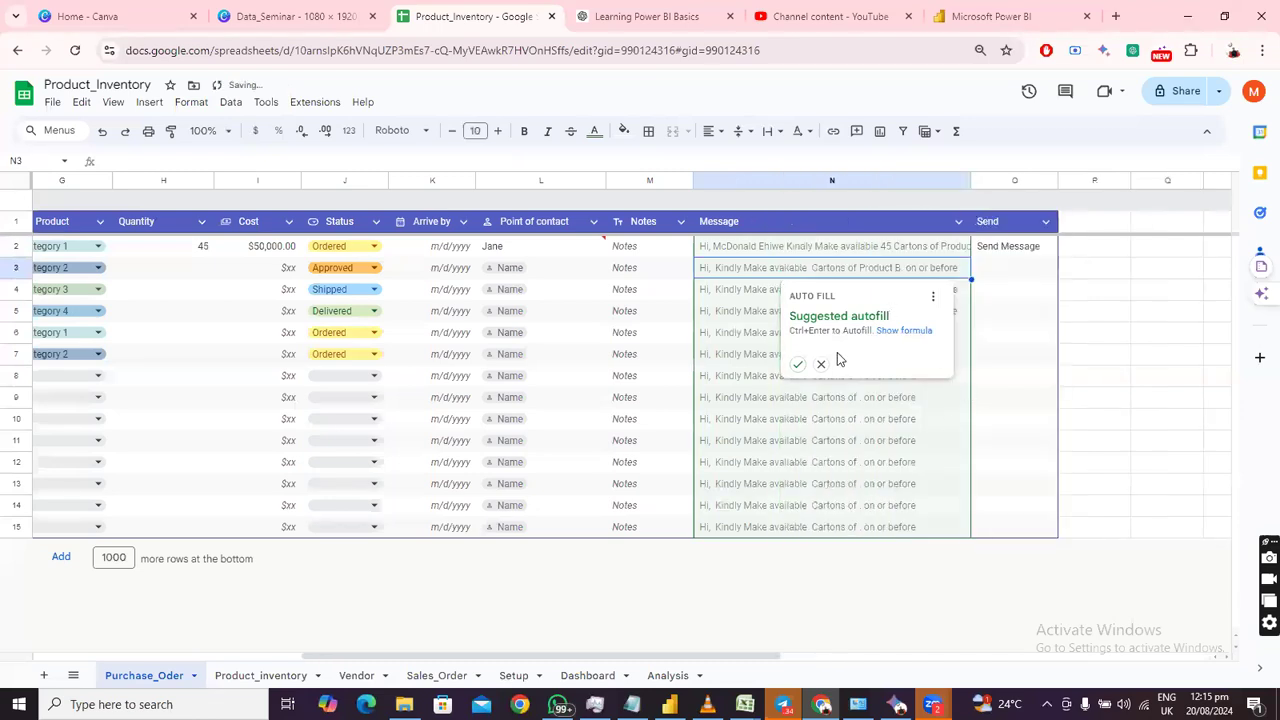
left_click(797, 364)
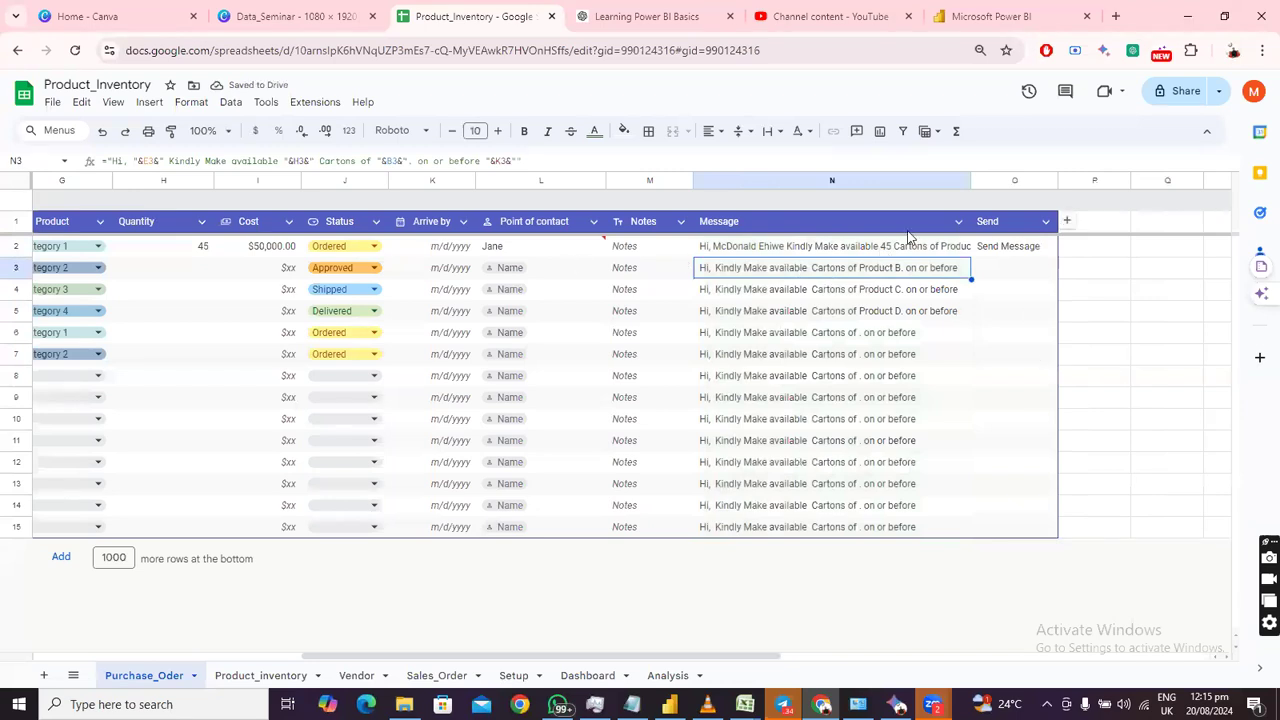
Copy the Send Message entry down the Send column to row 15.
left_click(1021, 250)
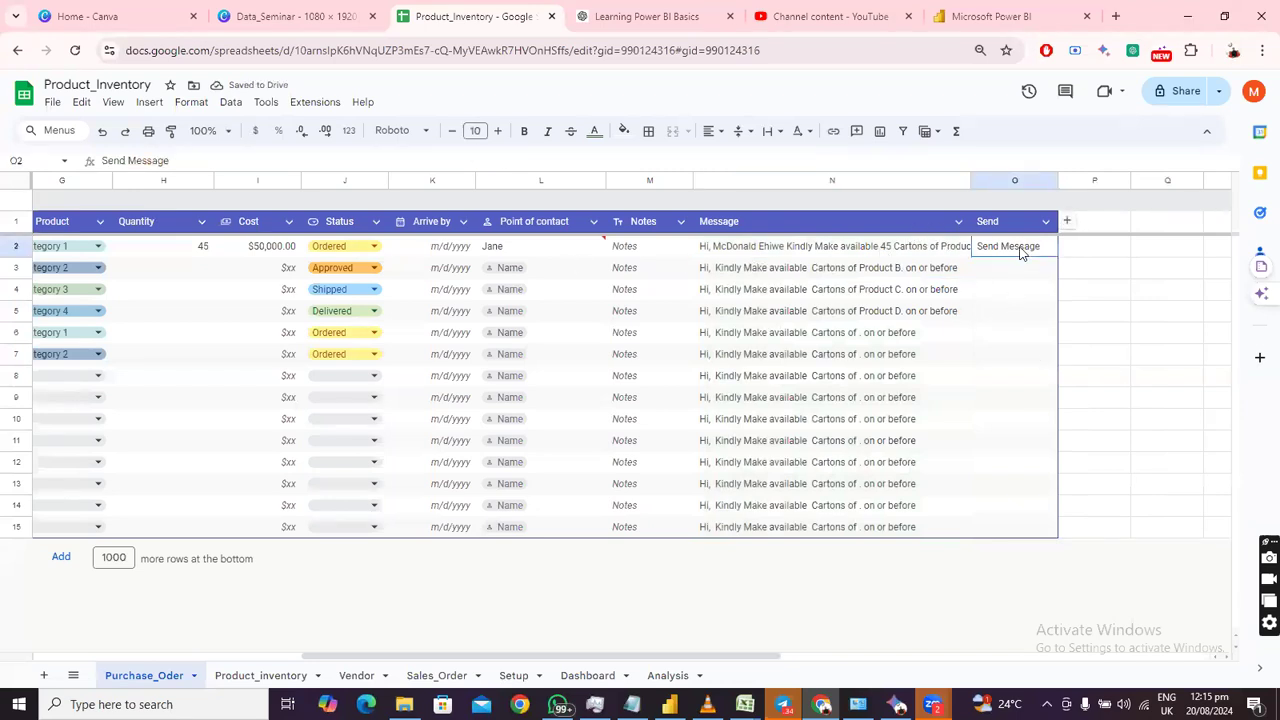
left_click_drag(1058, 258, 1080, 522)
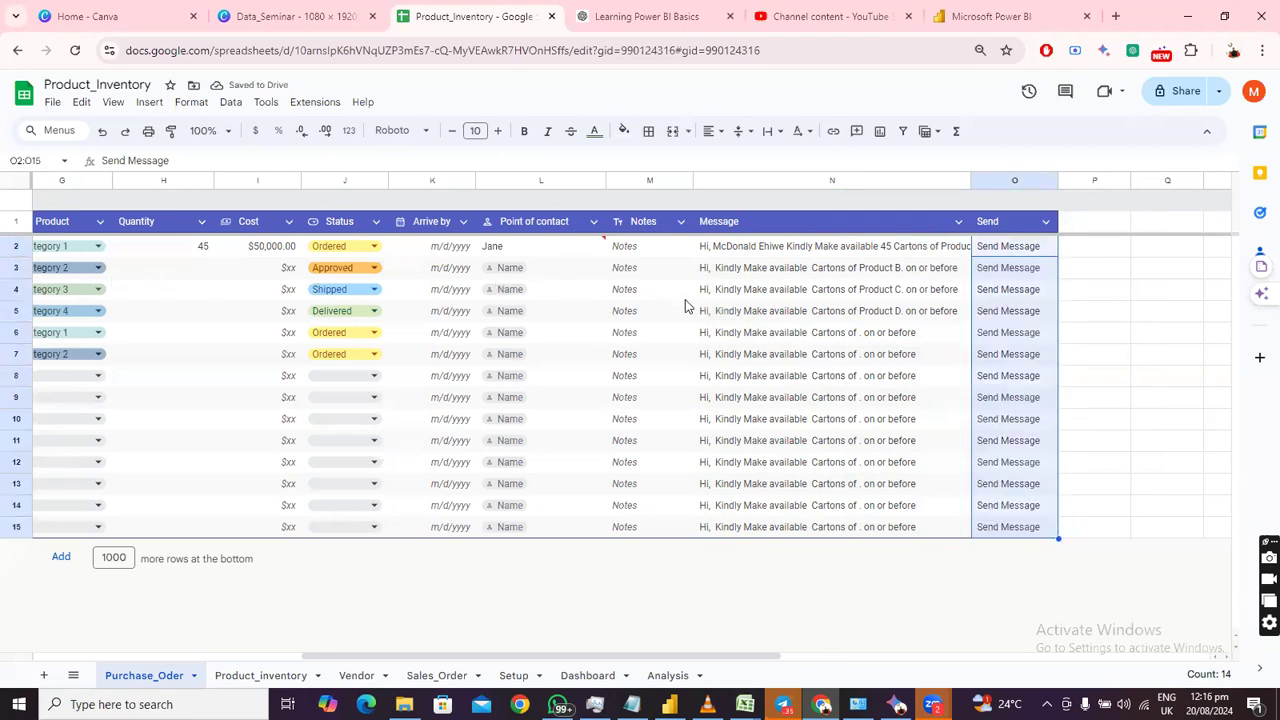
left_click(1015, 275)
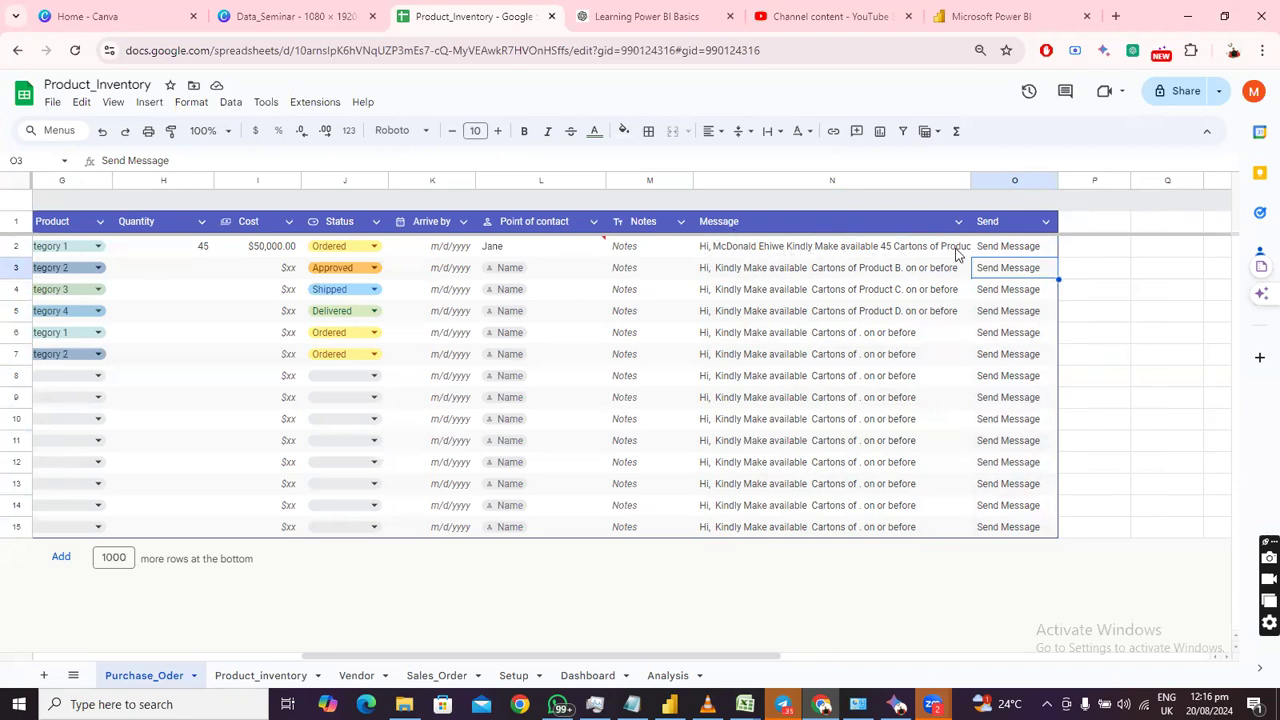
Widen the Message column slightly and wrap the text in the whole column.
left_click_drag(970, 180, 981, 180)
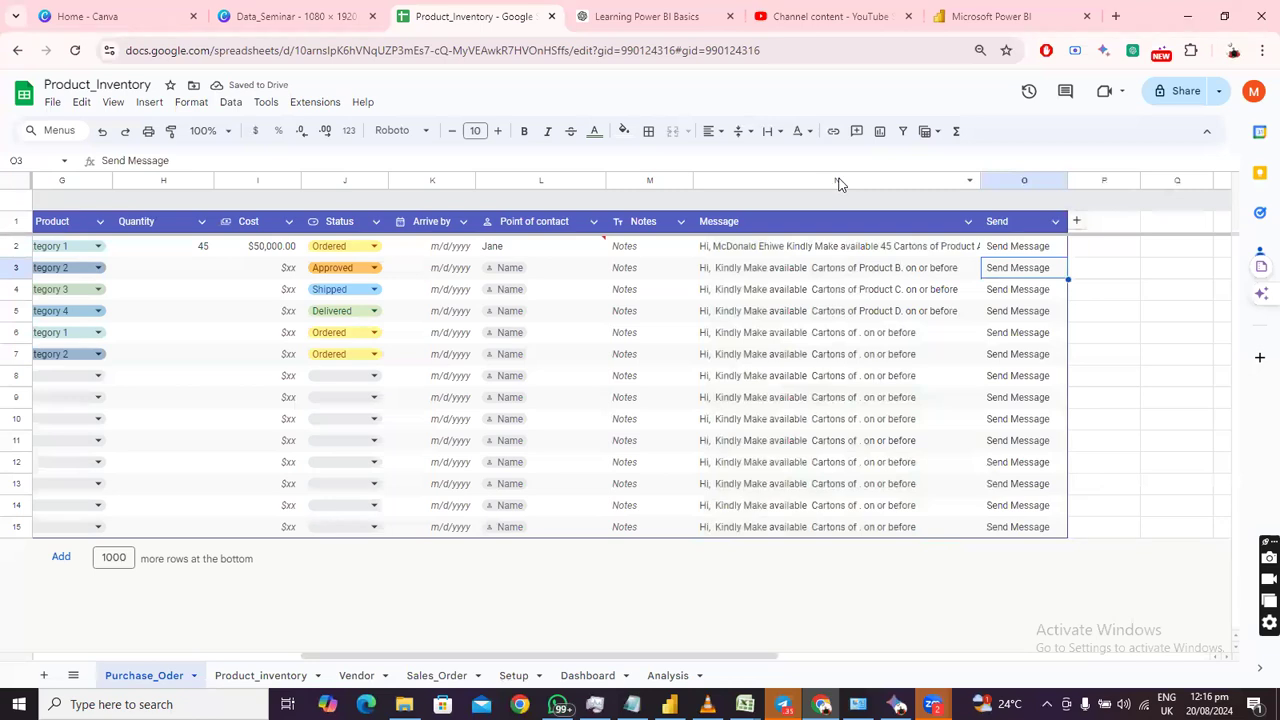
left_click(838, 180)
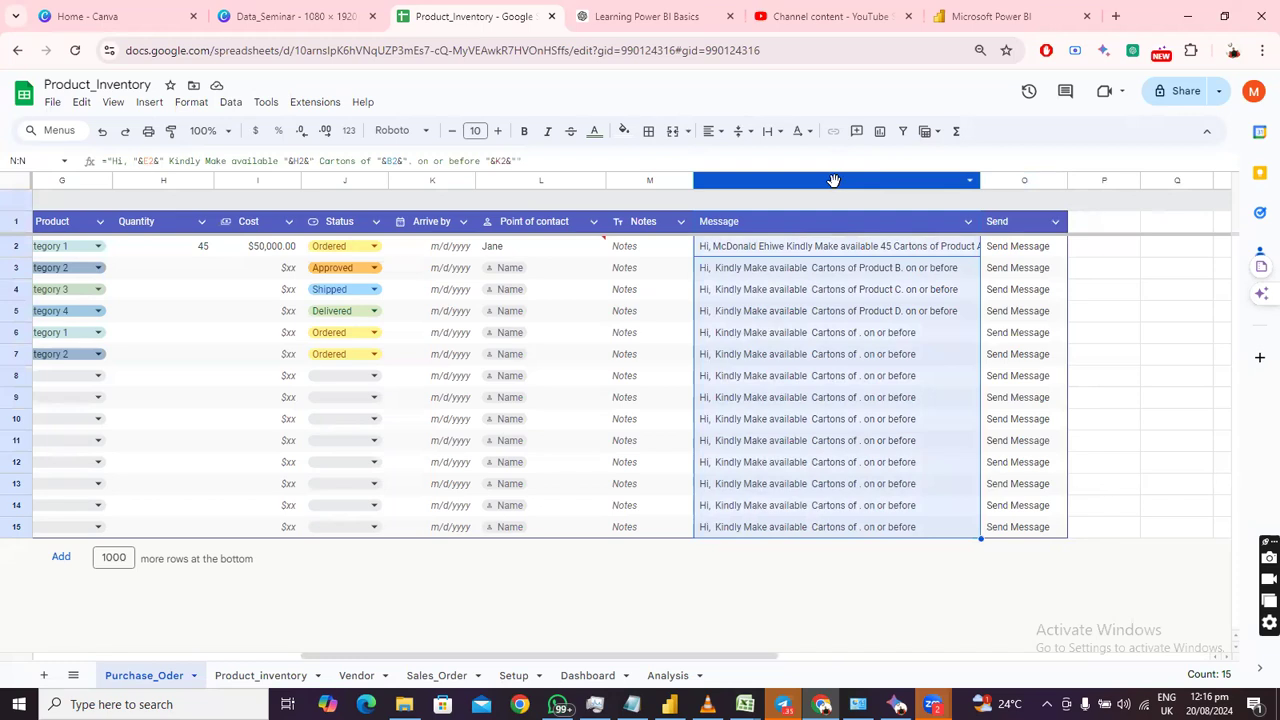
left_click(777, 134)
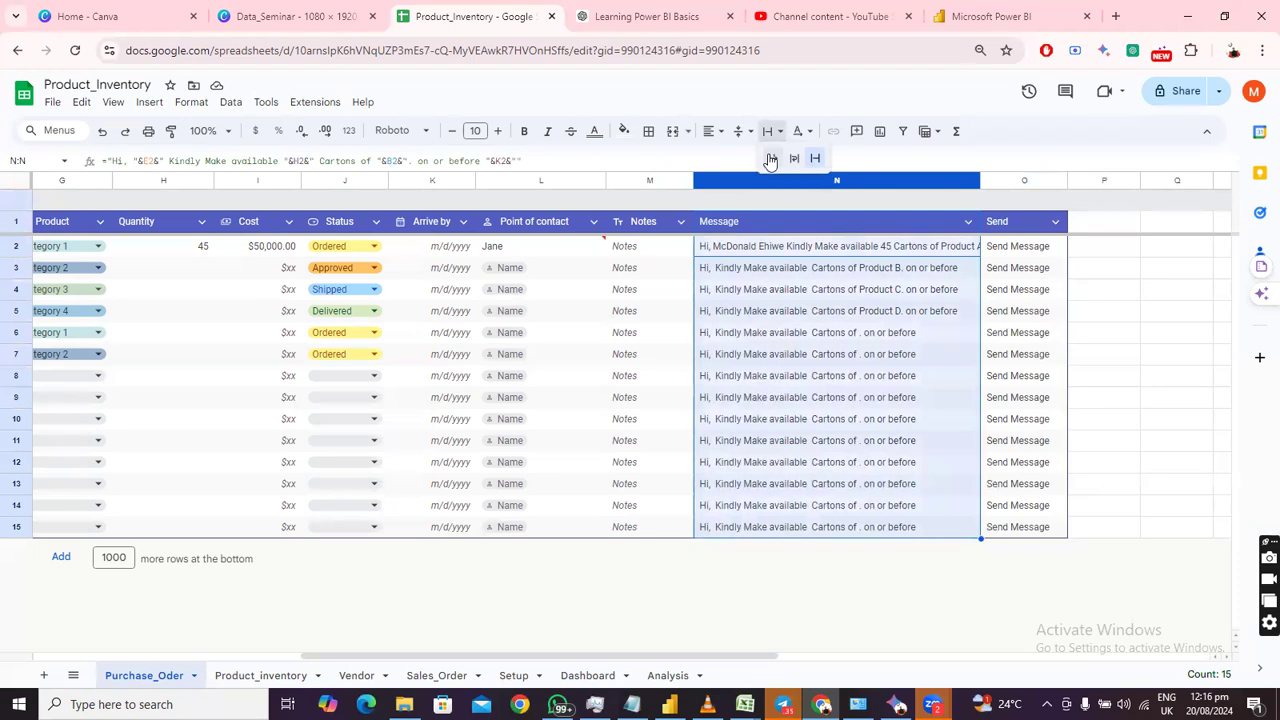
left_click(771, 159)
left_click(772, 131)
left_click(796, 160)
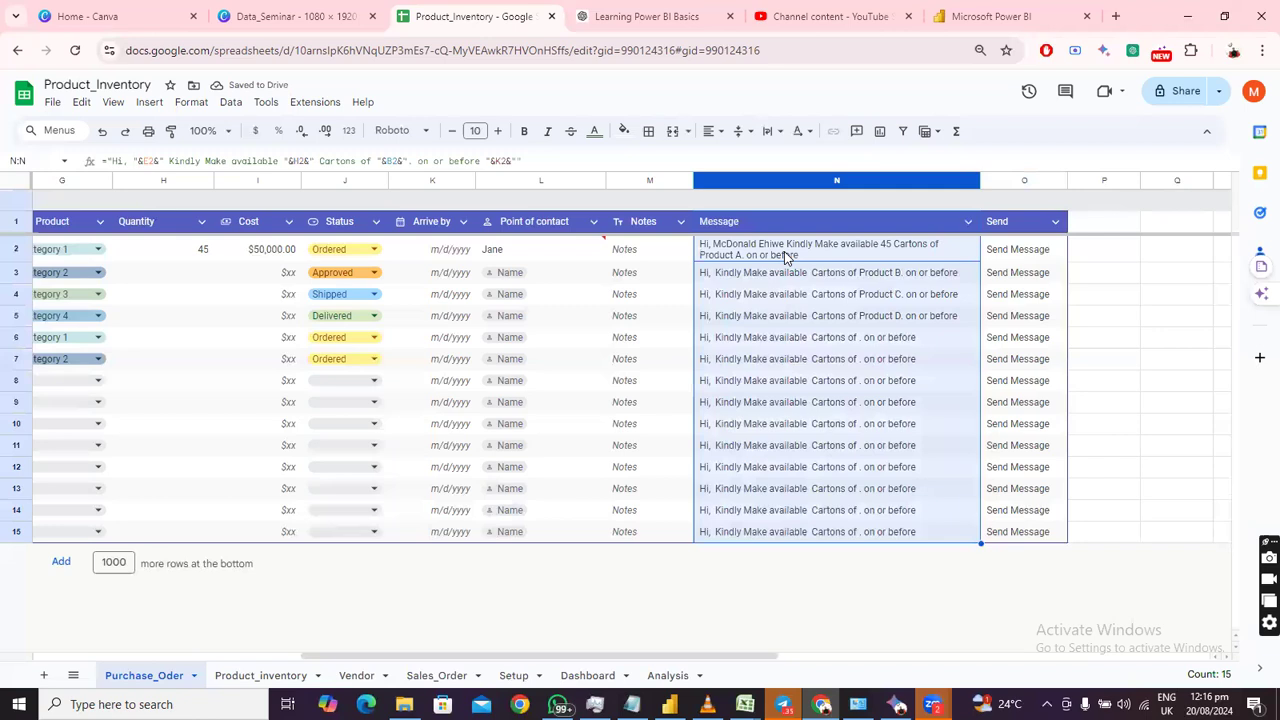
left_click(782, 133)
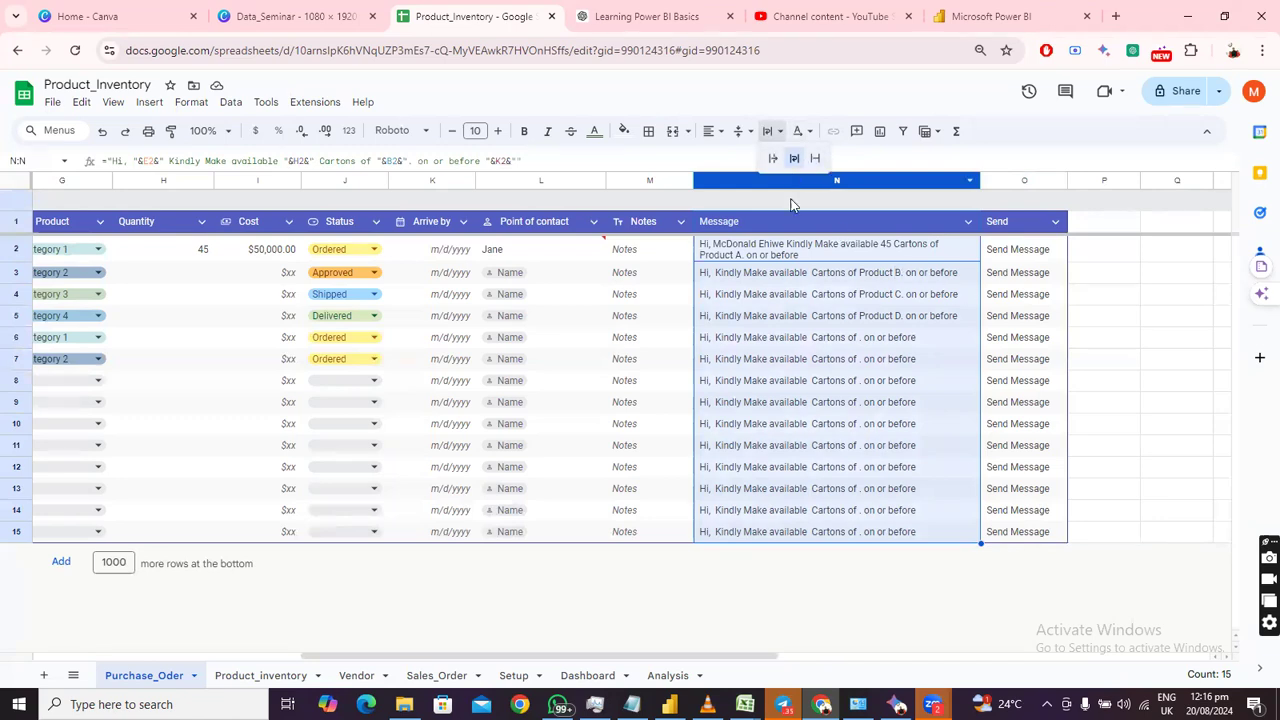
left_click(1135, 258)
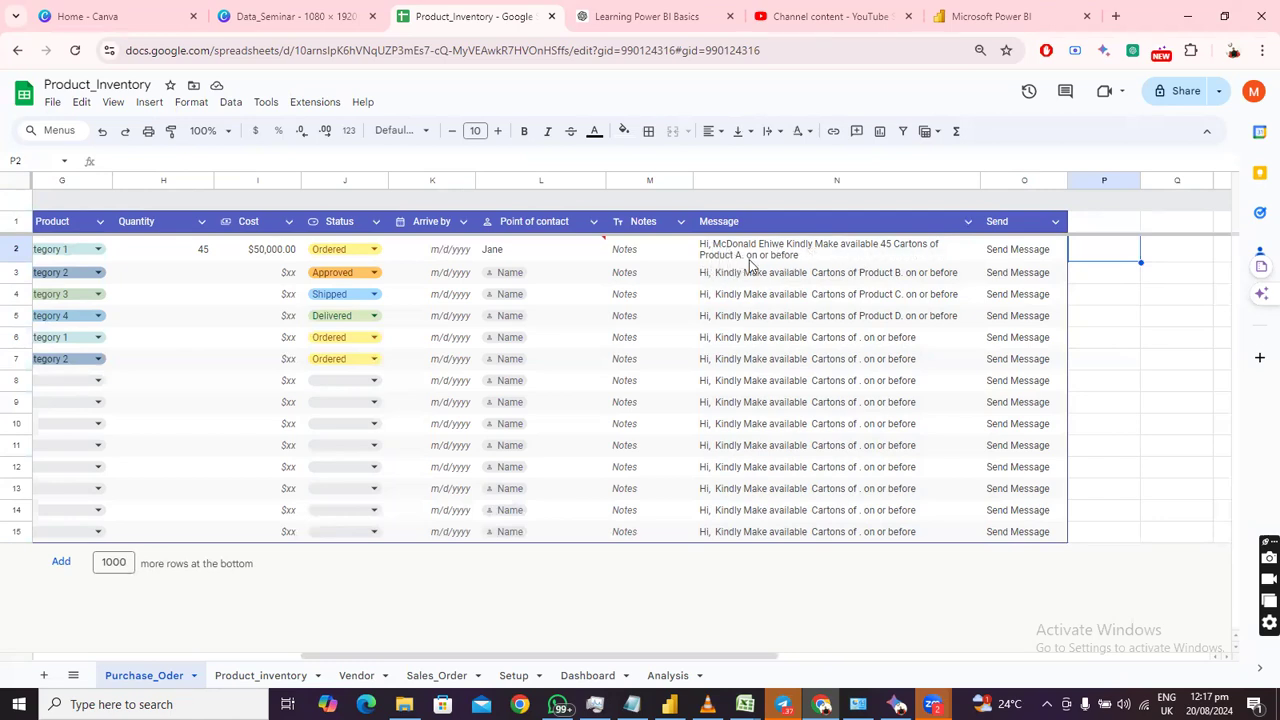
left_click(818, 259)
Set the Arrive by date of the first purchase order in K2 to 8/21/2024.
left_click(441, 253)
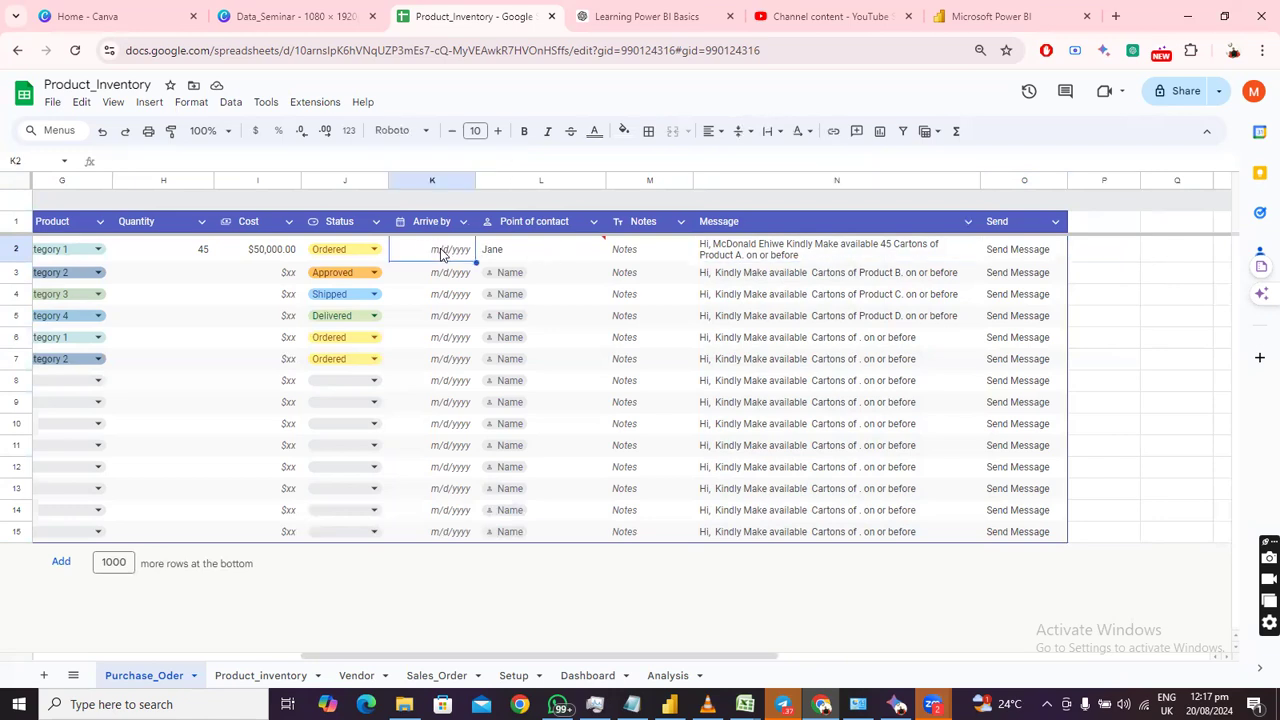
double_click(441, 253)
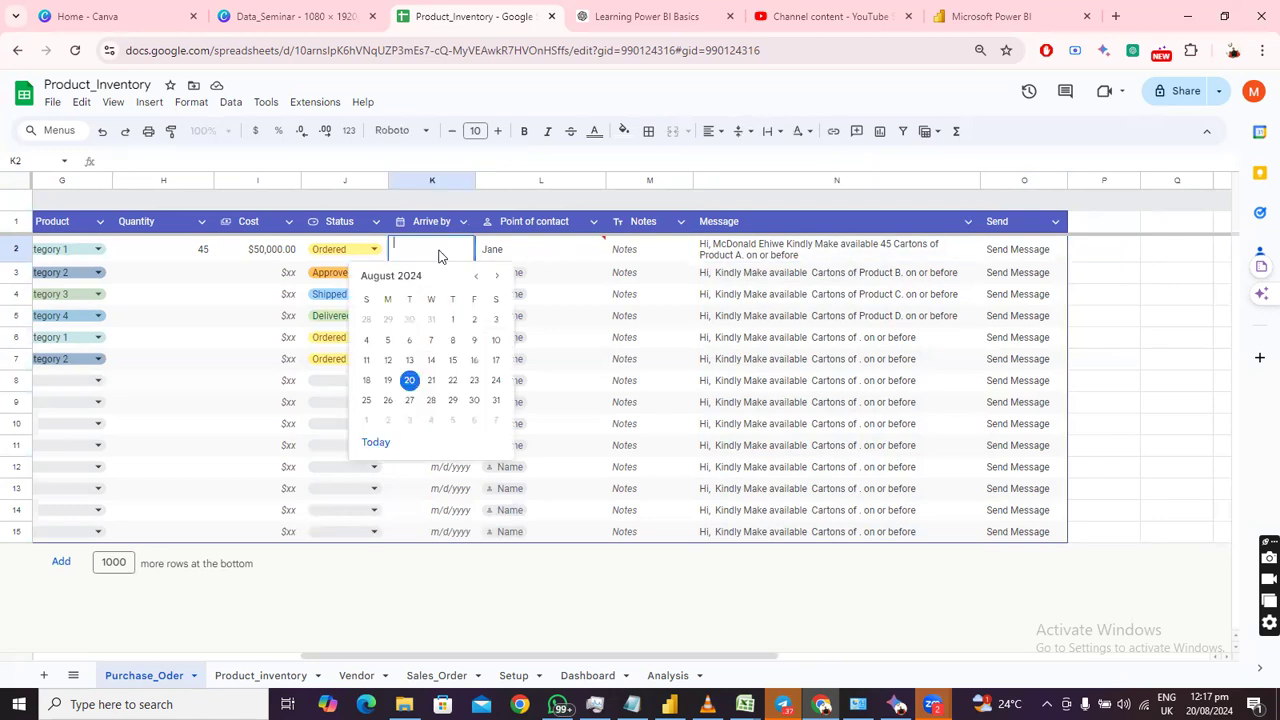
left_click(431, 380)
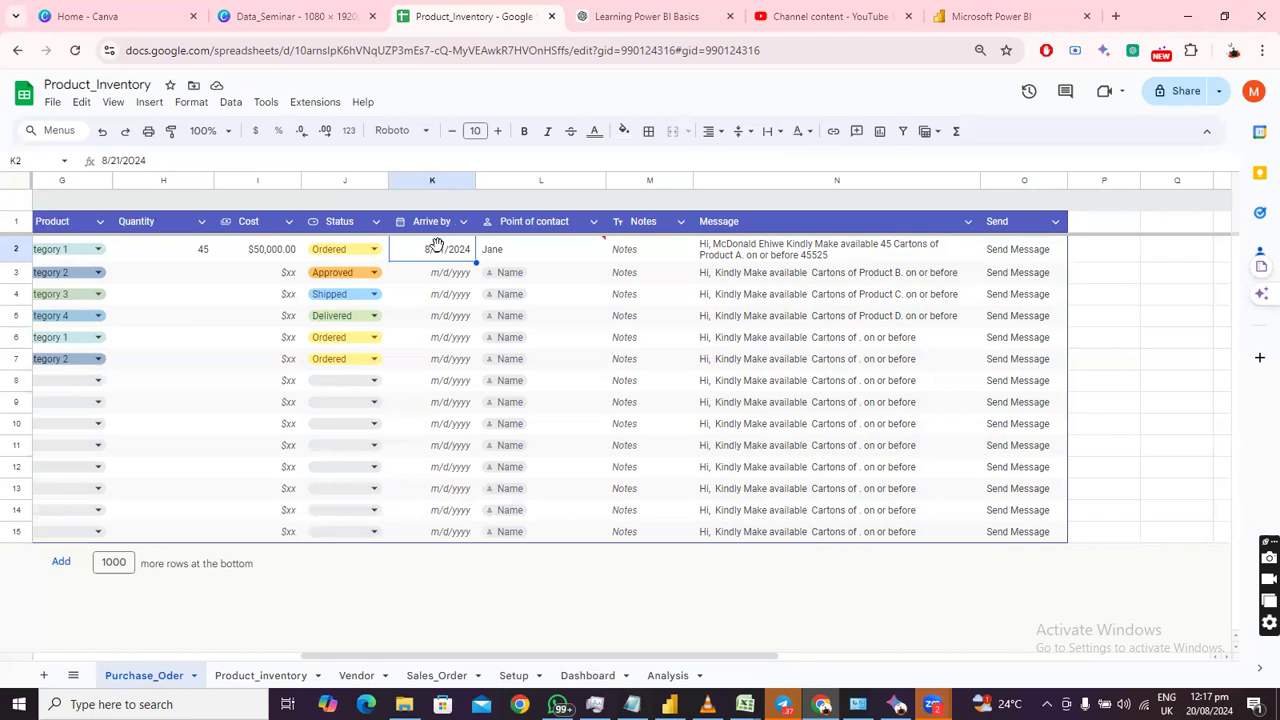
Examine how the Message formula in N2 uses the K2 arrival date, leaving it unedited, and return to the table's first columns.
double_click(818, 256)
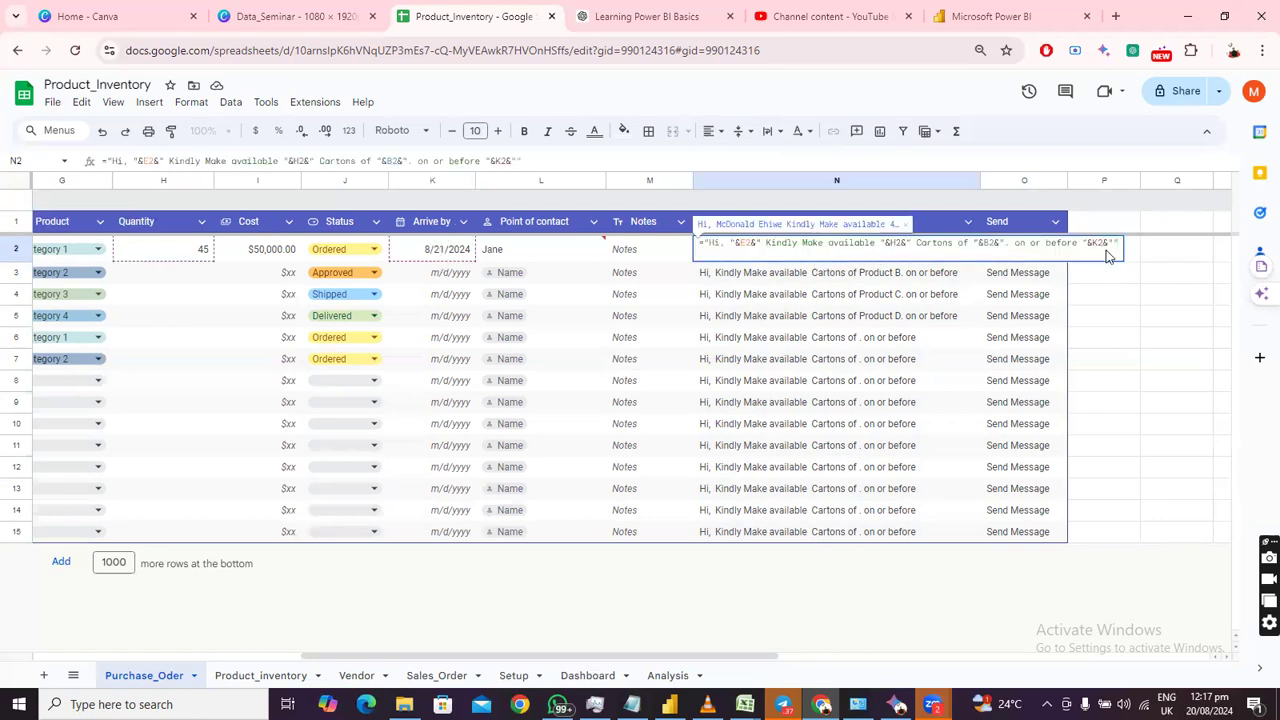
left_click(862, 345)
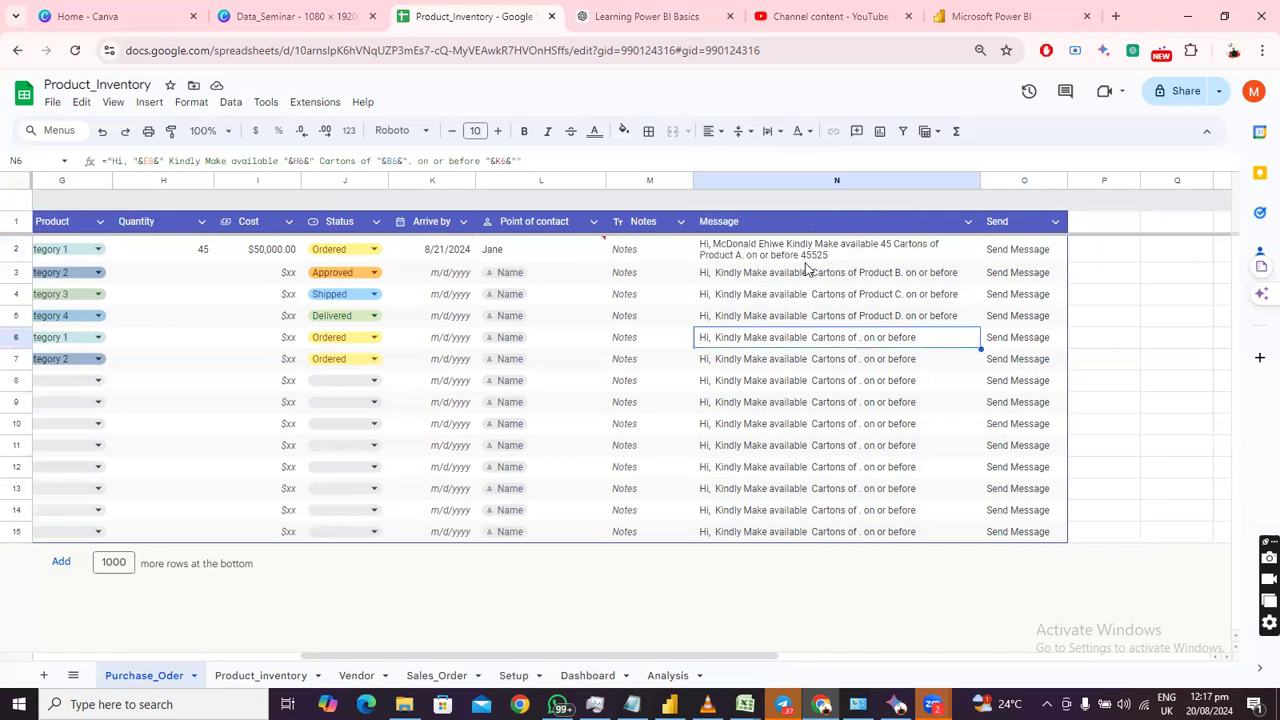
left_click(810, 258)
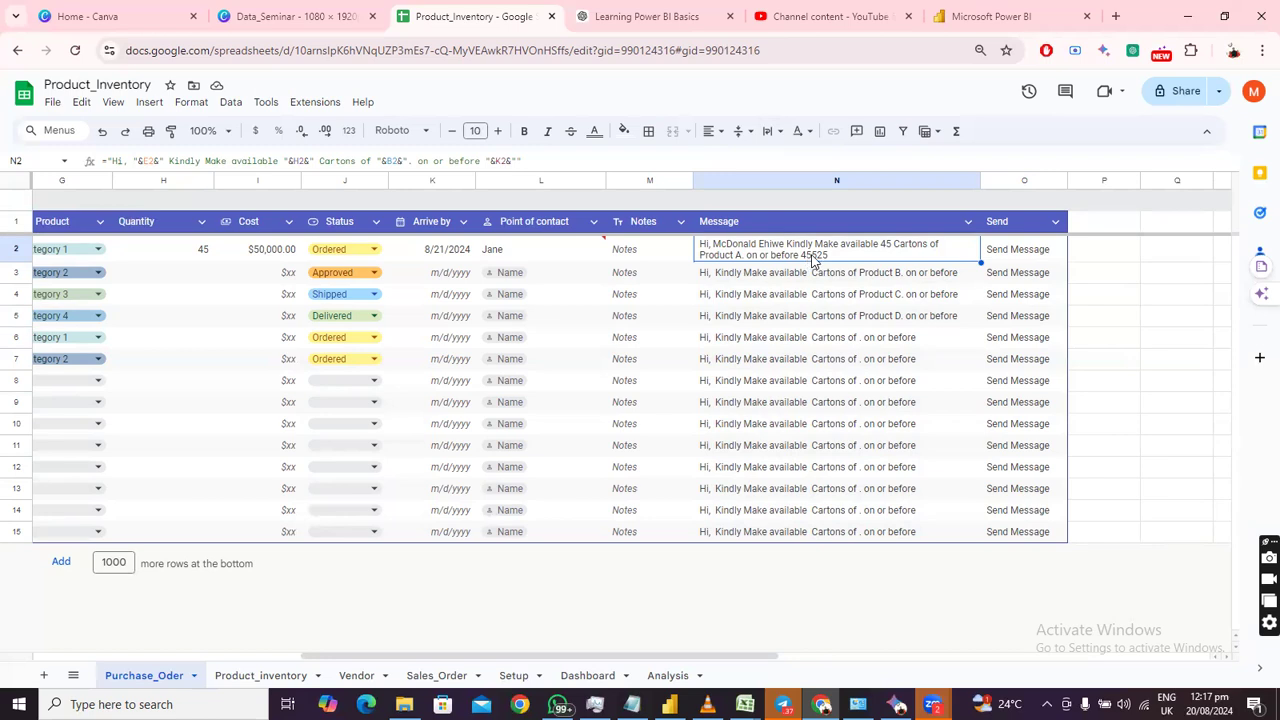
double_click(813, 260)
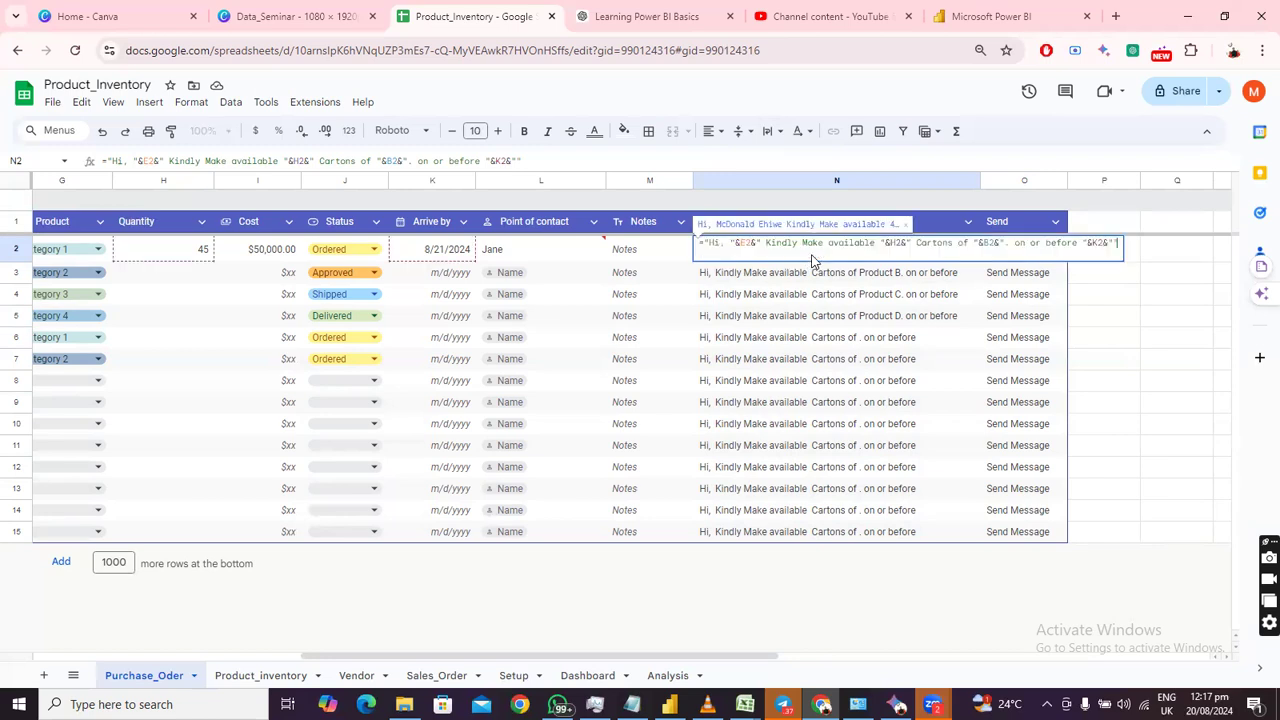
left_click(883, 308)
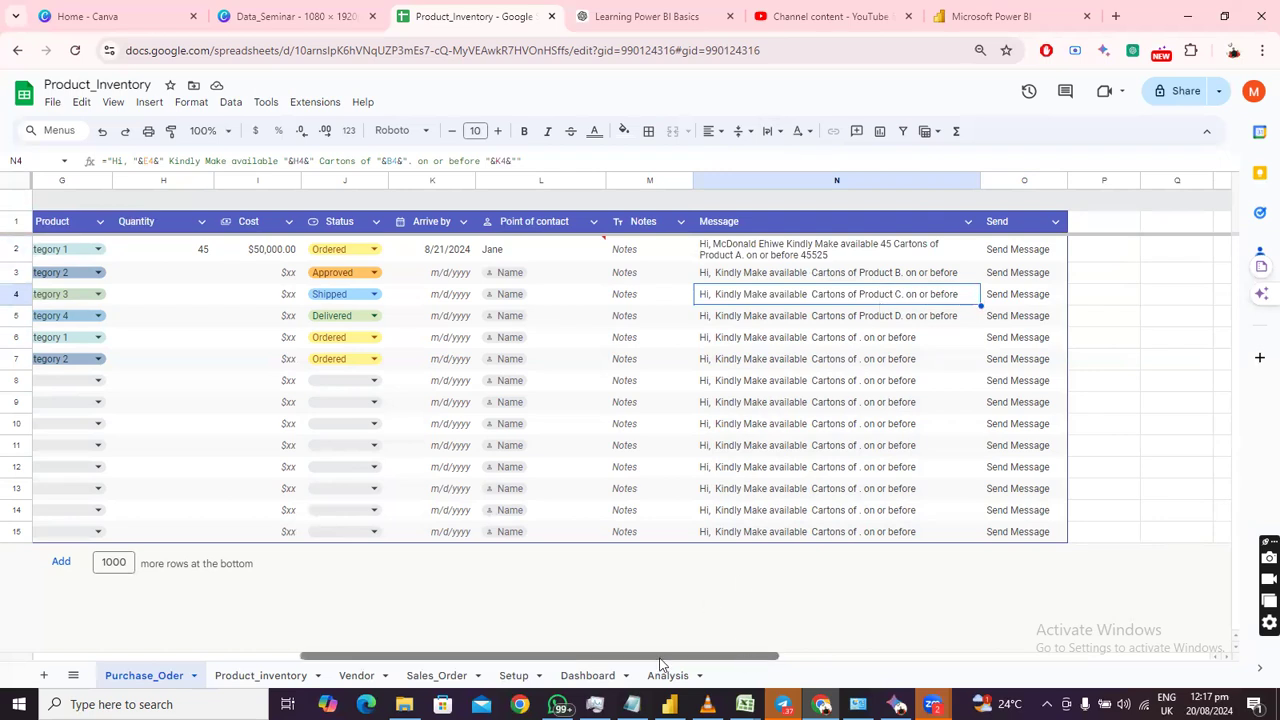
left_click_drag(660, 660, 208, 647)
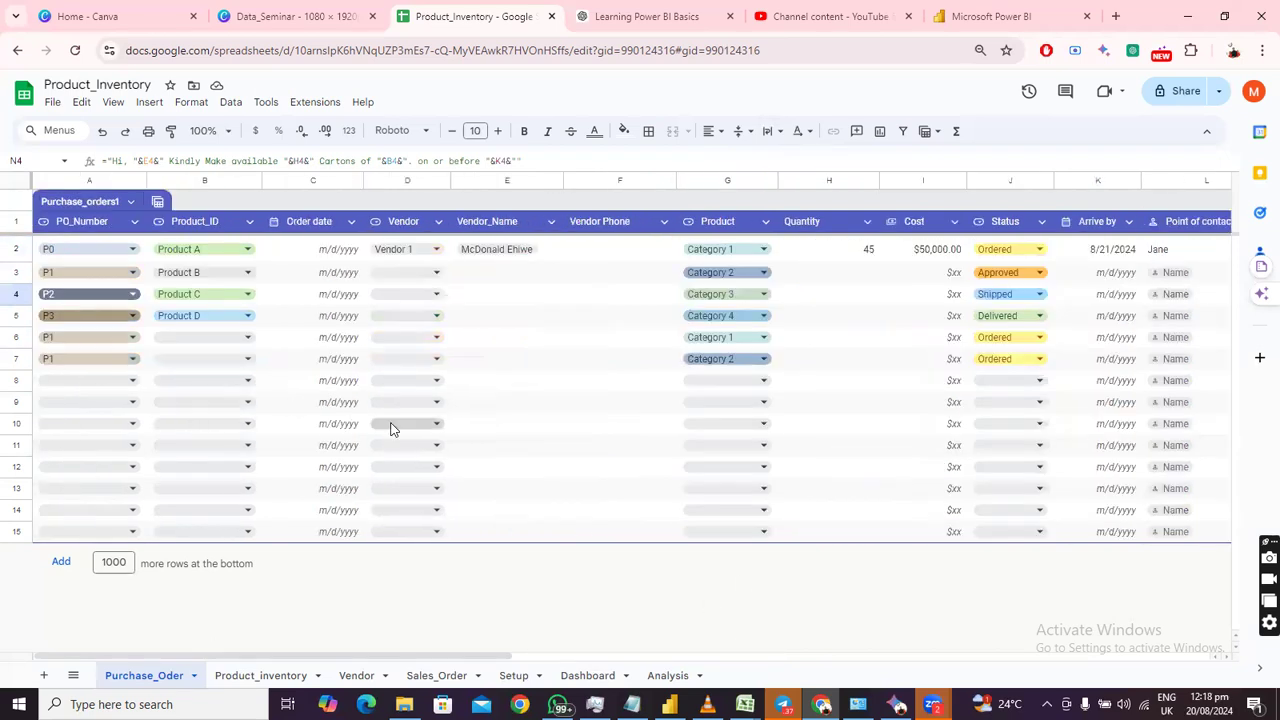